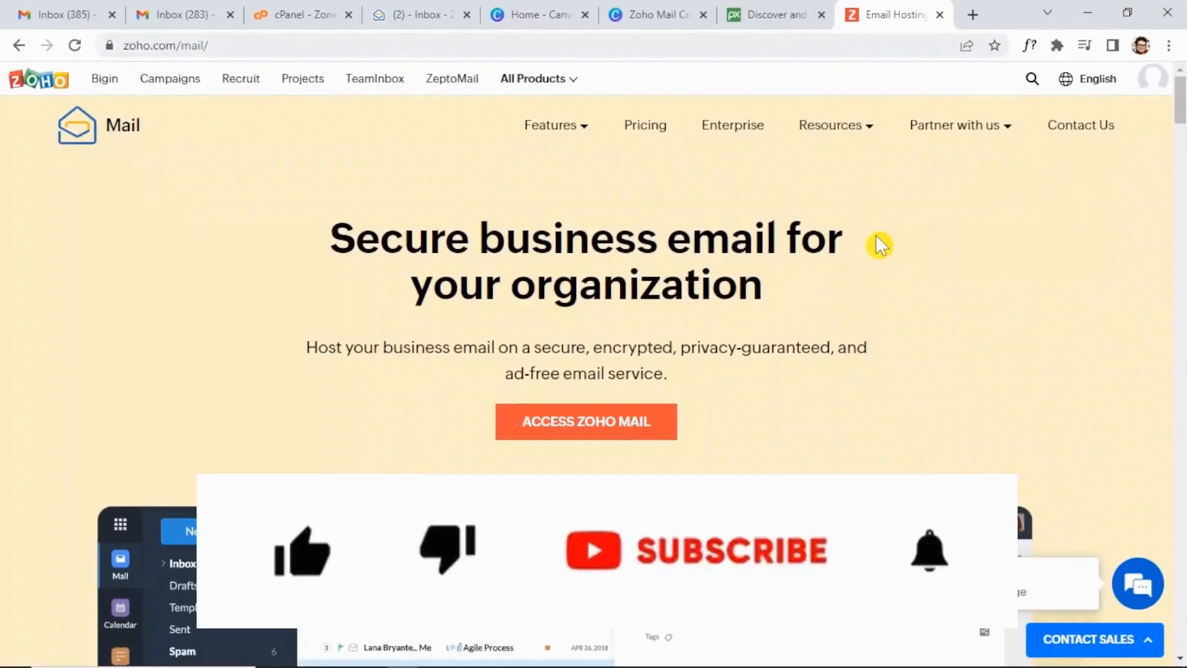
Scroll down the Zoho Mail product homepage to review its business email features.
scroll(875, 235, down, 5)
scroll(878, 244, down, 10)
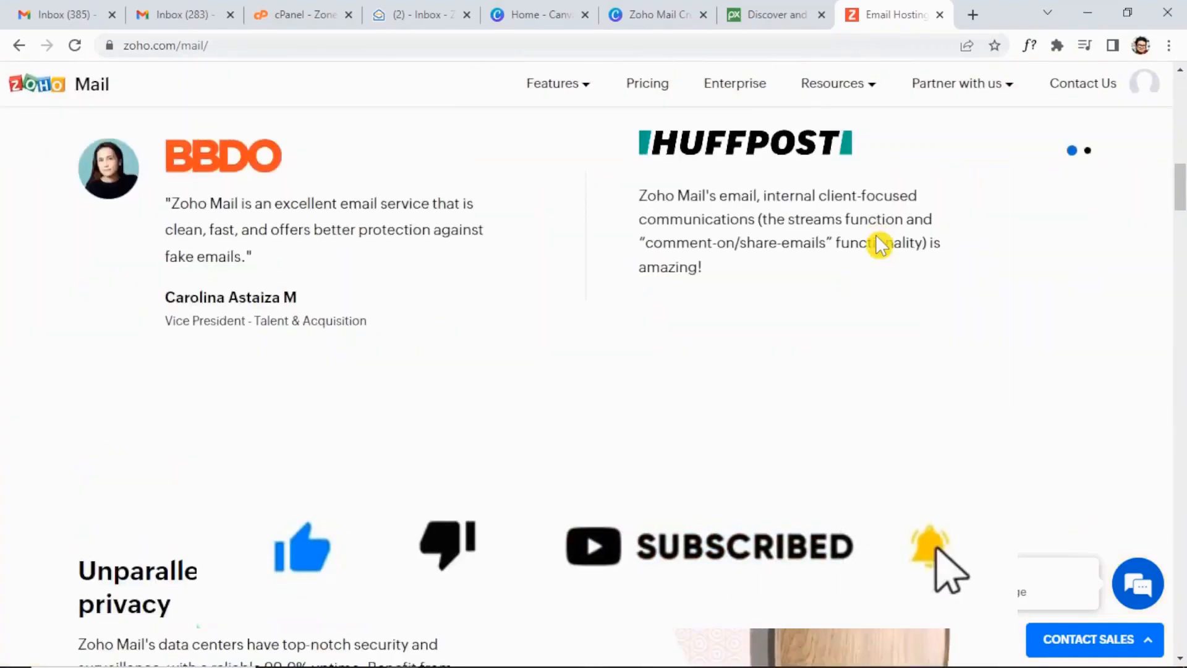
scroll(879, 244, down, 10)
scroll(879, 246, down, 5)
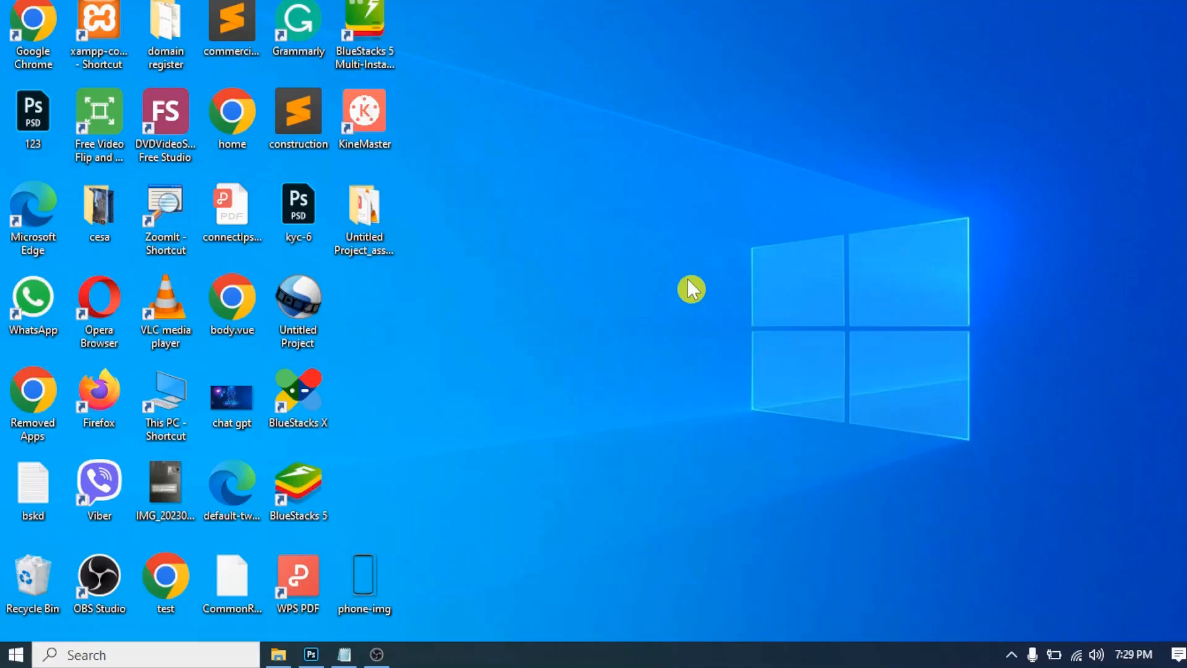
Launch Chrome and load the Zoho Mail homepage from the 'zo' address suggestion.
double_click(43, 19)
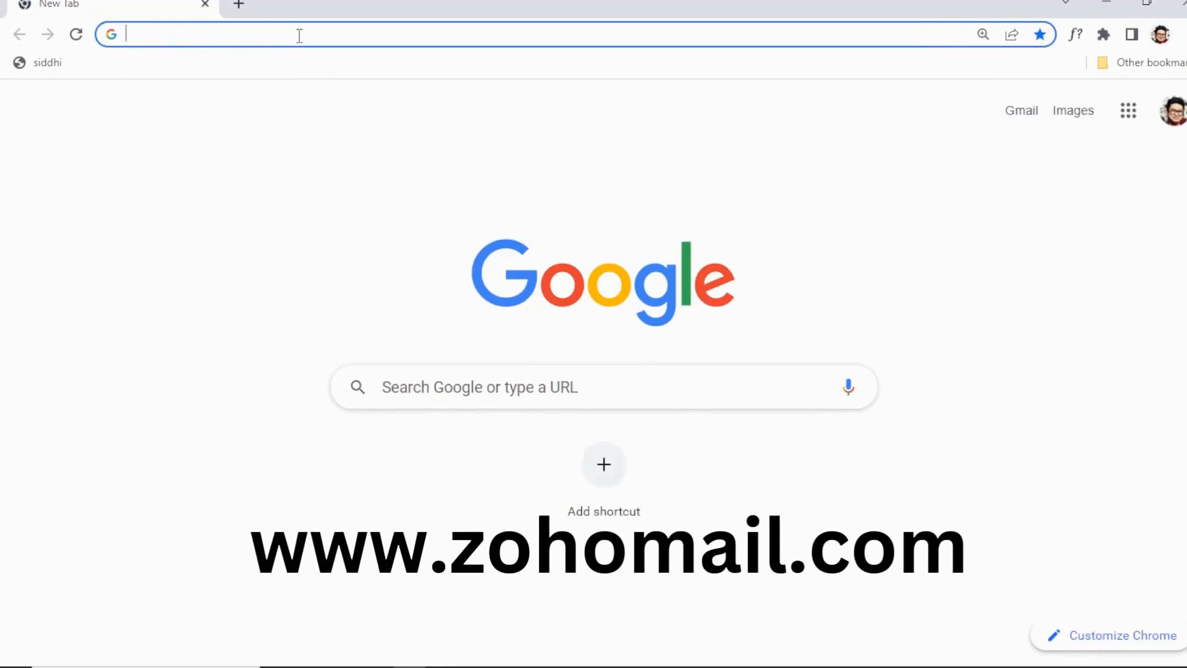
text(zo)
key(Return)
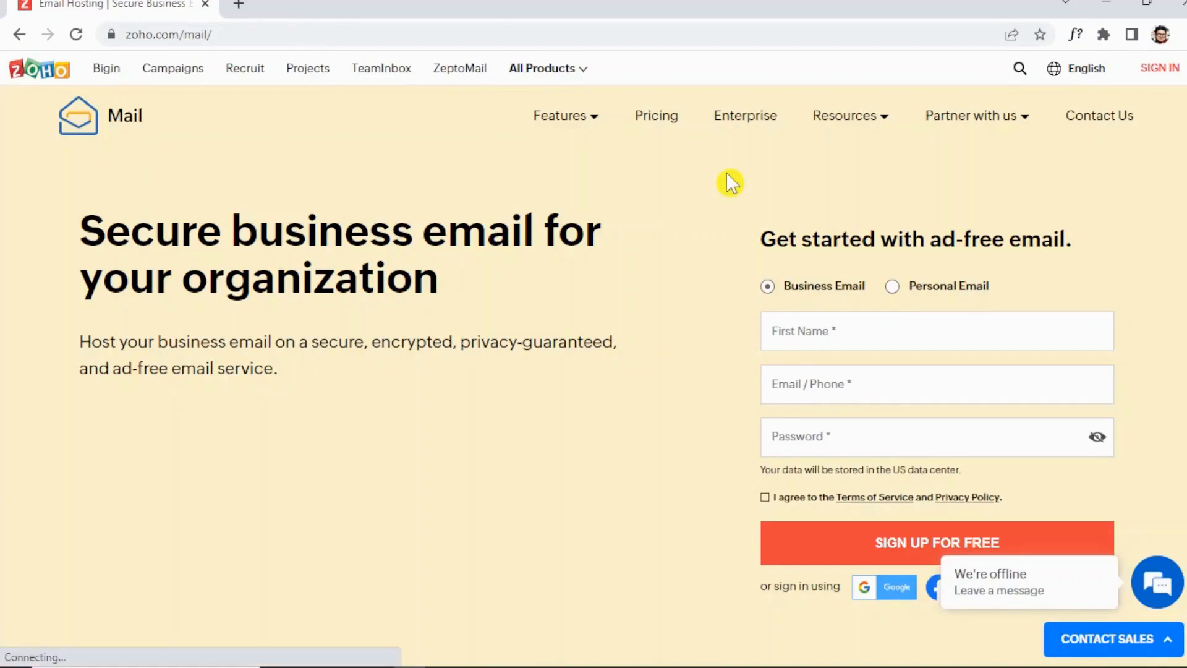
Review Zoho Mail pricing, noting the Forever Free Plan's users and 5GB storage, then sign up for it.
click(662, 121)
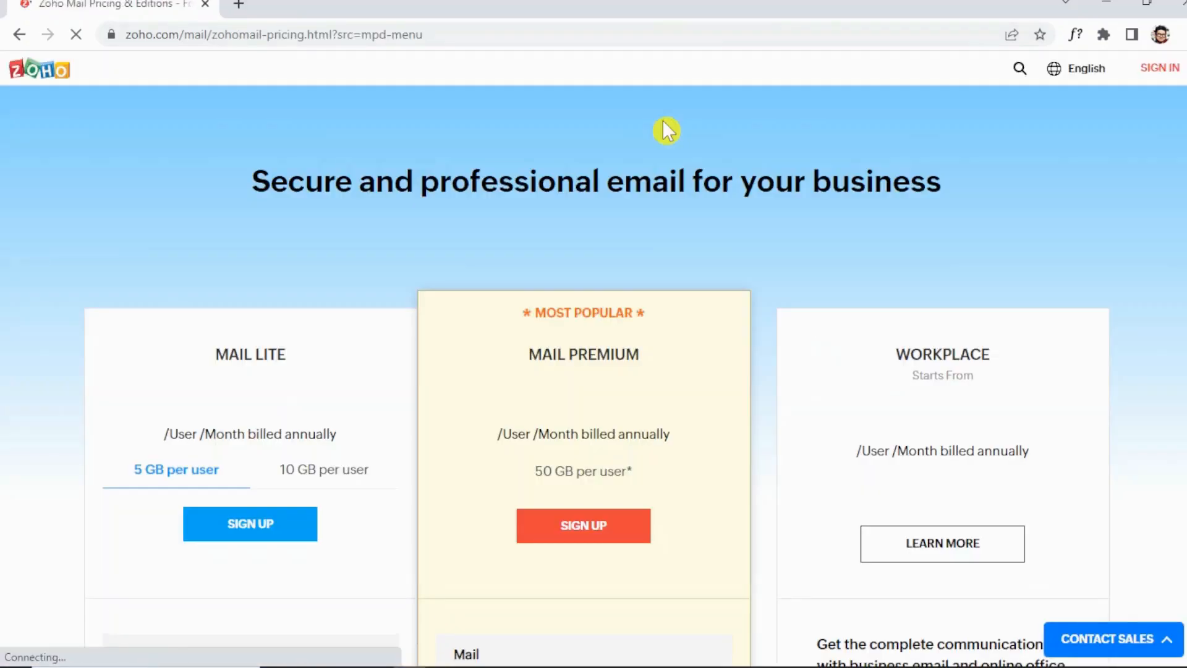
scroll(730, 238, down, 5)
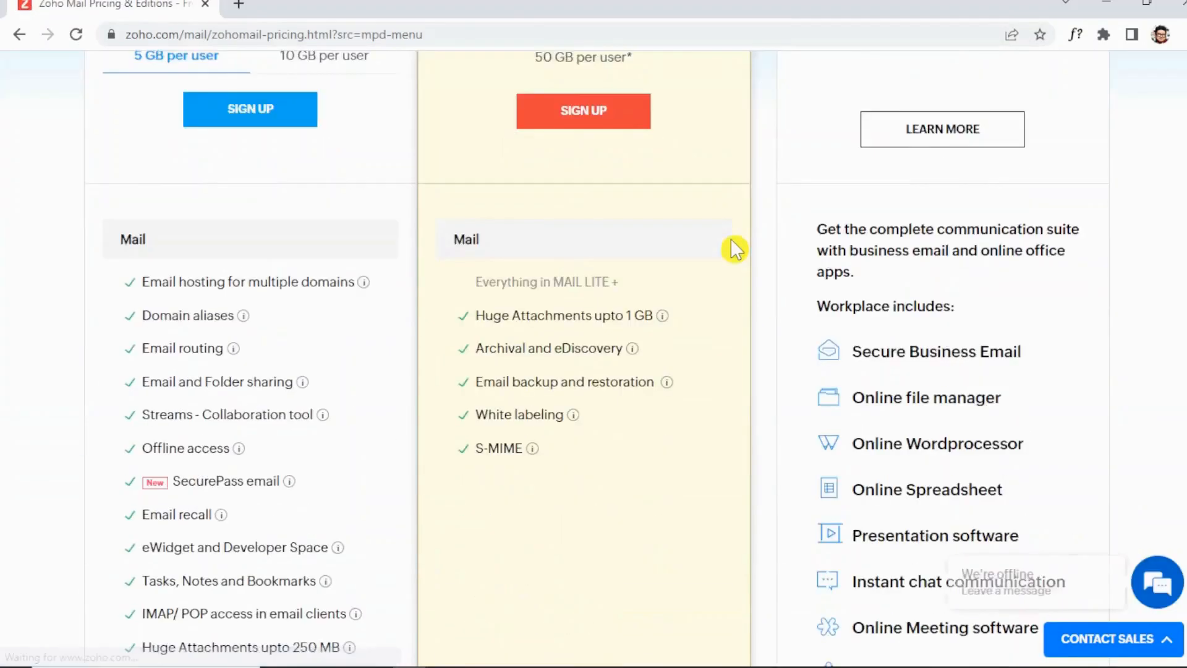
scroll(730, 239, down, 15)
scroll(730, 239, up, 5)
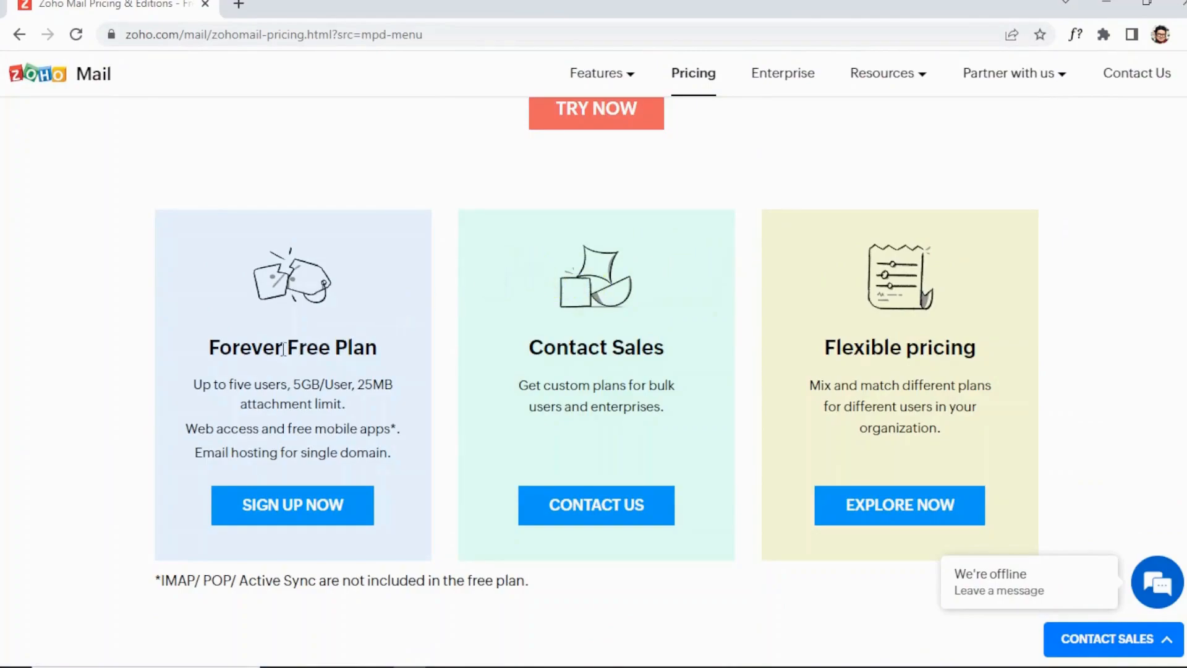
double_click(268, 385)
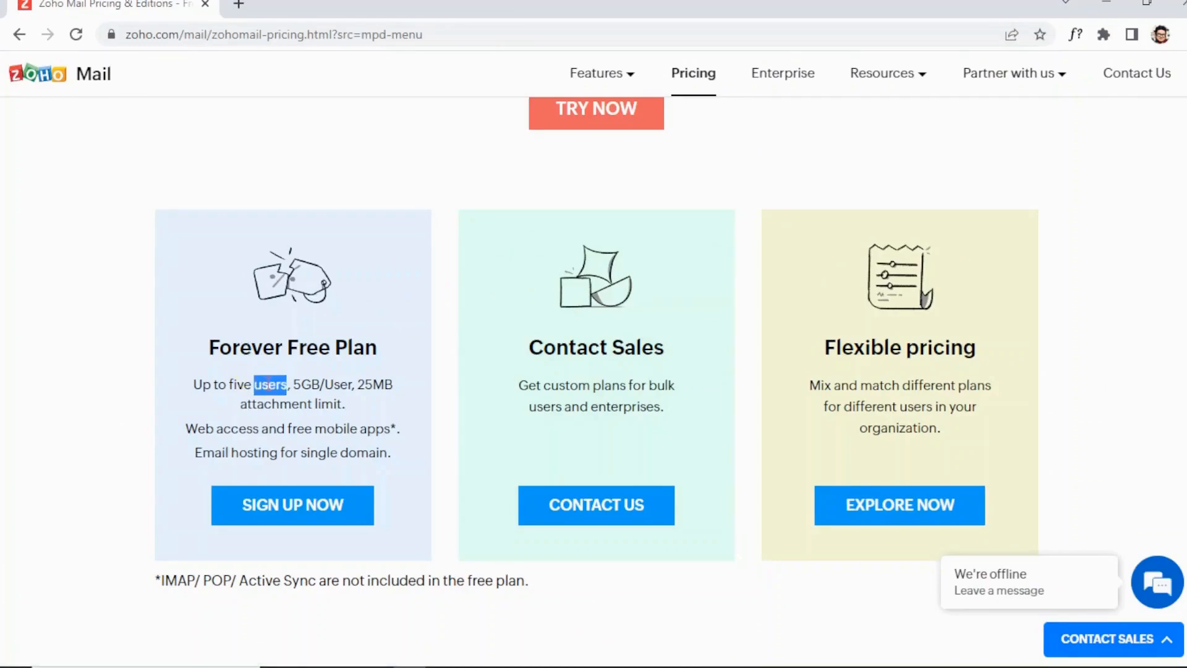
double_click(307, 385)
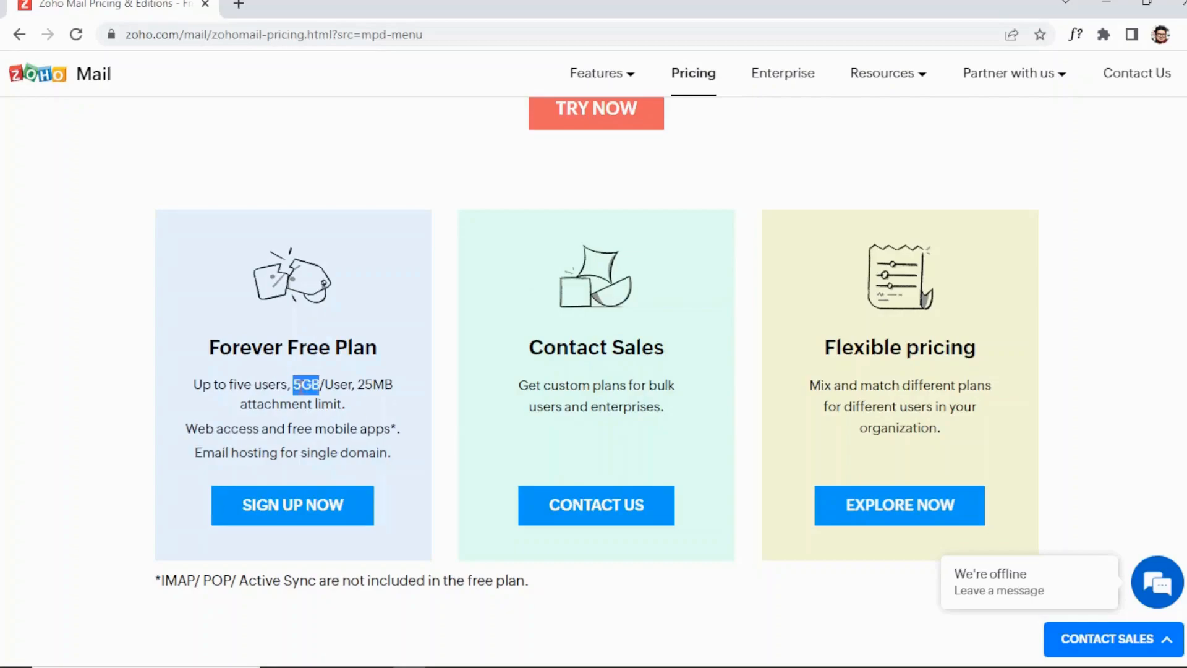
click(422, 409)
click(309, 503)
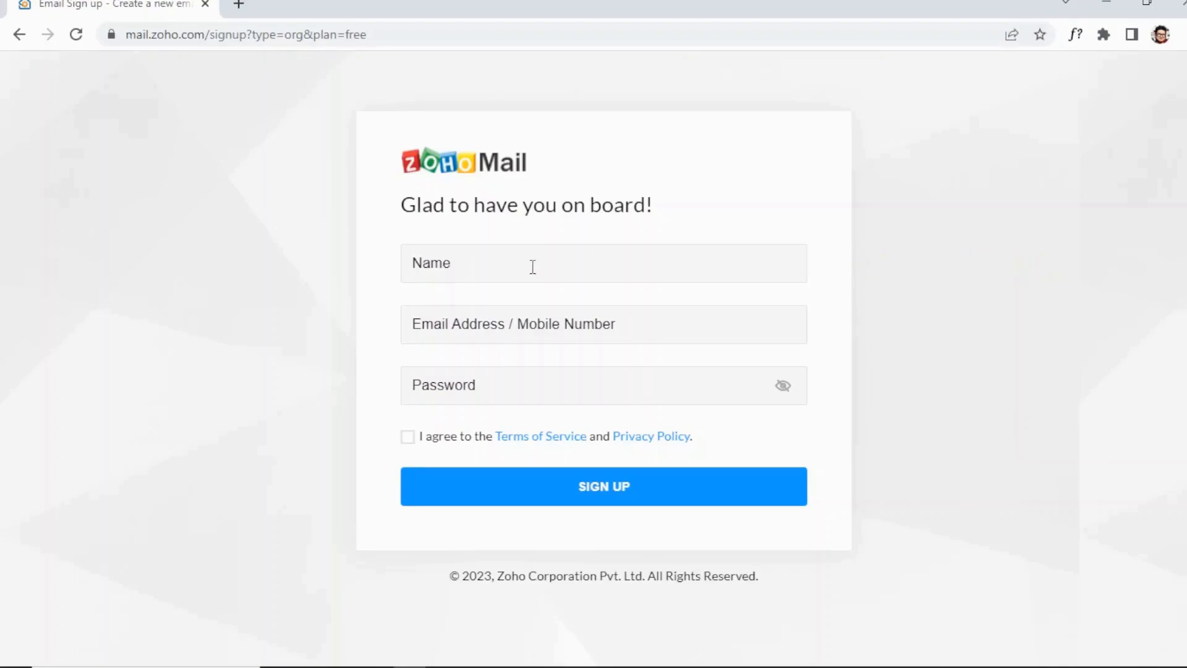
Enter the user's name, contact e-mail and a password, and agree to the terms of service.
key(Tab)
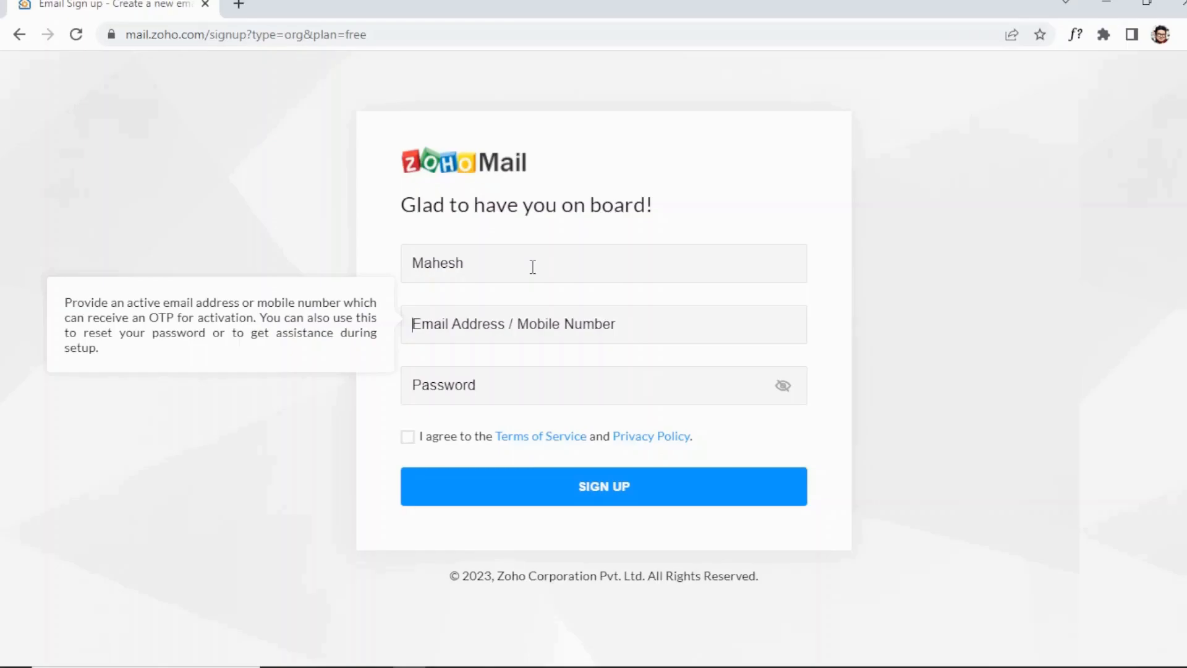
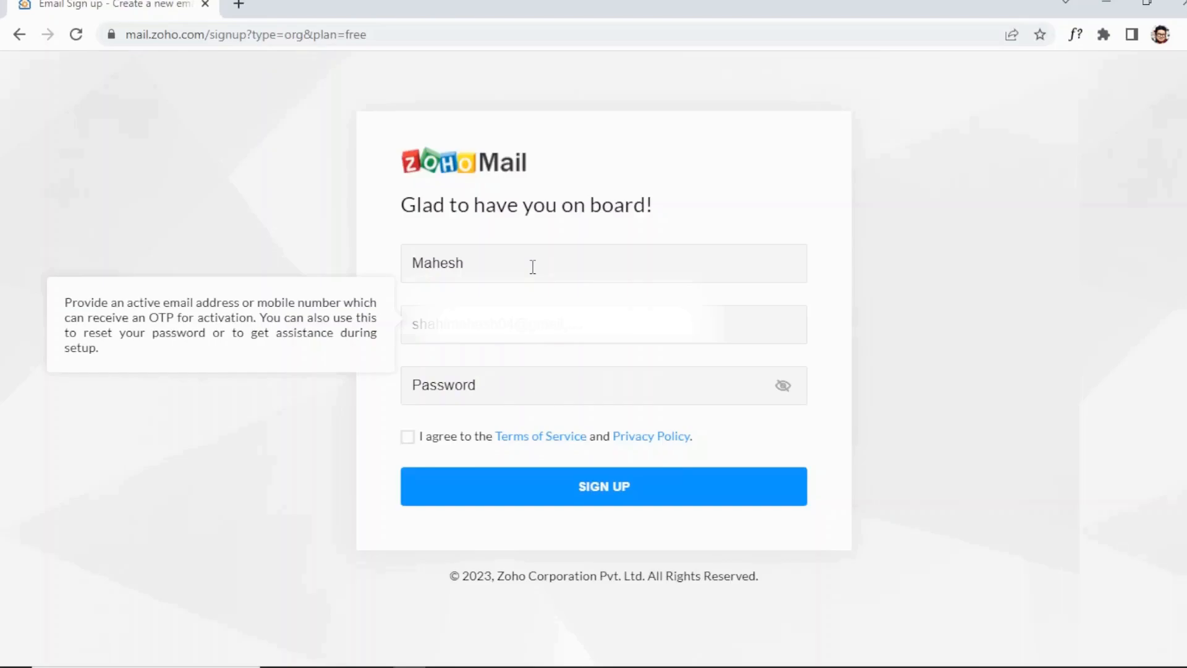
key(Tab)
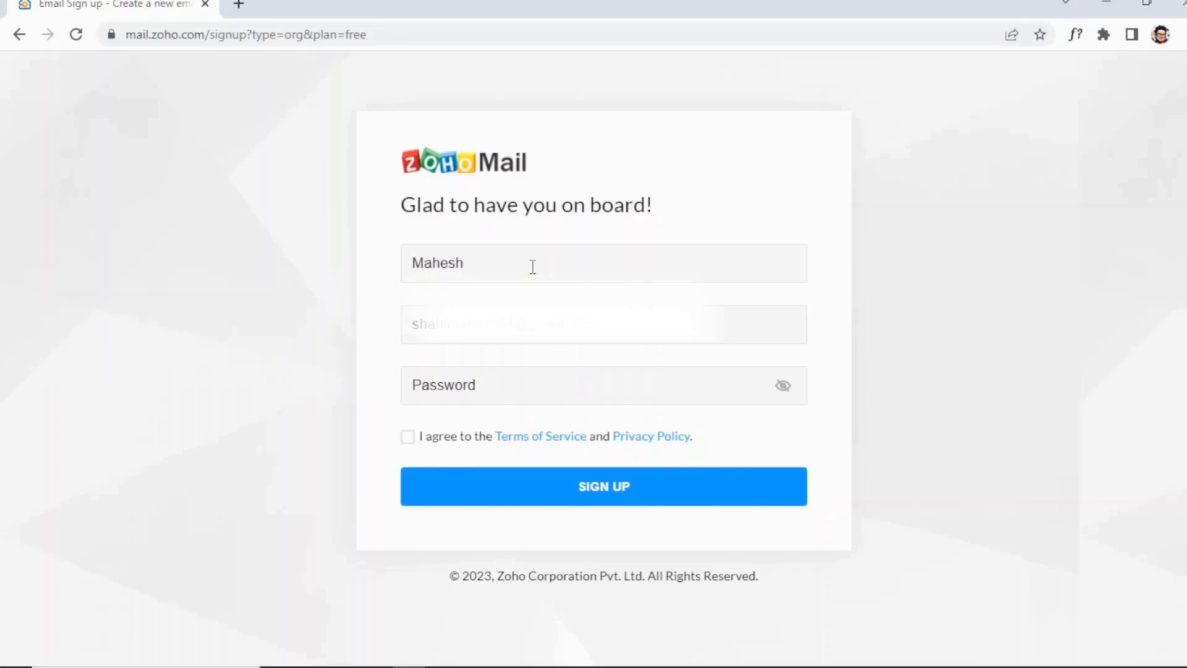
text(••••••••••••)
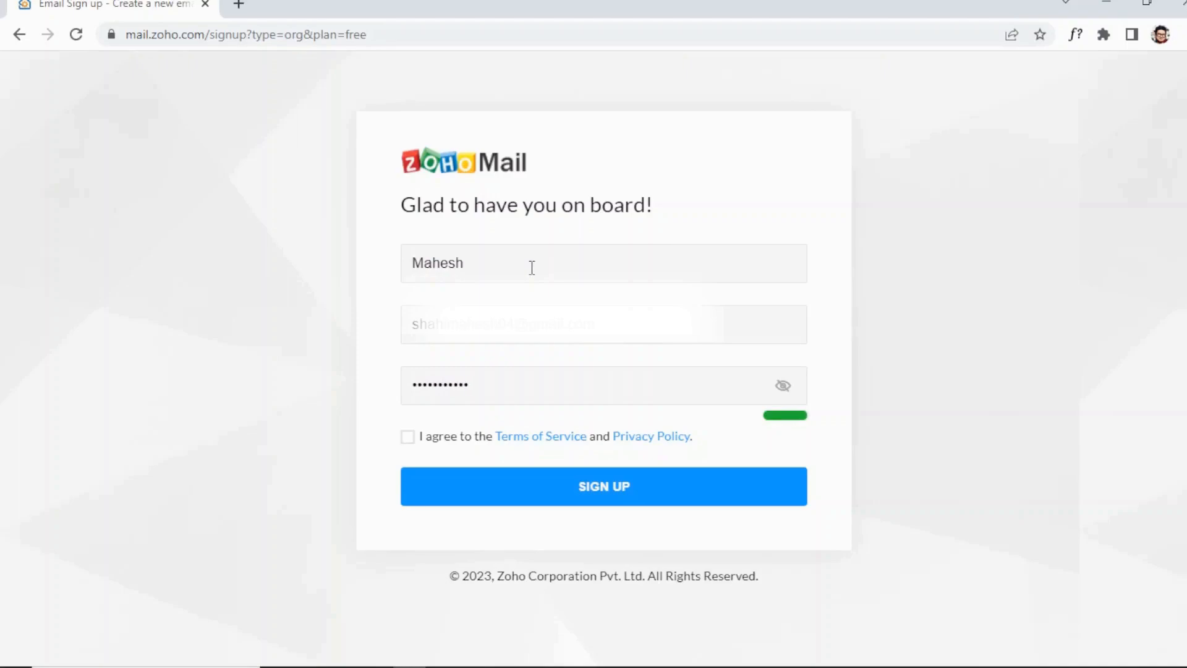
click(407, 441)
Submit the sign-up, verify it with the emailed code, and review the domain options.
click(573, 488)
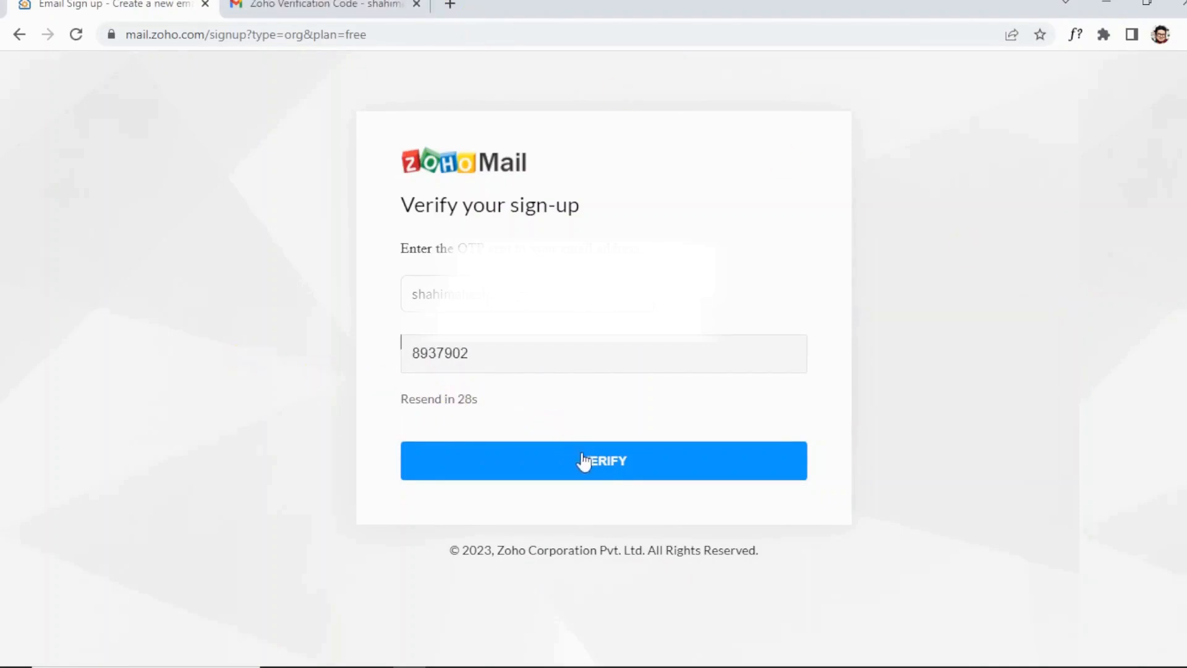
click(596, 469)
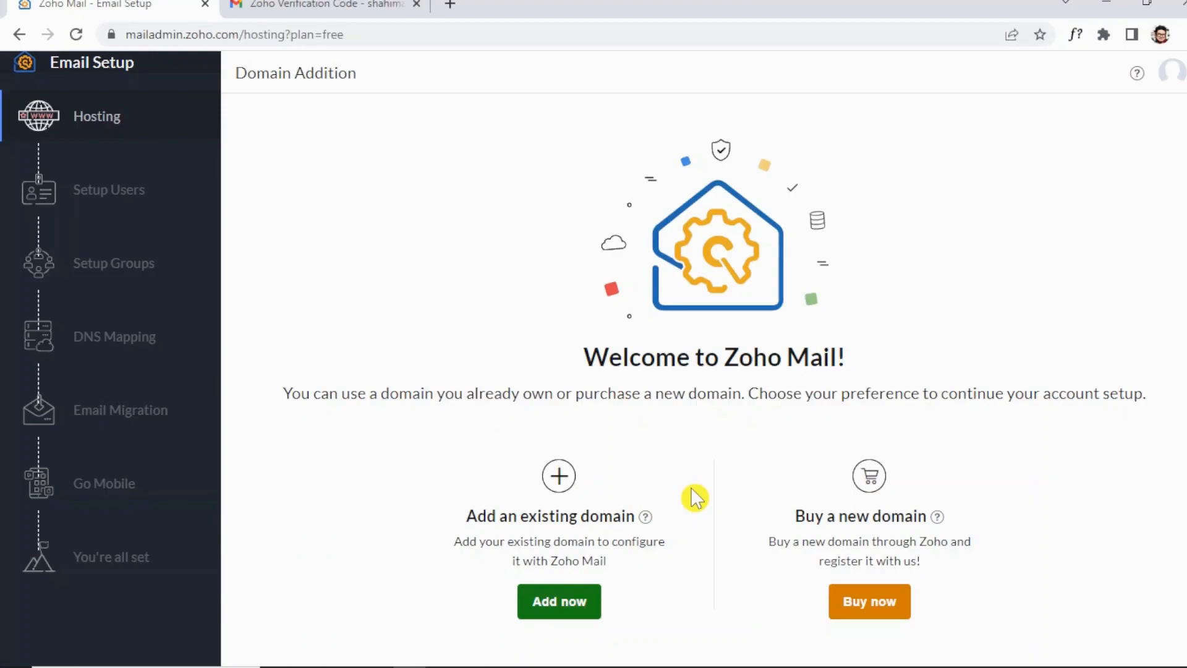
drag(795, 517, 944, 521)
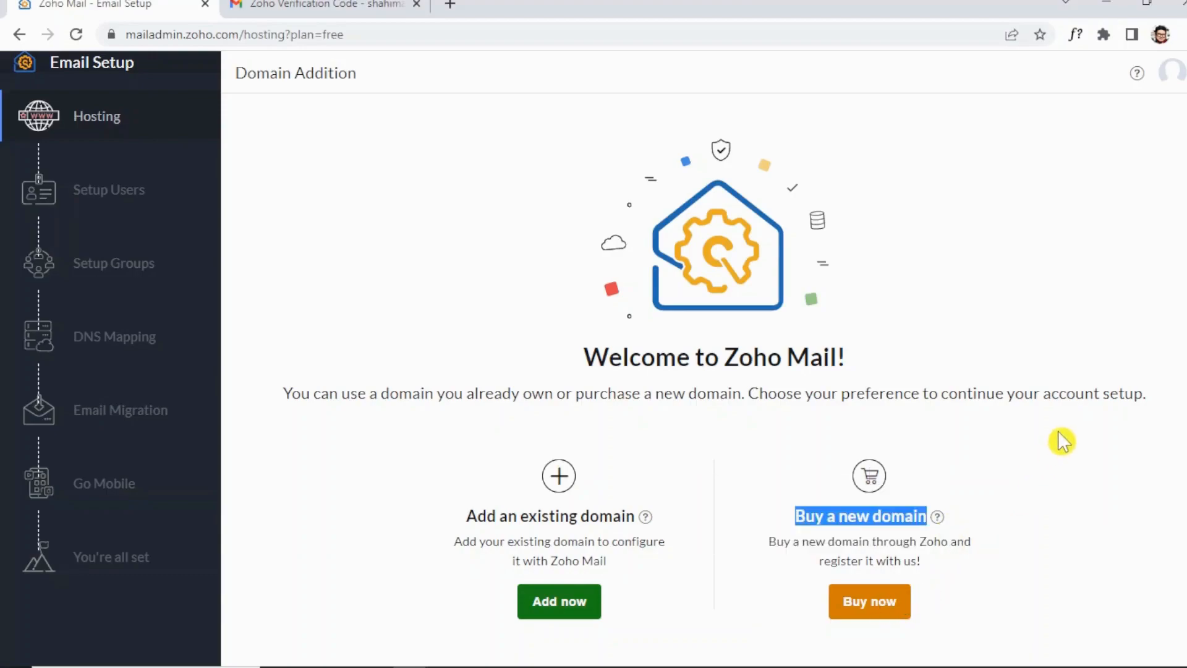
click(1075, 491)
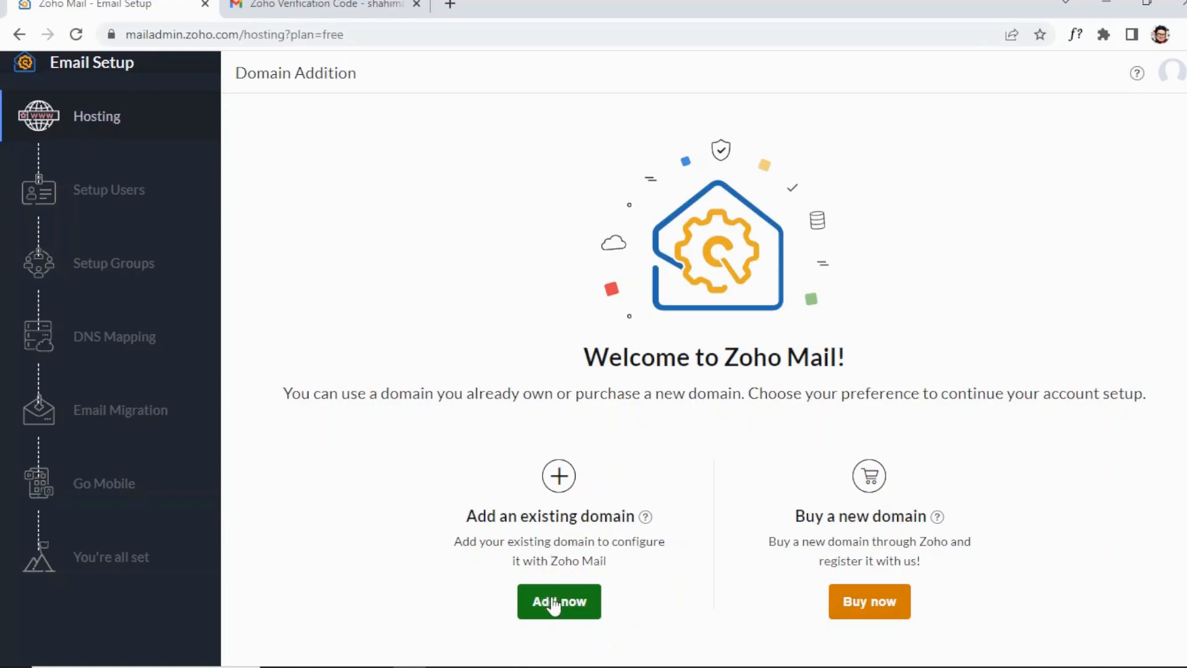
Add domain bestblognepal.com for organization 'Best Blog Nepal' with industry Other Orgs & Services.
click(564, 615)
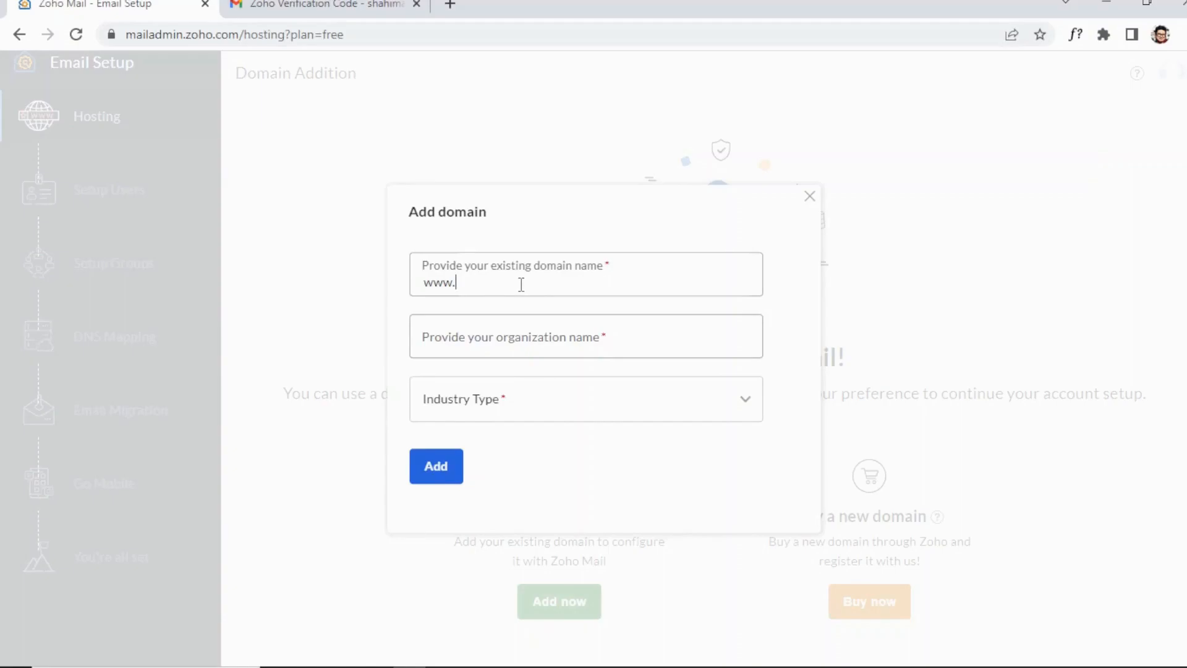
text(bestblognepal.com)
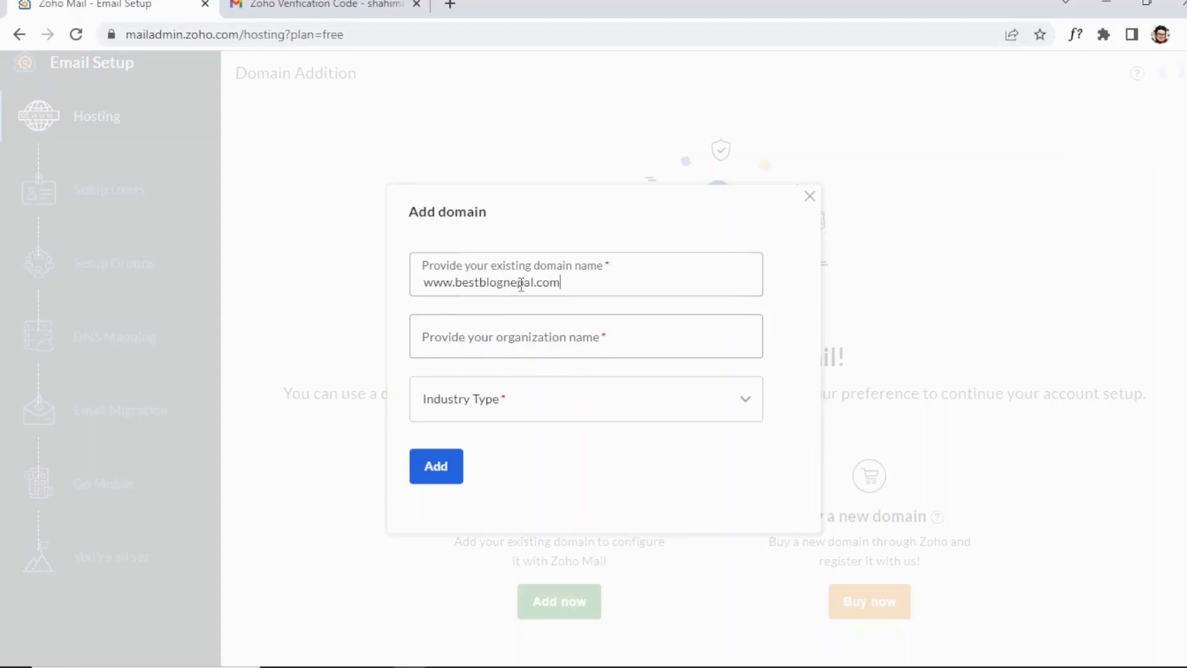
click(538, 342)
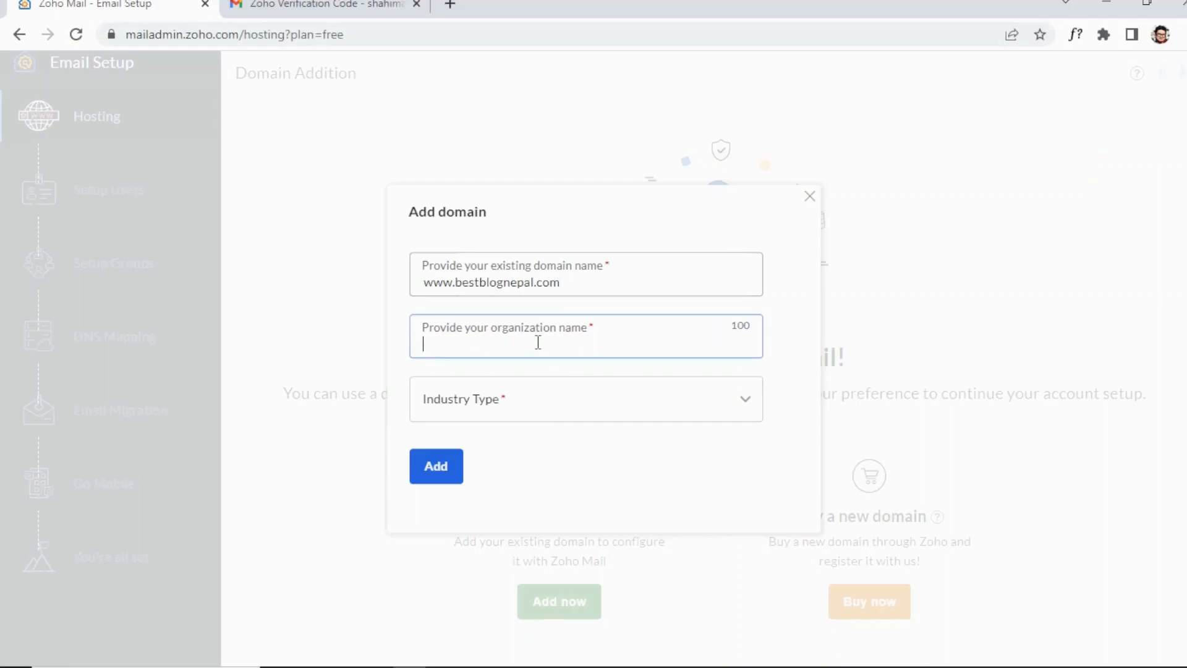
text(Best Blog Nepa)
text(l)
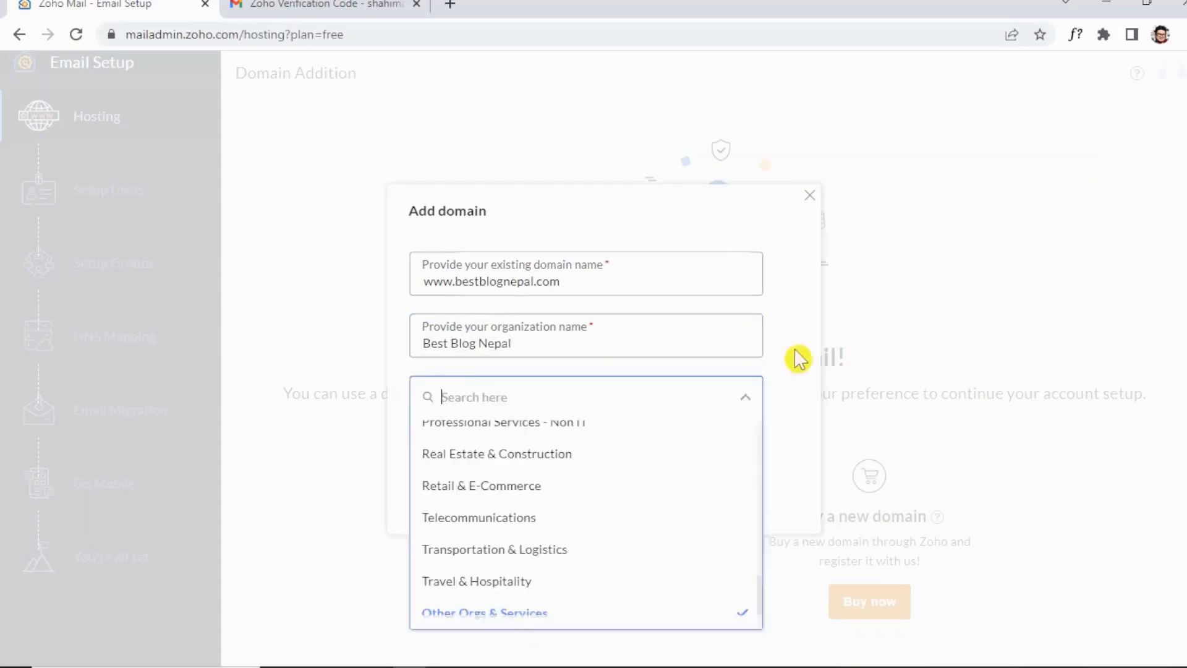
click(812, 342)
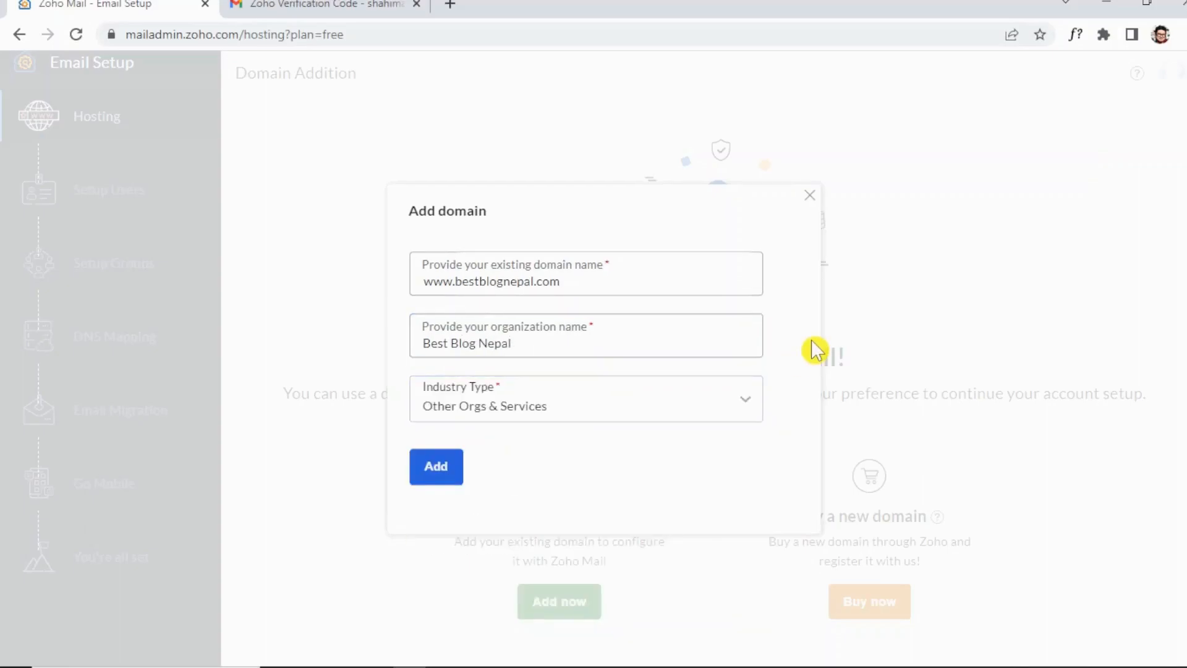
click(572, 415)
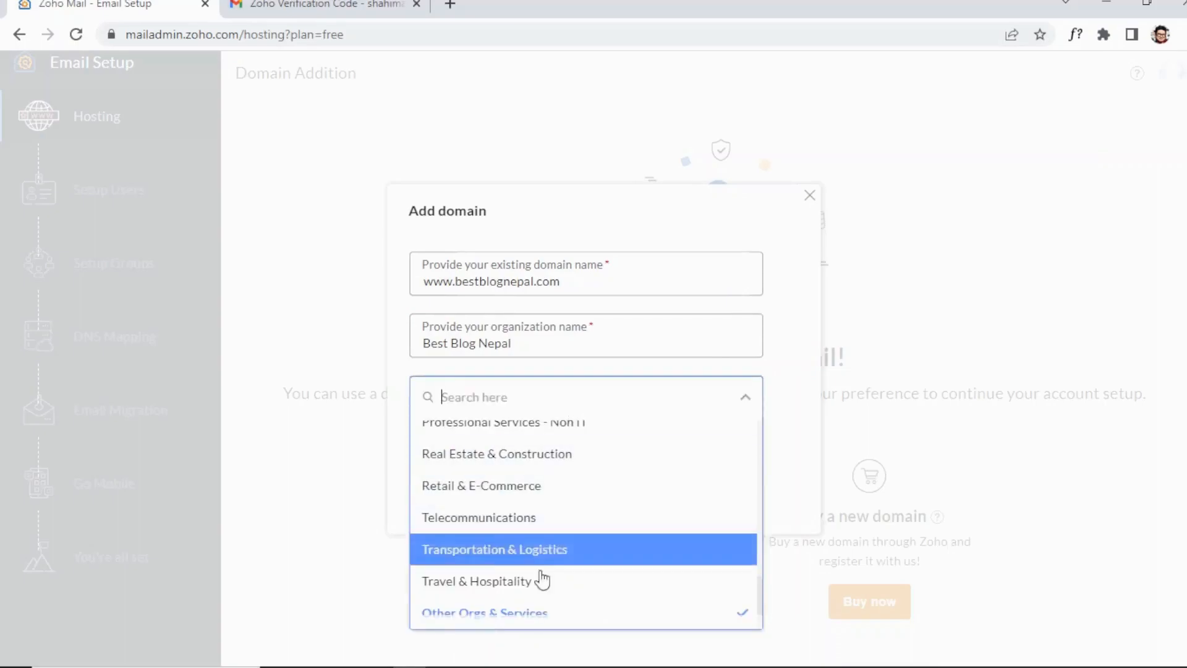
click(518, 616)
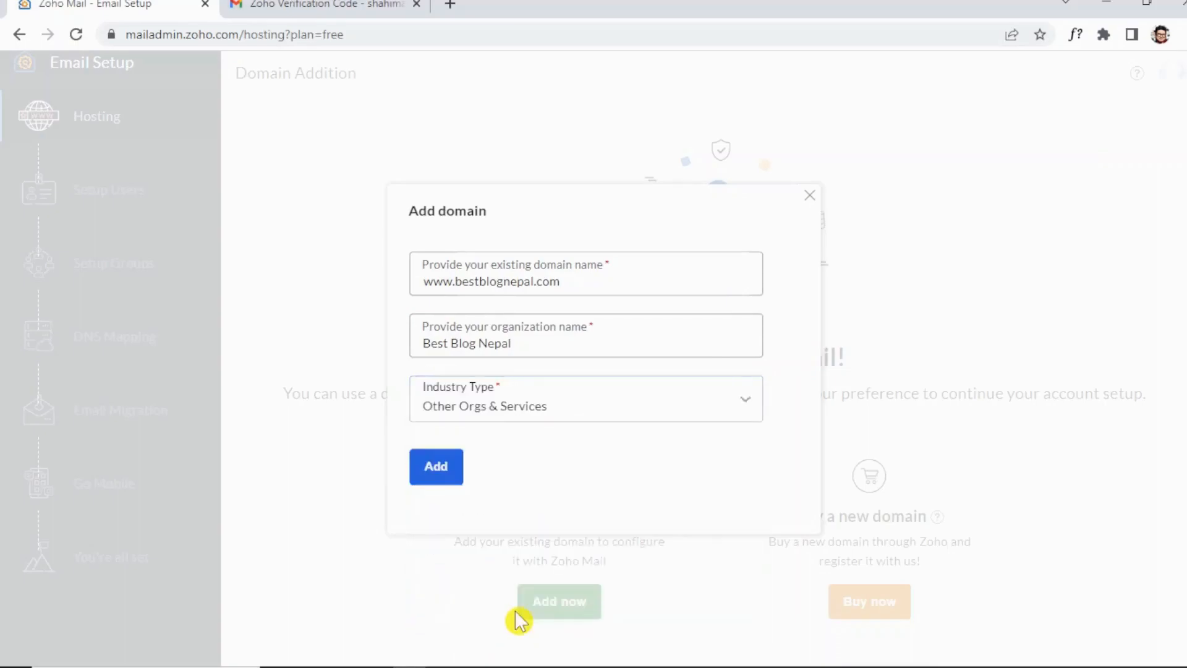
click(429, 468)
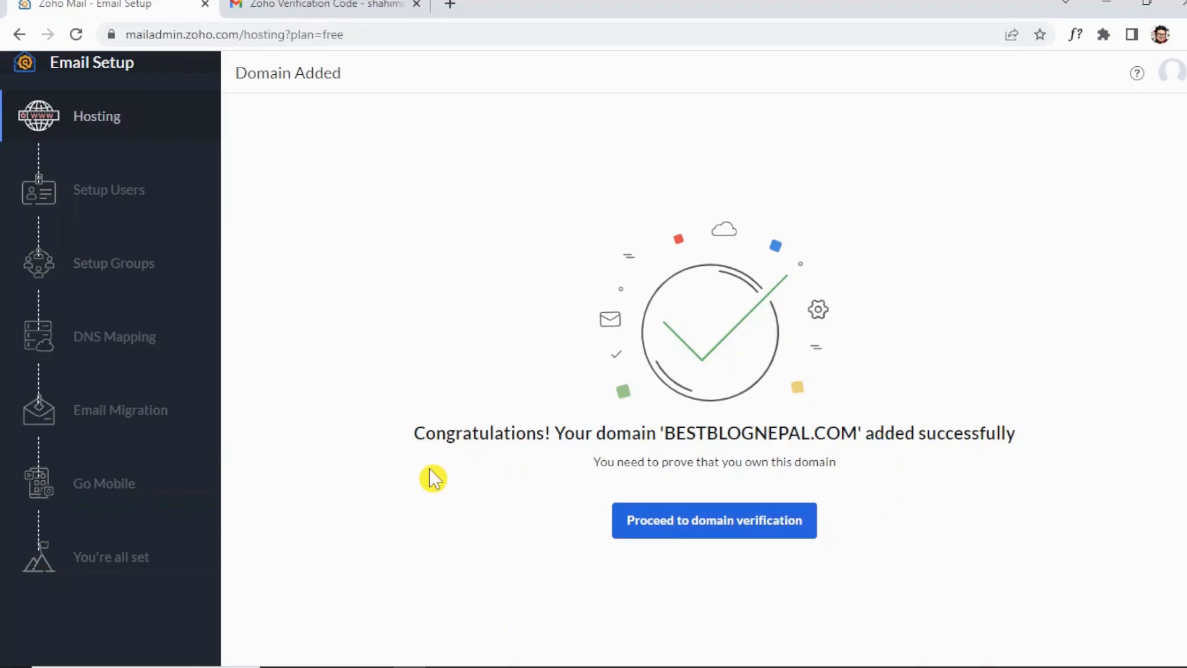
Compare the TXT, CNAME and HTML-file verification methods, settling on a DNS TXT record.
click(697, 526)
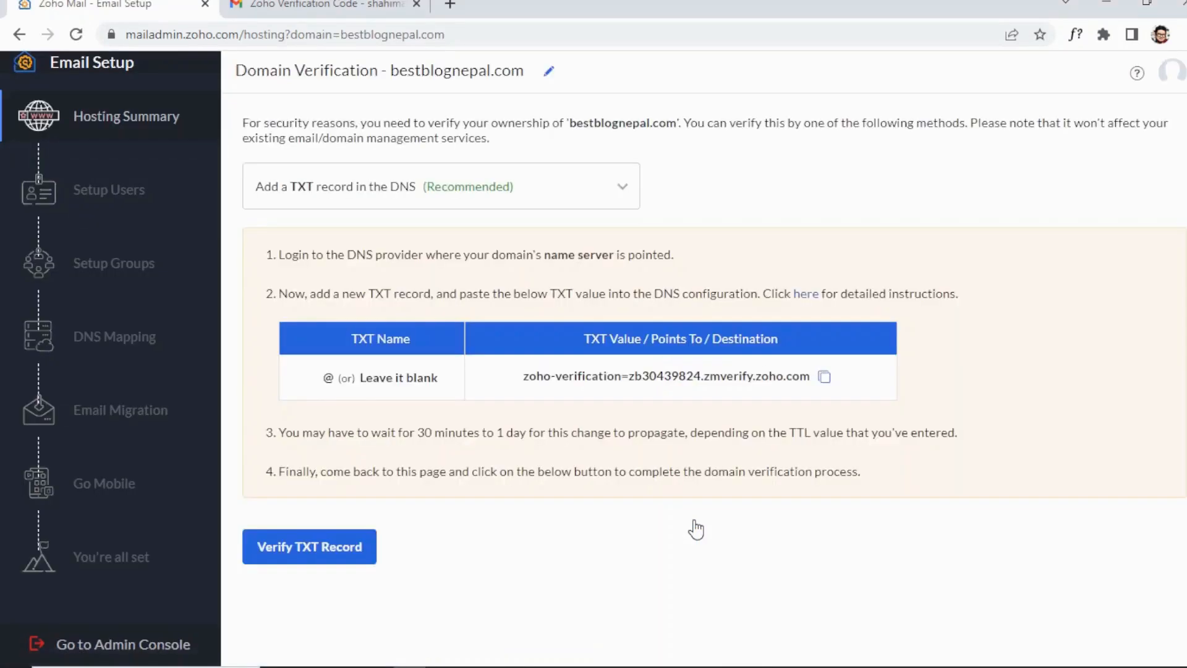
click(622, 186)
click(695, 176)
click(503, 185)
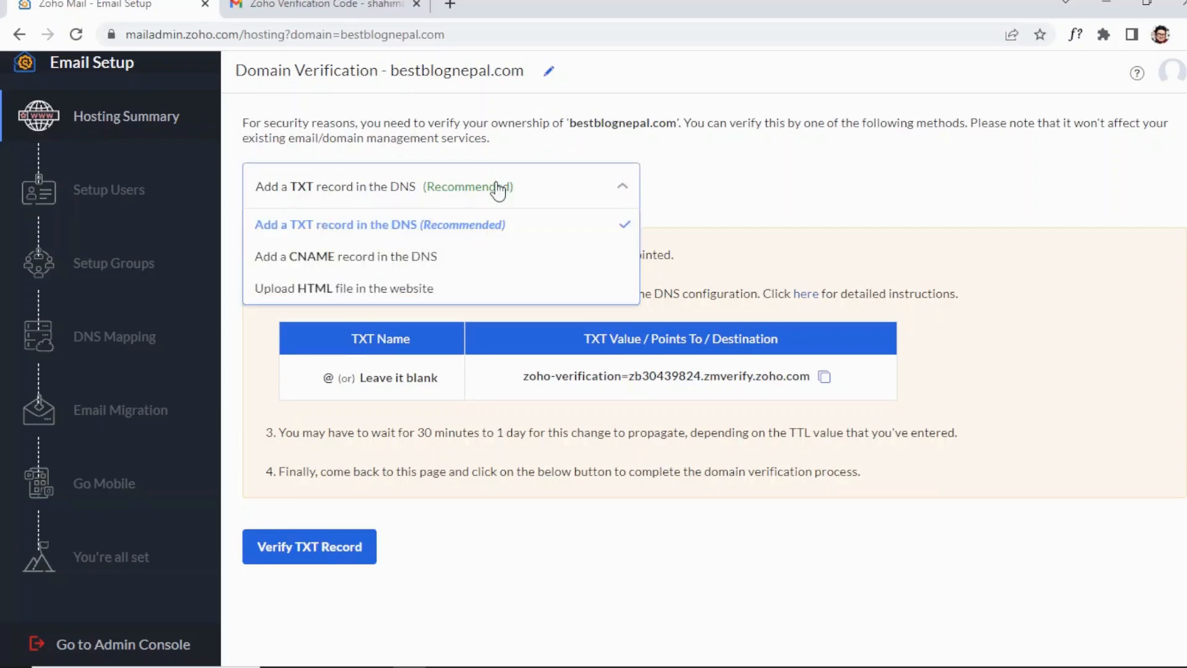
click(339, 227)
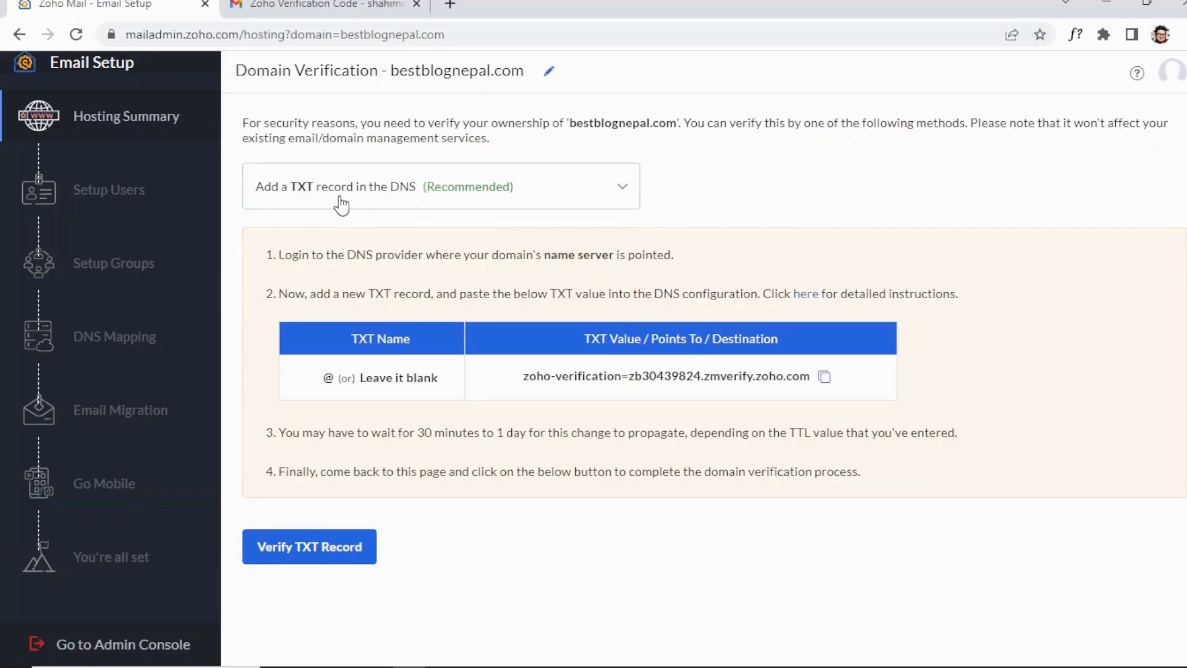
click(341, 204)
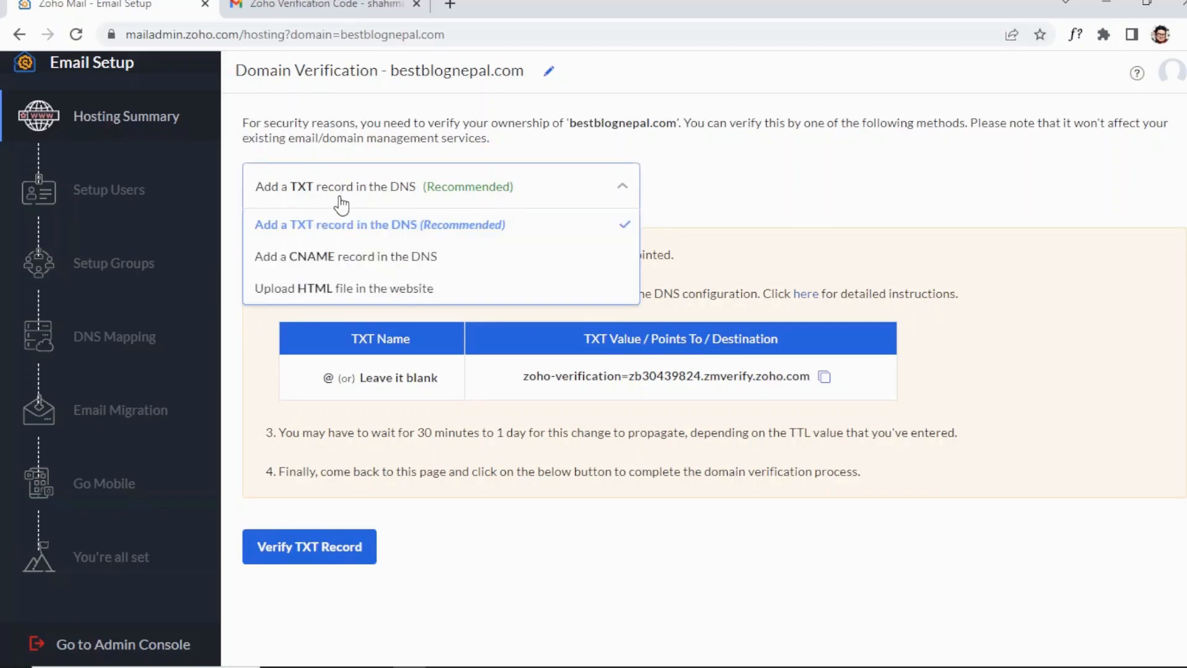
click(338, 267)
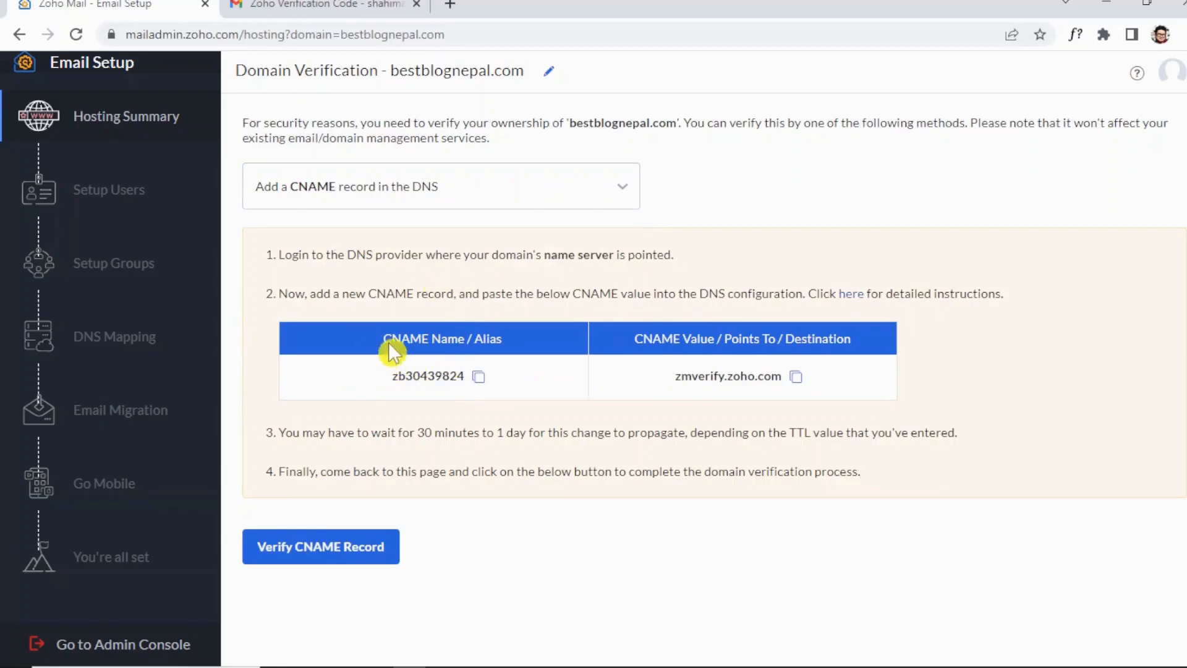
click(325, 189)
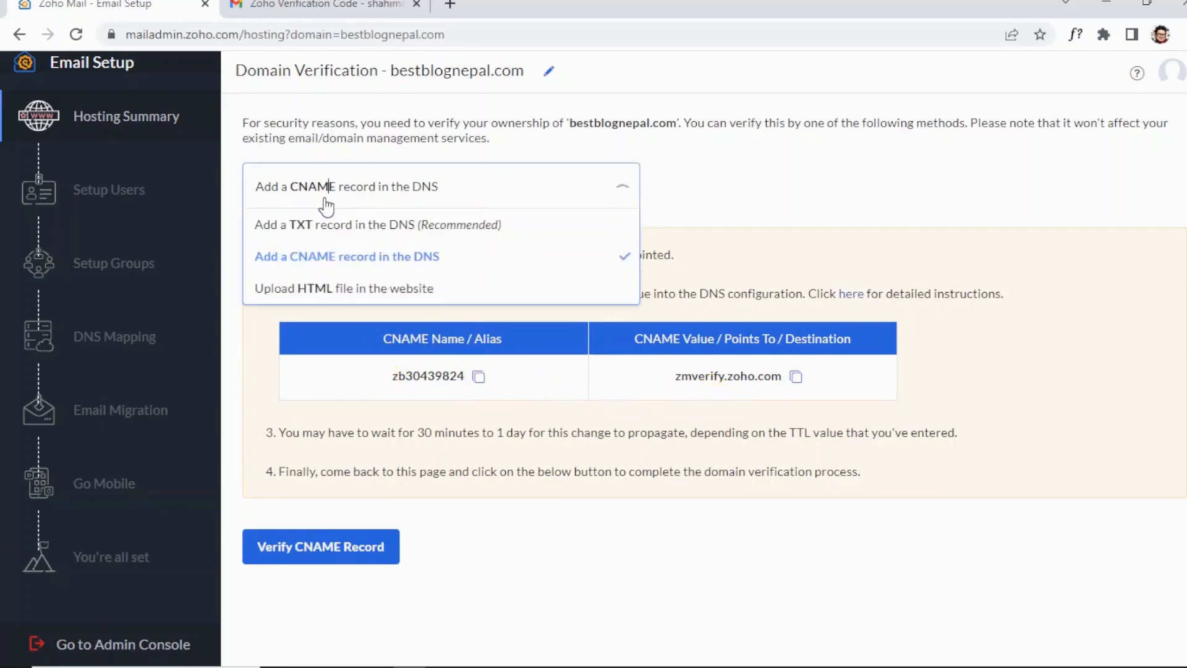
click(337, 286)
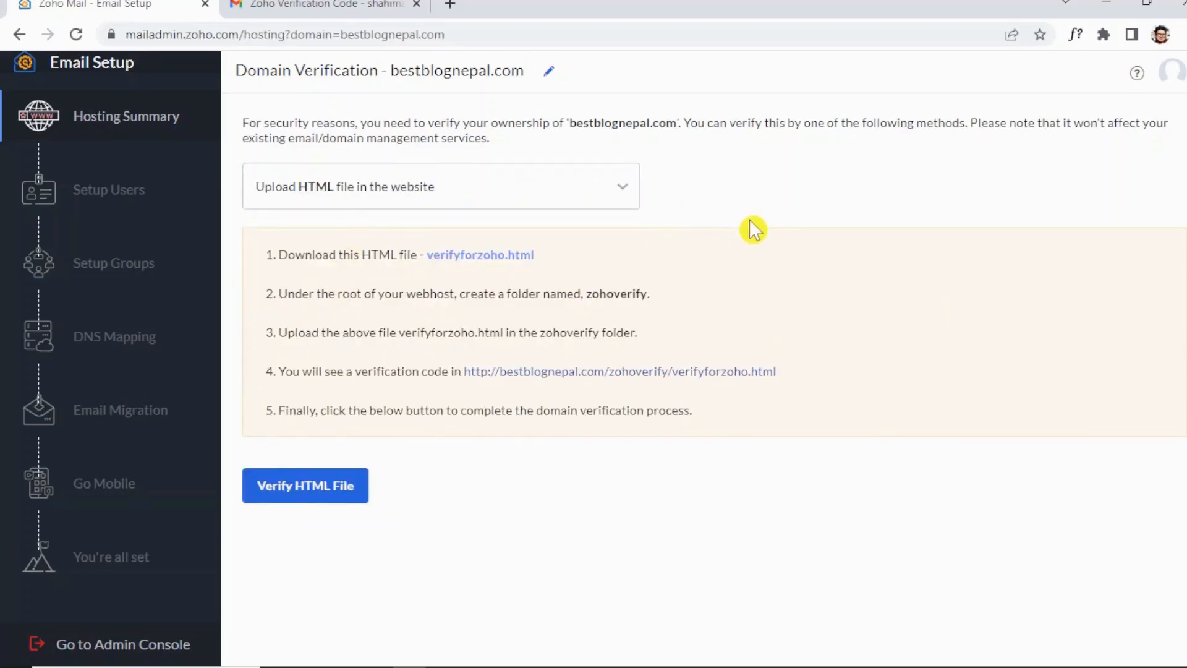
click(434, 200)
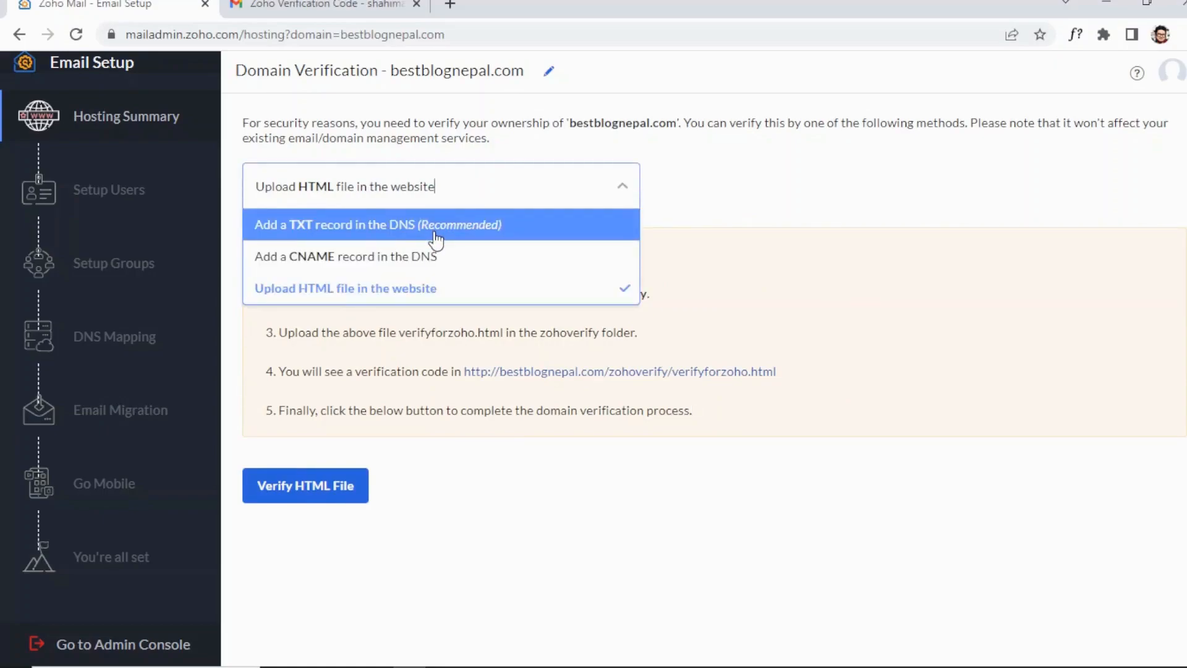
click(435, 228)
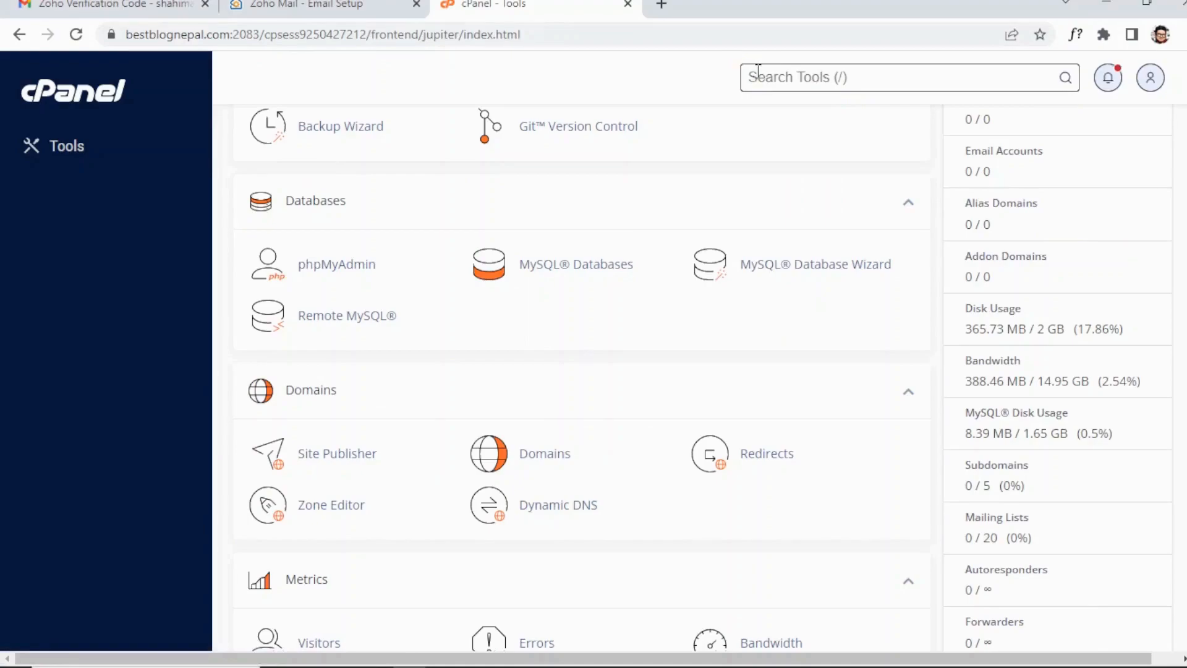
In cPanel's Zone Editor for bestblognepal.com, add a TXT record named with the pasted domain.
click(332, 506)
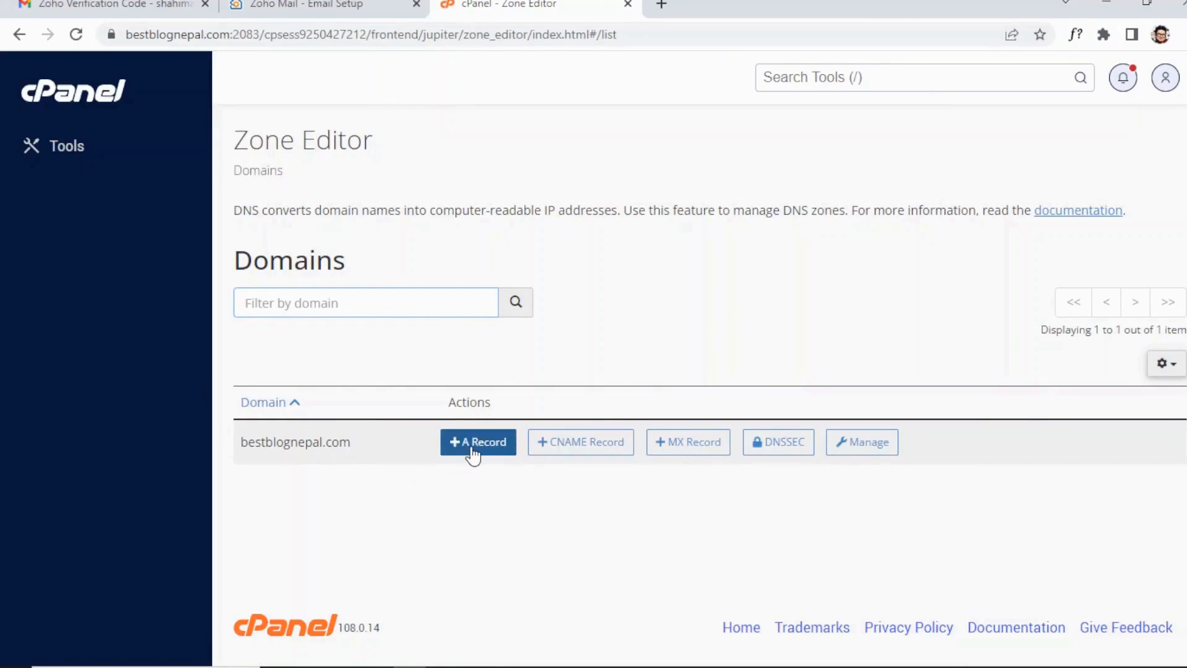
click(866, 453)
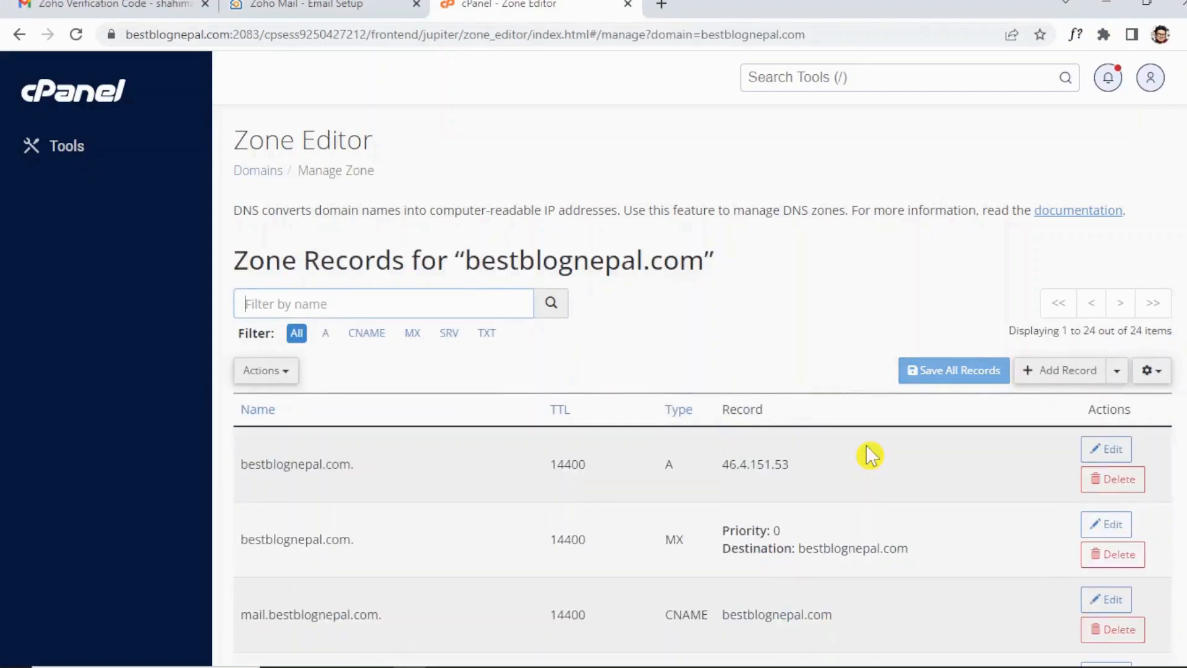
click(1067, 375)
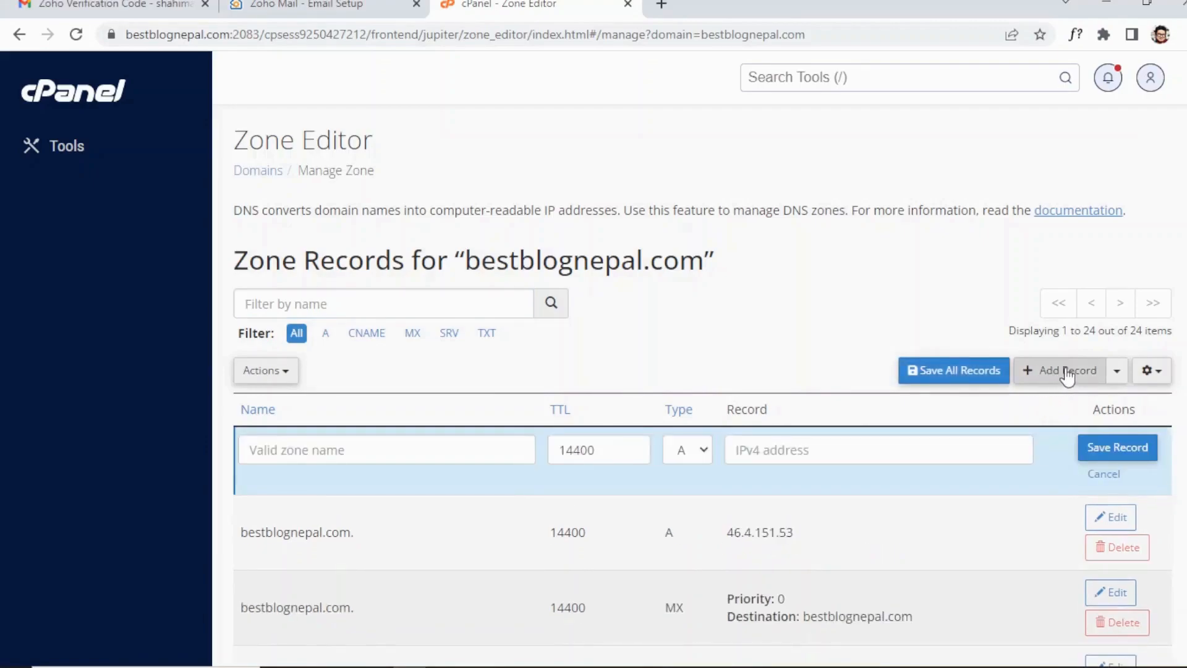
click(703, 460)
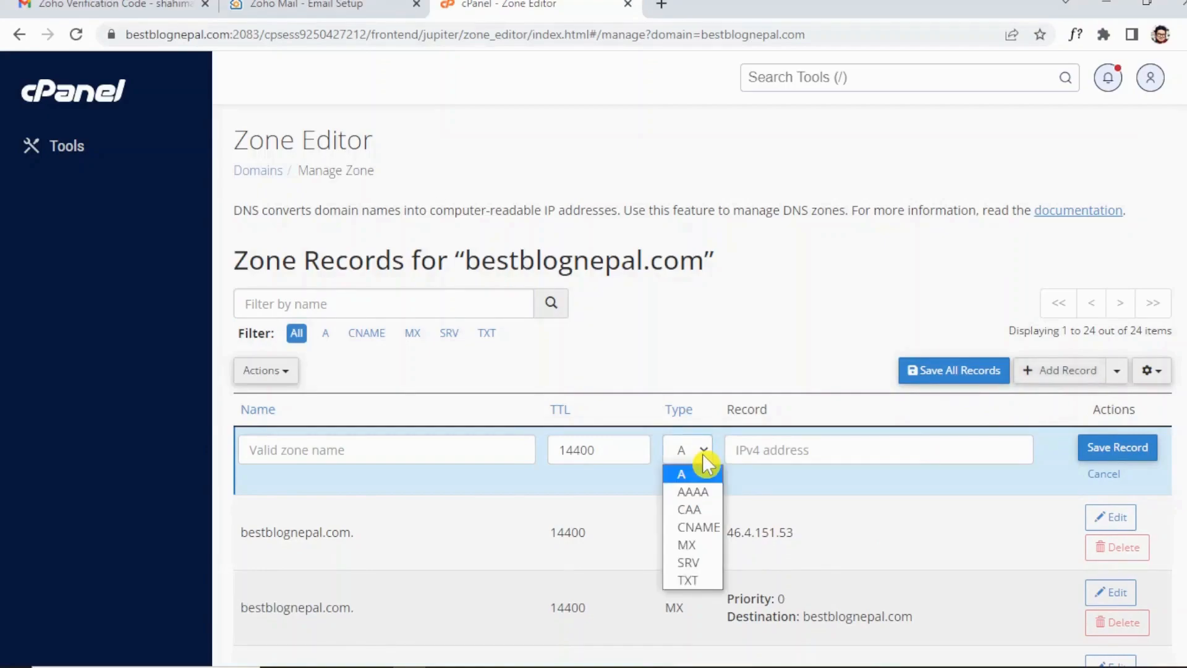
click(708, 580)
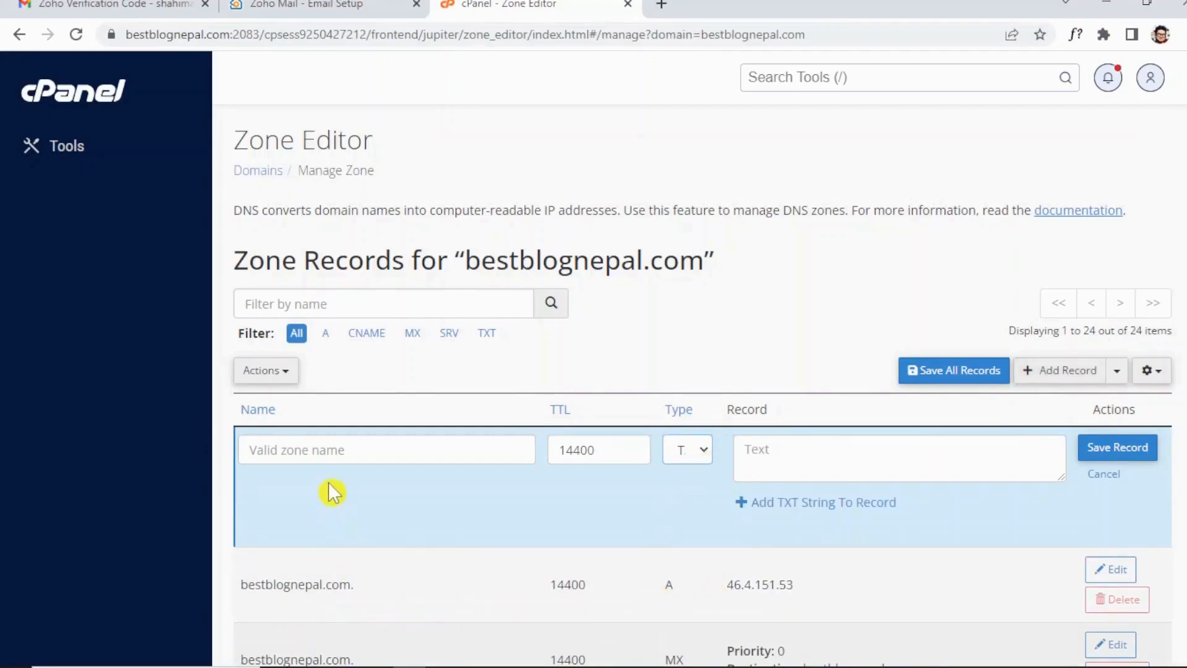
click(386, 448)
text(bestblognepal.com.)
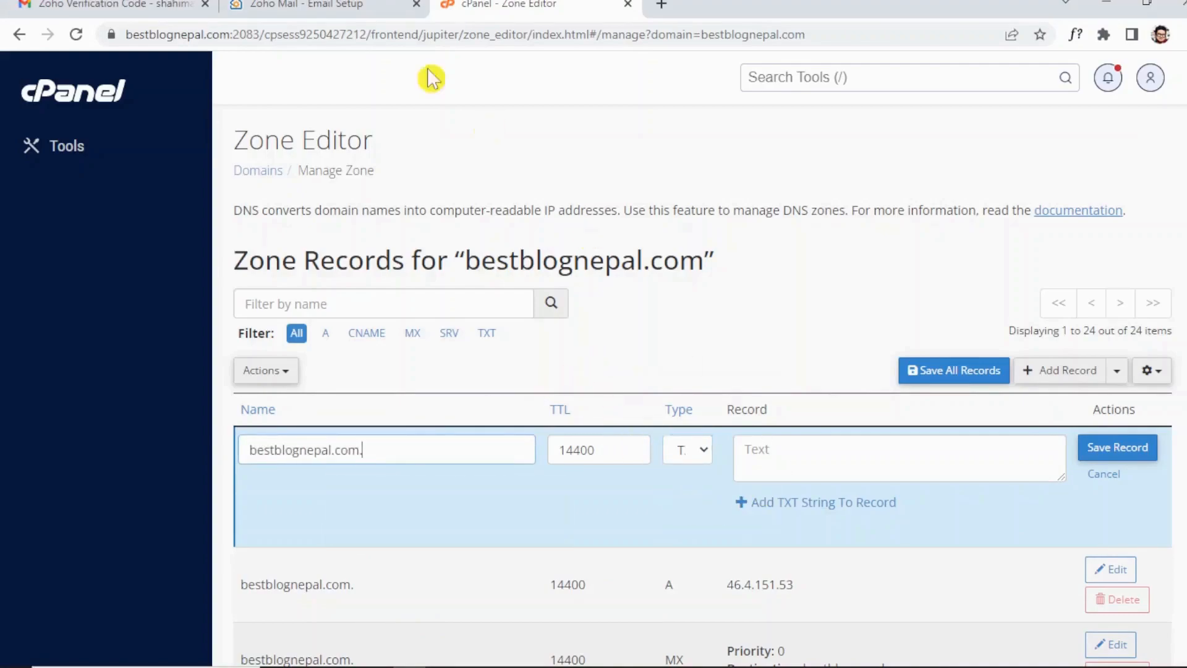
Copy Zoho's TXT verification value into the record, save it, and return to Zoho.
click(350, 5)
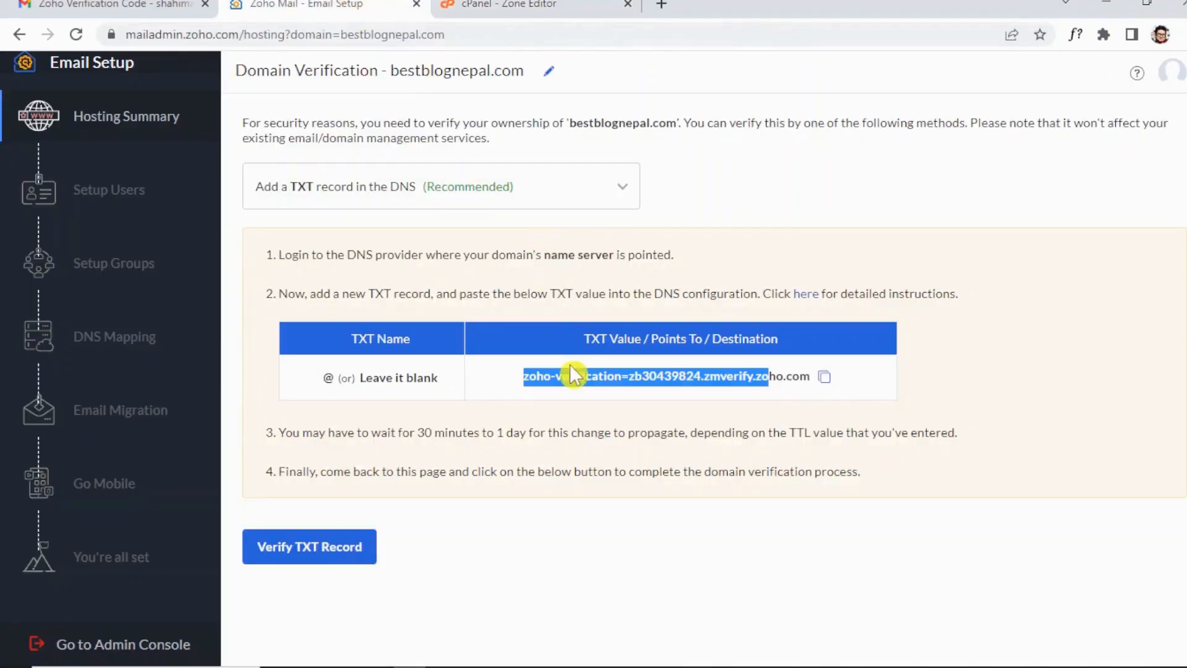
click(877, 396)
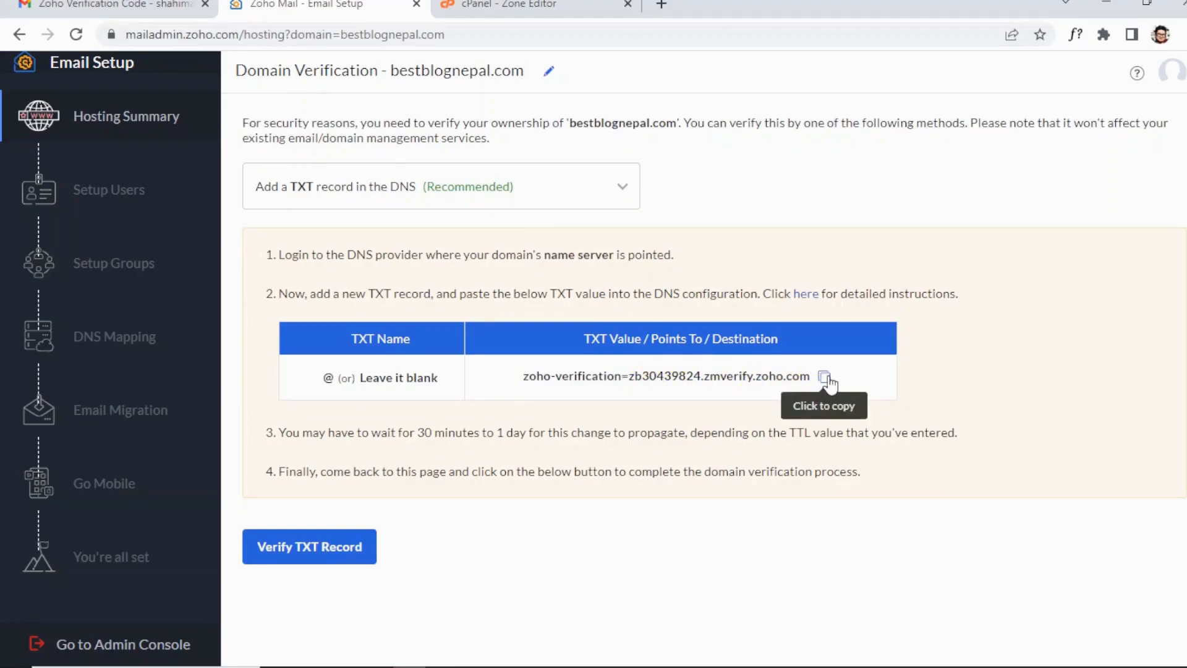
click(831, 386)
click(831, 386)
click(598, 3)
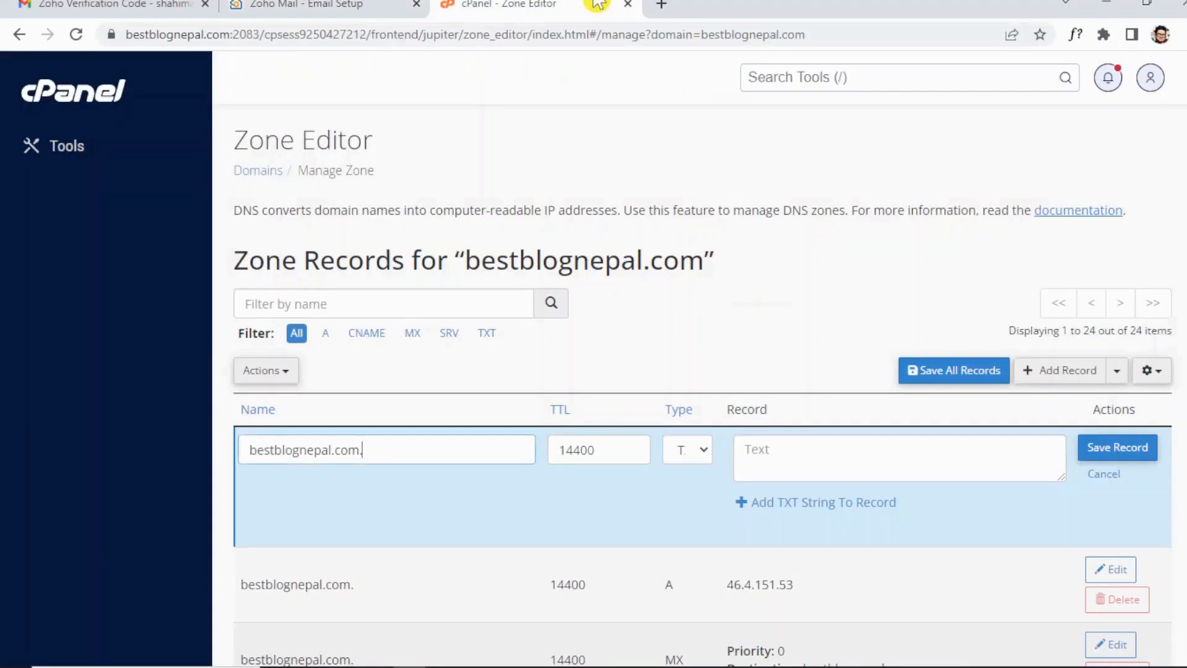
click(807, 459)
key(ctrl+v)
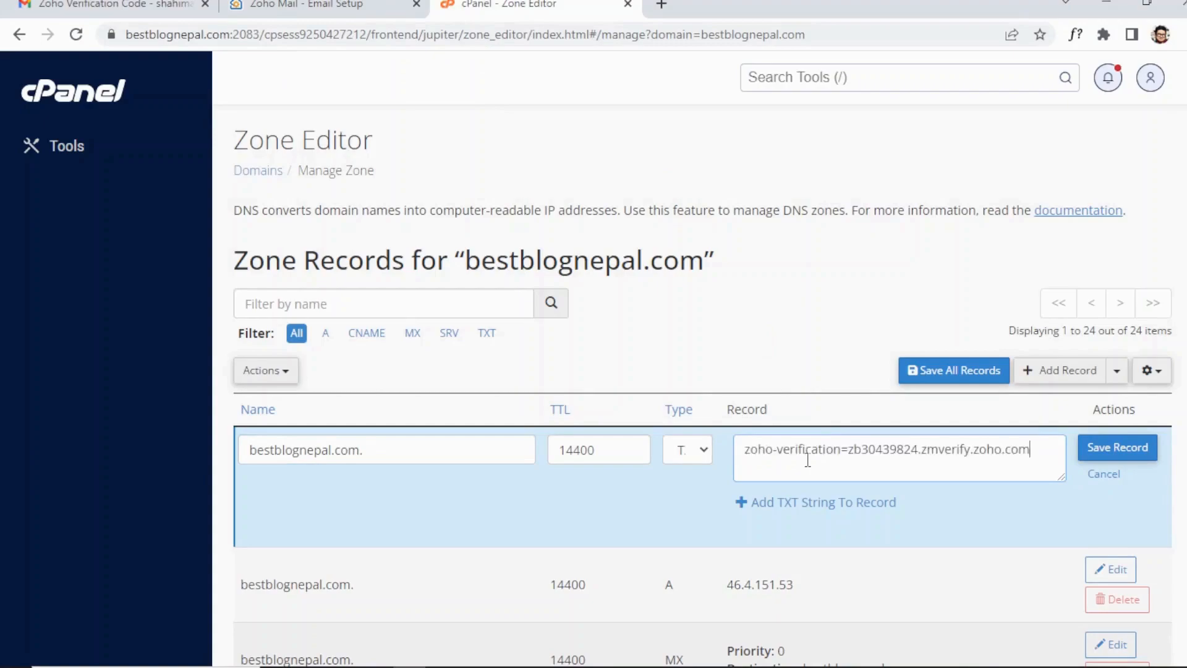
click(1118, 446)
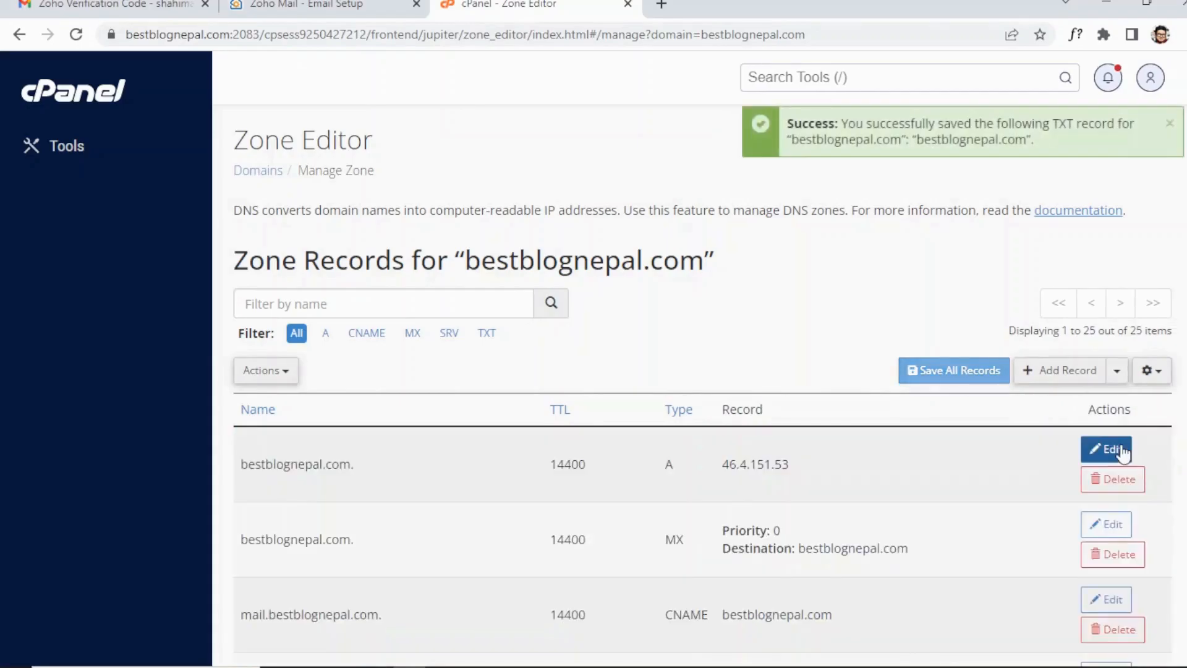
click(334, 4)
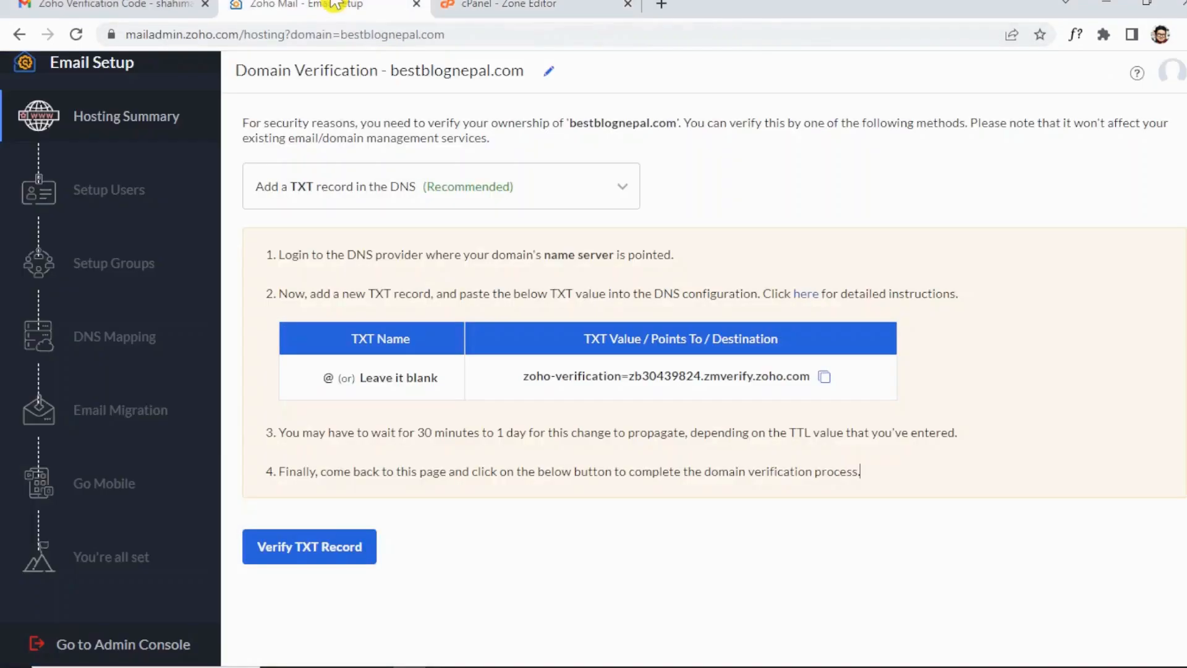
click(328, 552)
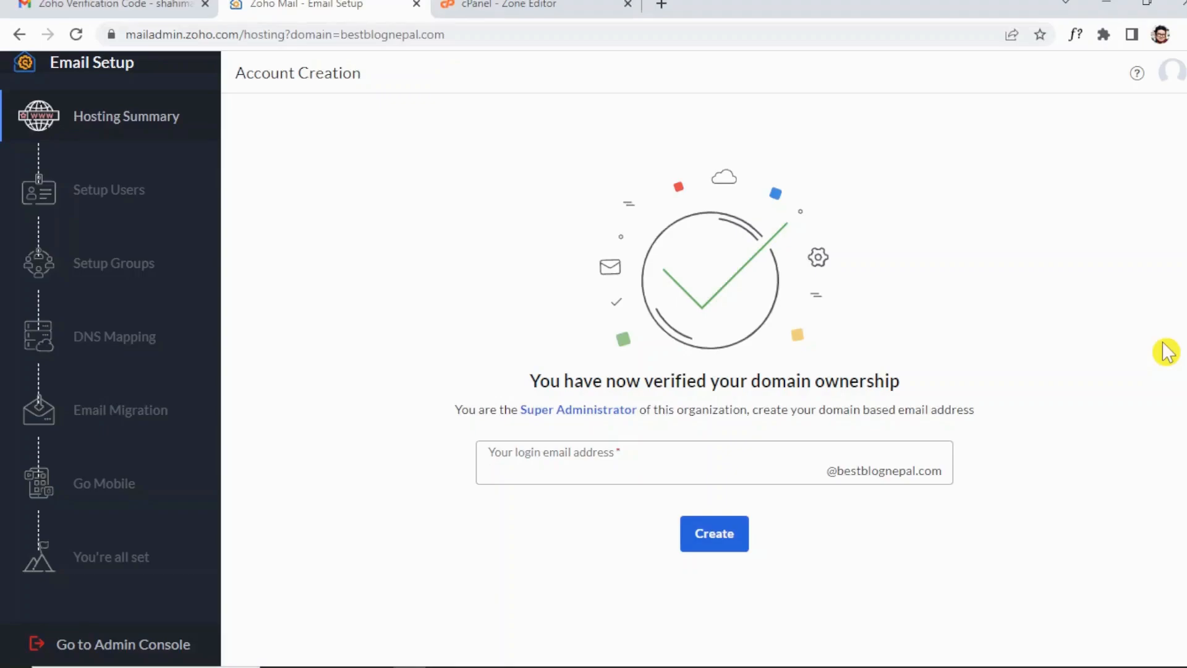
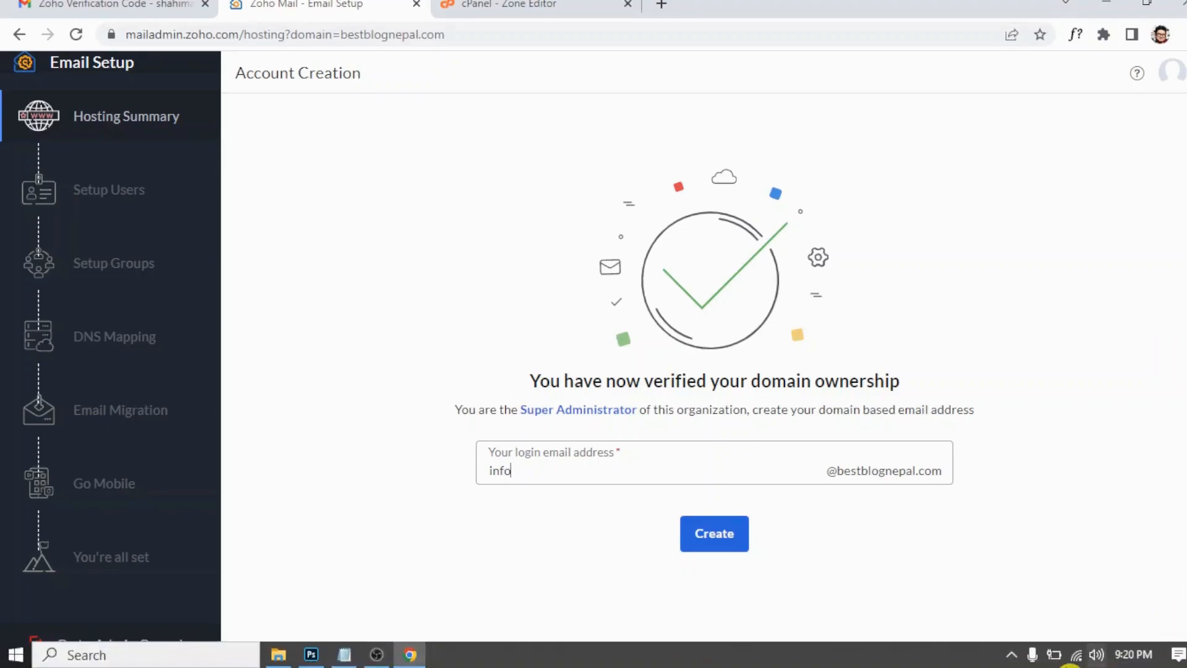
click(745, 534)
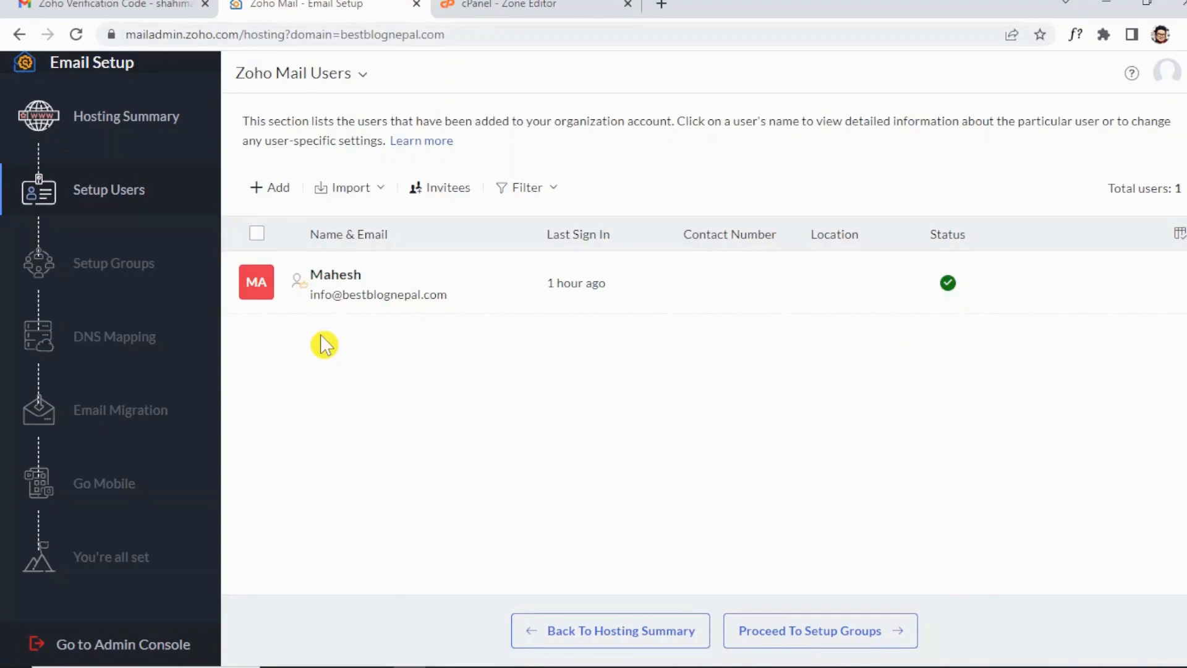
Skip group setup and continue to the DNS Mapping step.
click(876, 641)
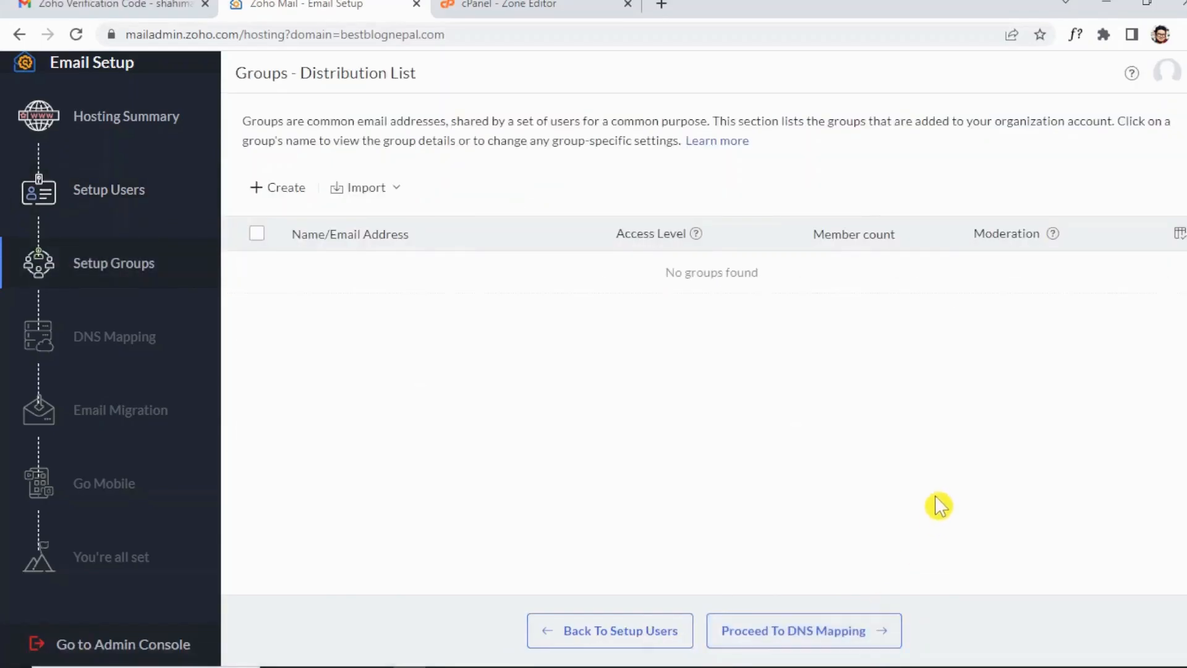
click(840, 640)
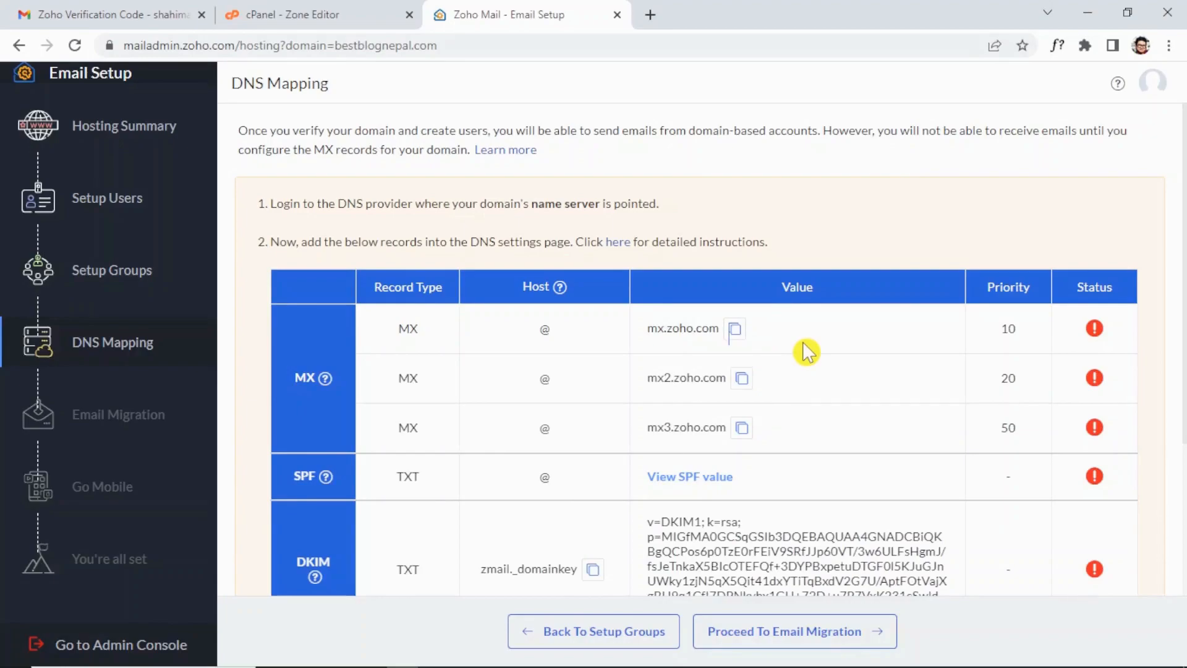
Copy mx.zoho.com from Zoho and start a new MX record in cPanel's Zone Editor.
click(738, 330)
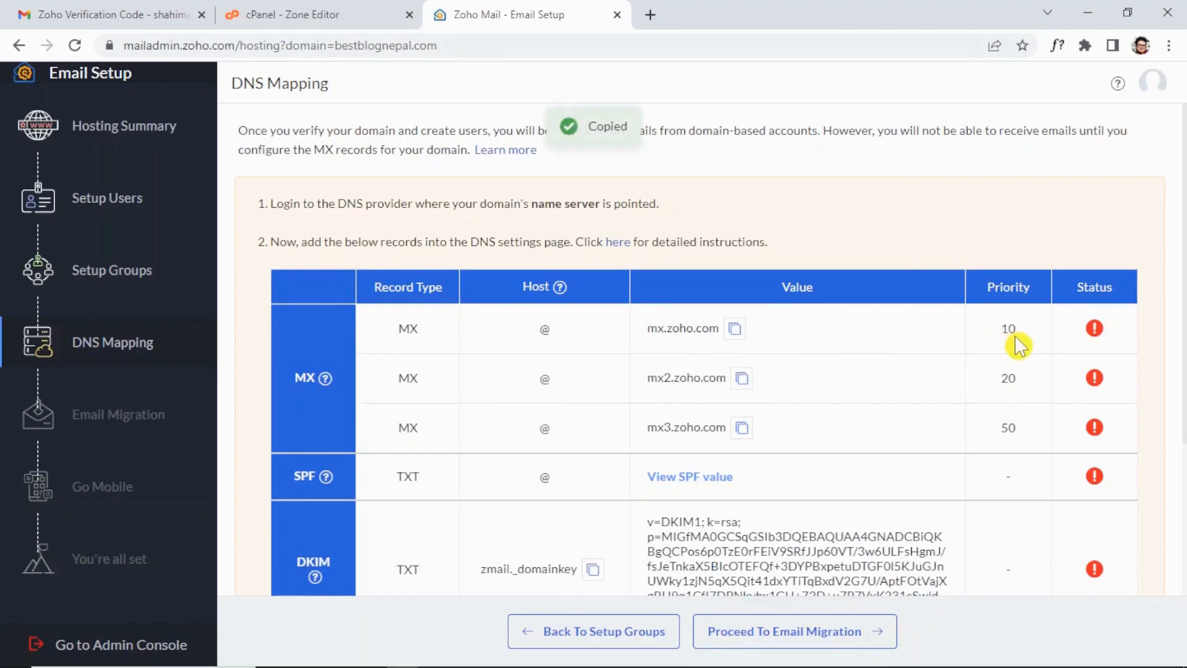
click(346, 13)
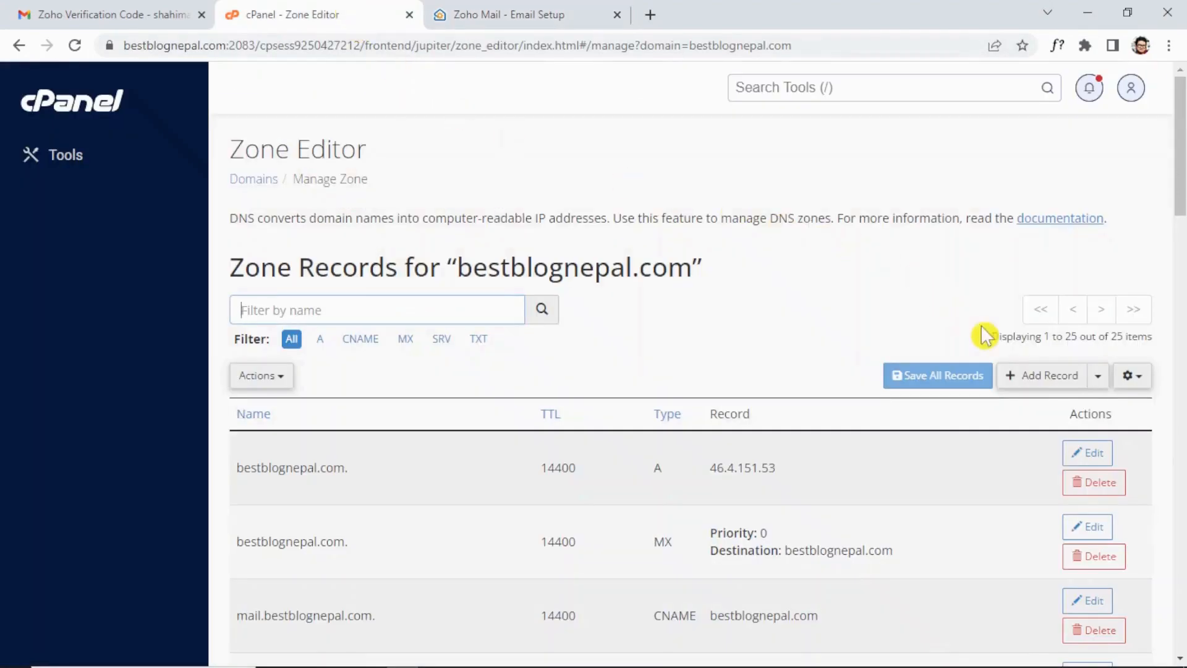
click(1036, 375)
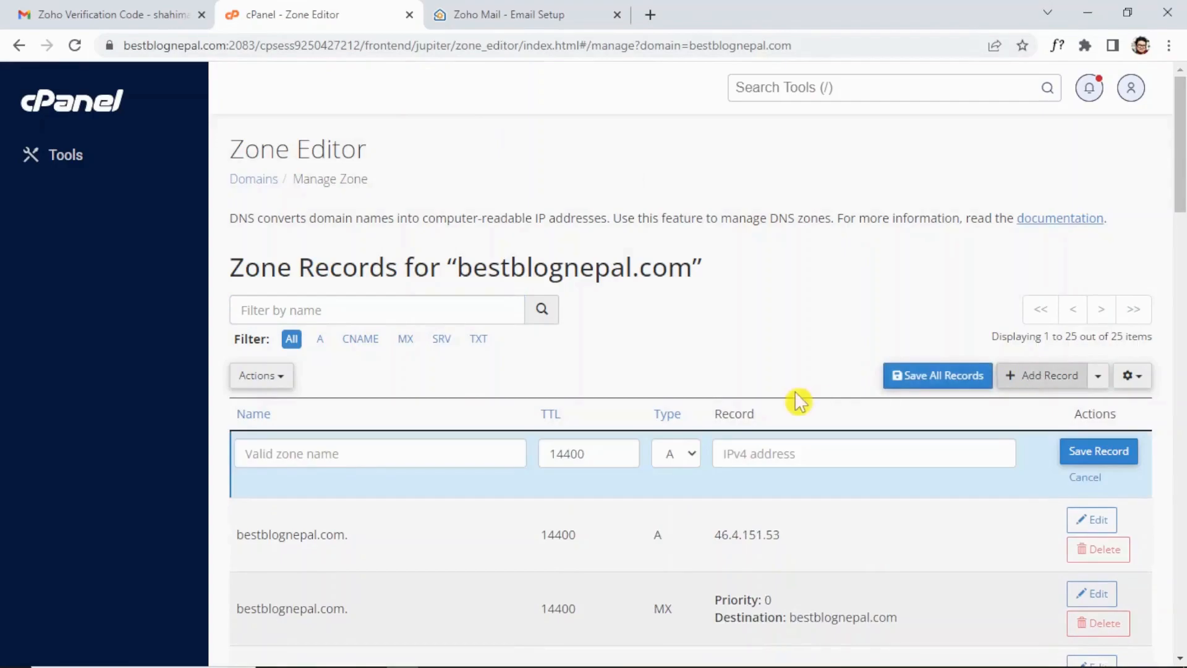
scroll(797, 400, down, 5)
scroll(683, 236, up, 5)
click(683, 454)
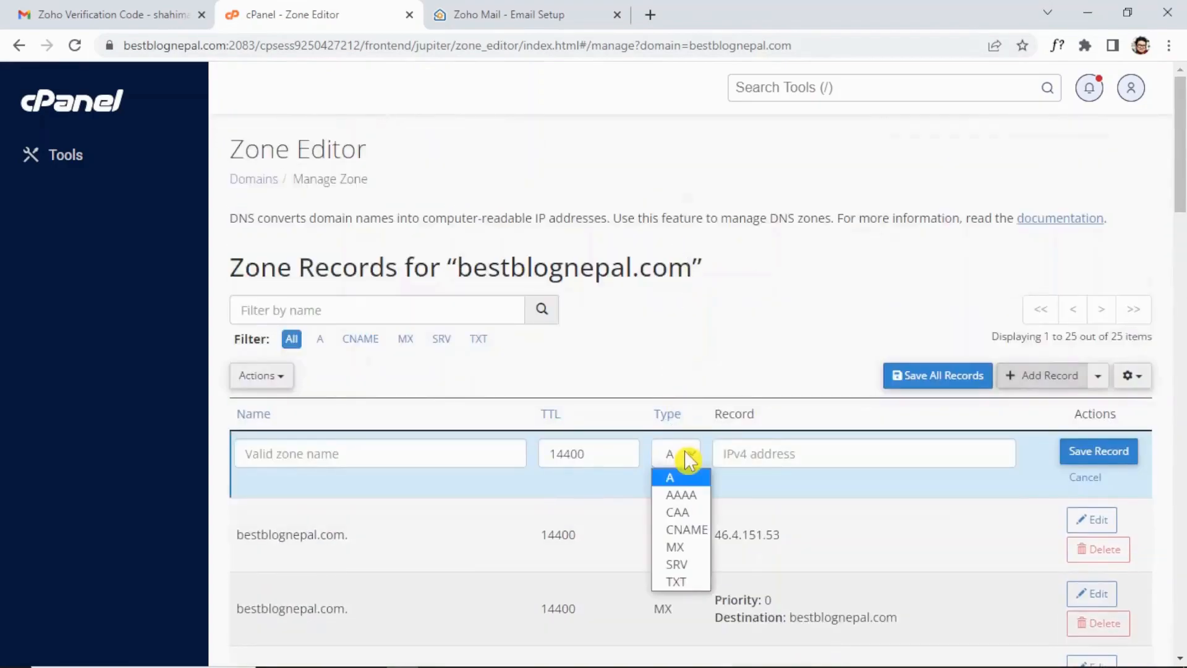
click(684, 552)
Give the MX record priority 10, destination mx.zoho.com and name bestblognepal.com, then save it.
click(874, 453)
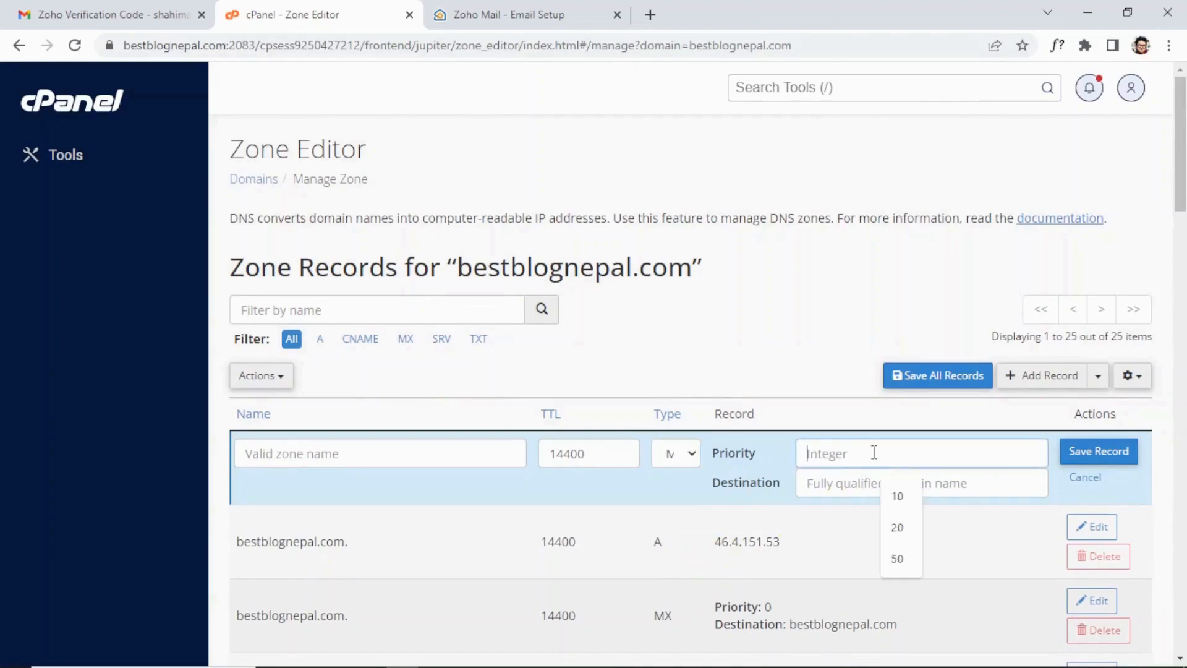
text(10)
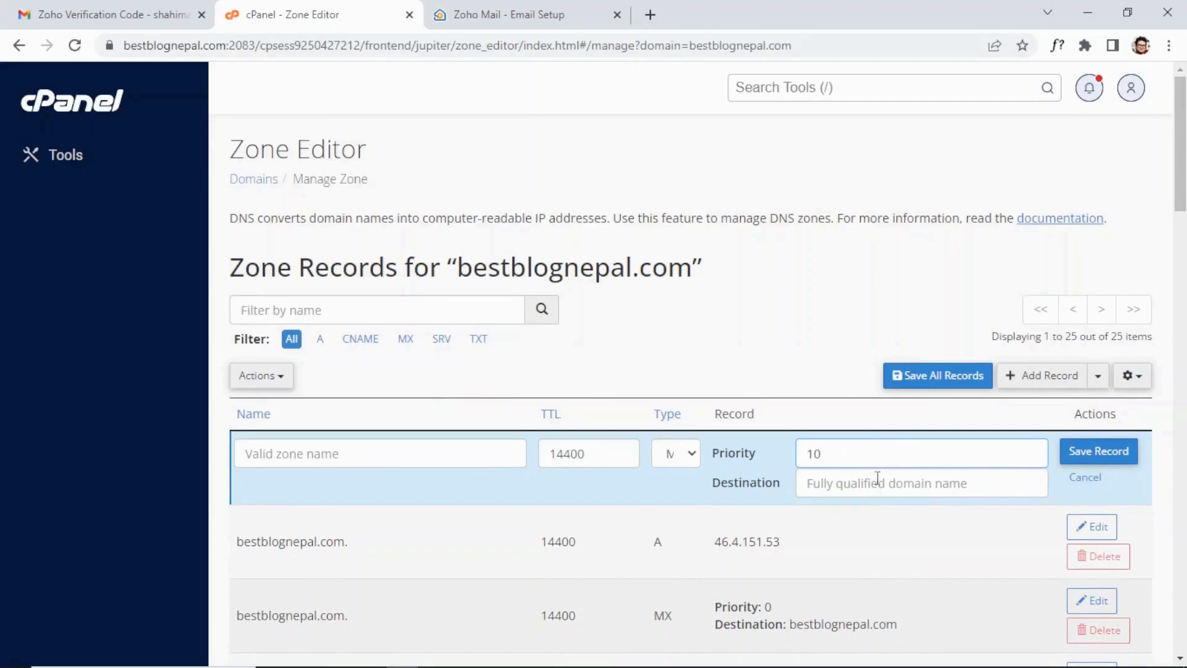
click(879, 483)
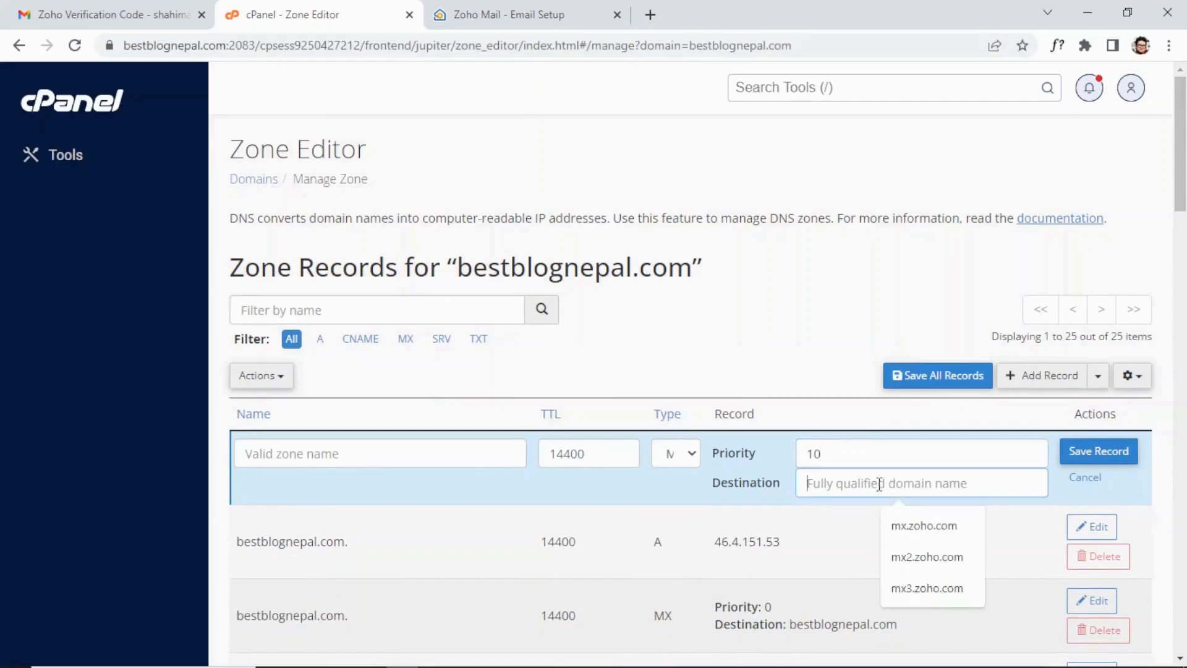
key(ctrl+v)
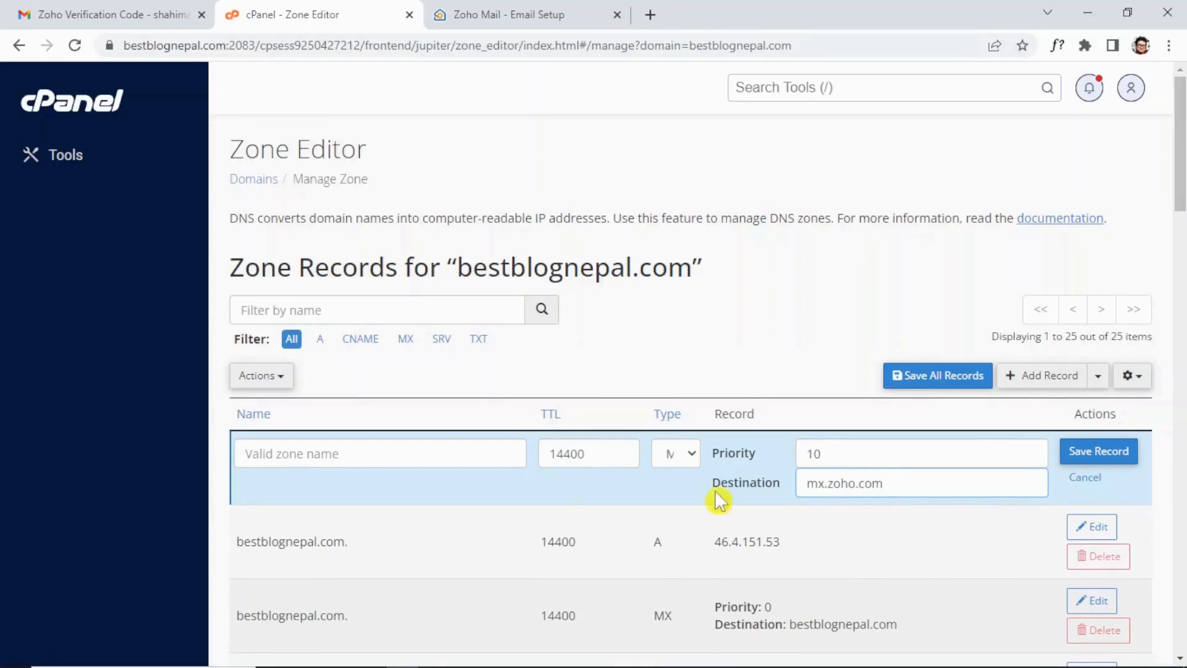
drag(344, 544, 237, 542)
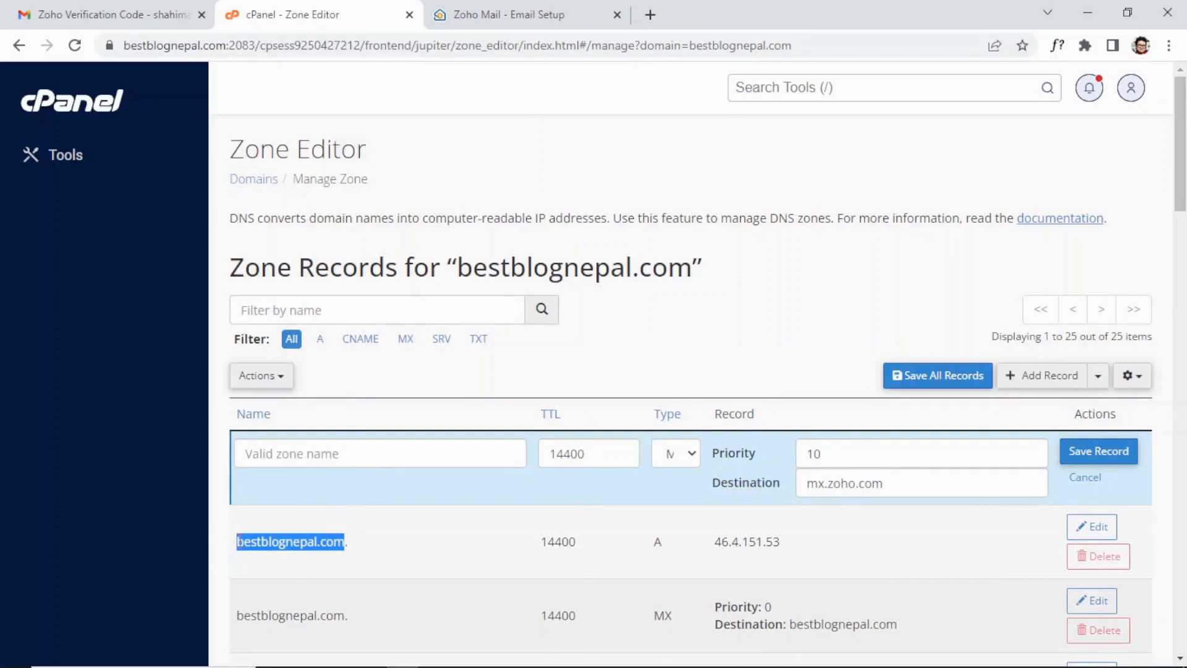
key(ctrl+c)
click(300, 458)
key(ctrl+v)
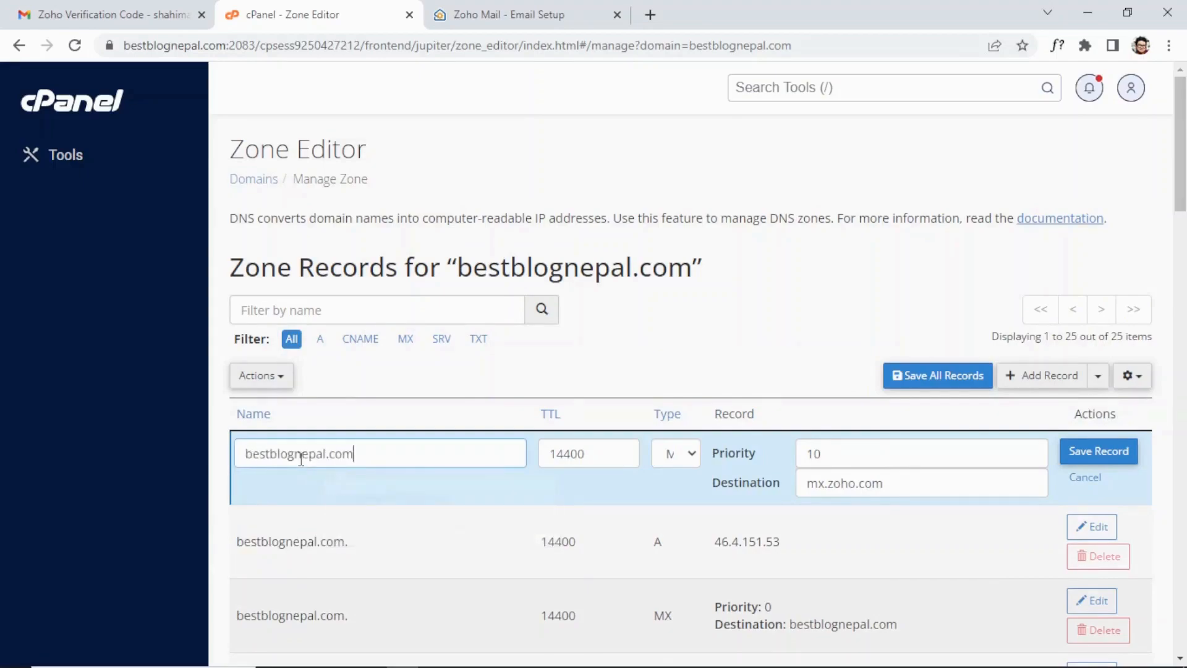
click(1110, 450)
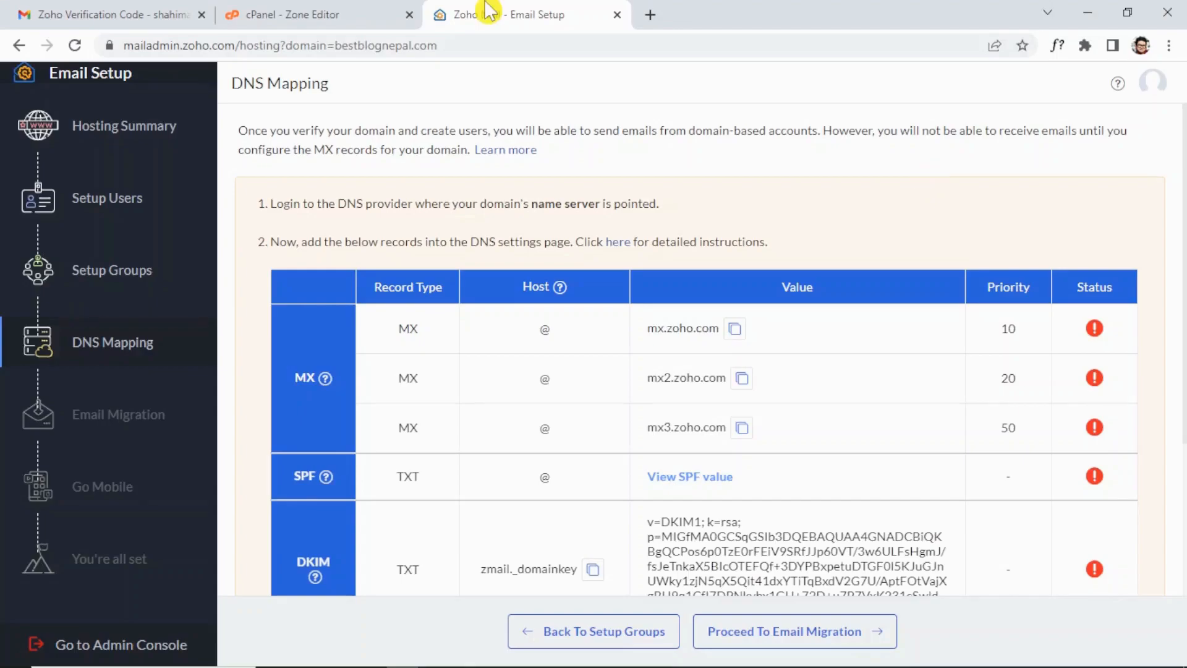
Copy mx2.zoho.com from Zoho and start another MX record in the Zone Editor.
click(743, 380)
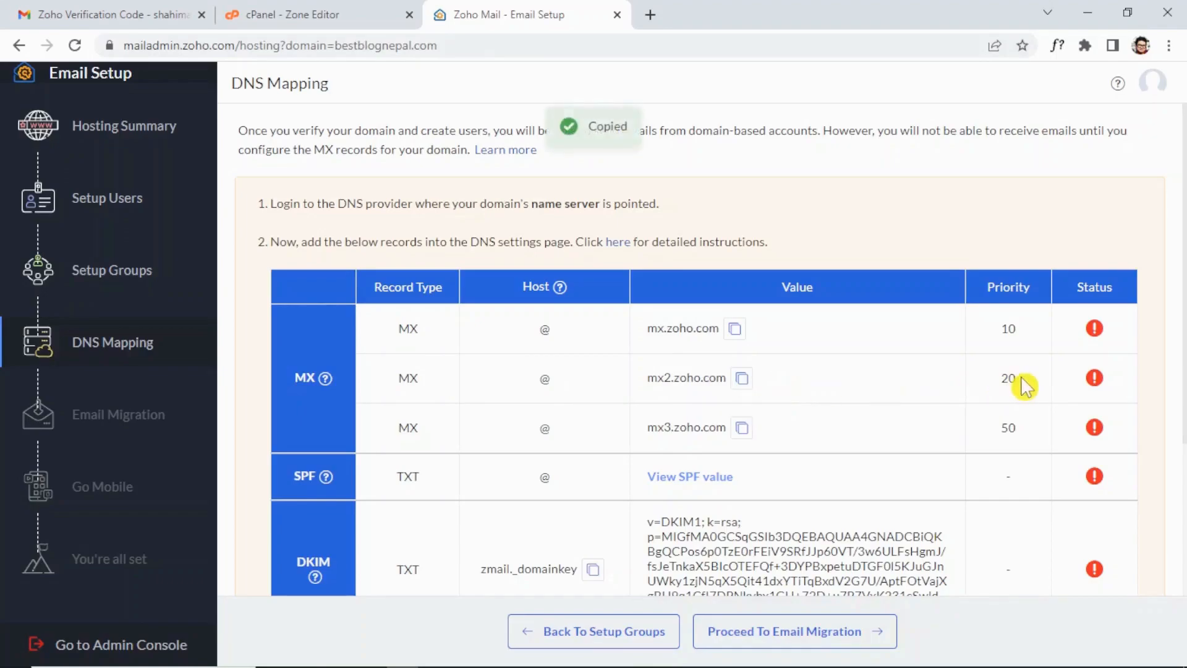
click(369, 15)
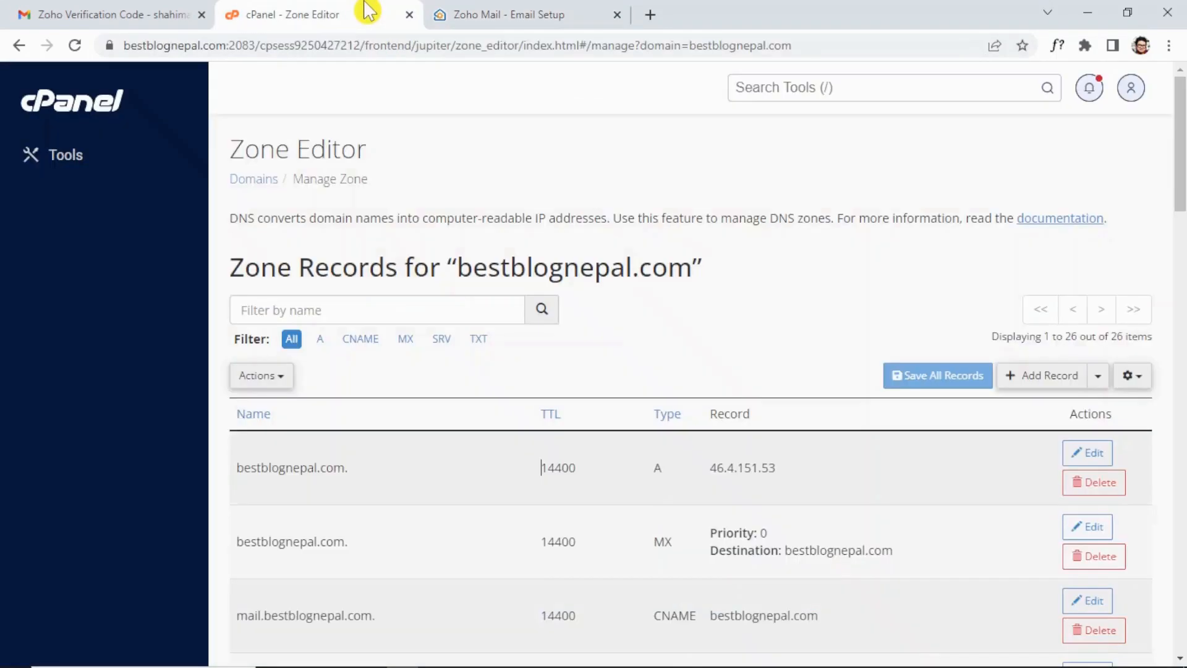
click(1048, 381)
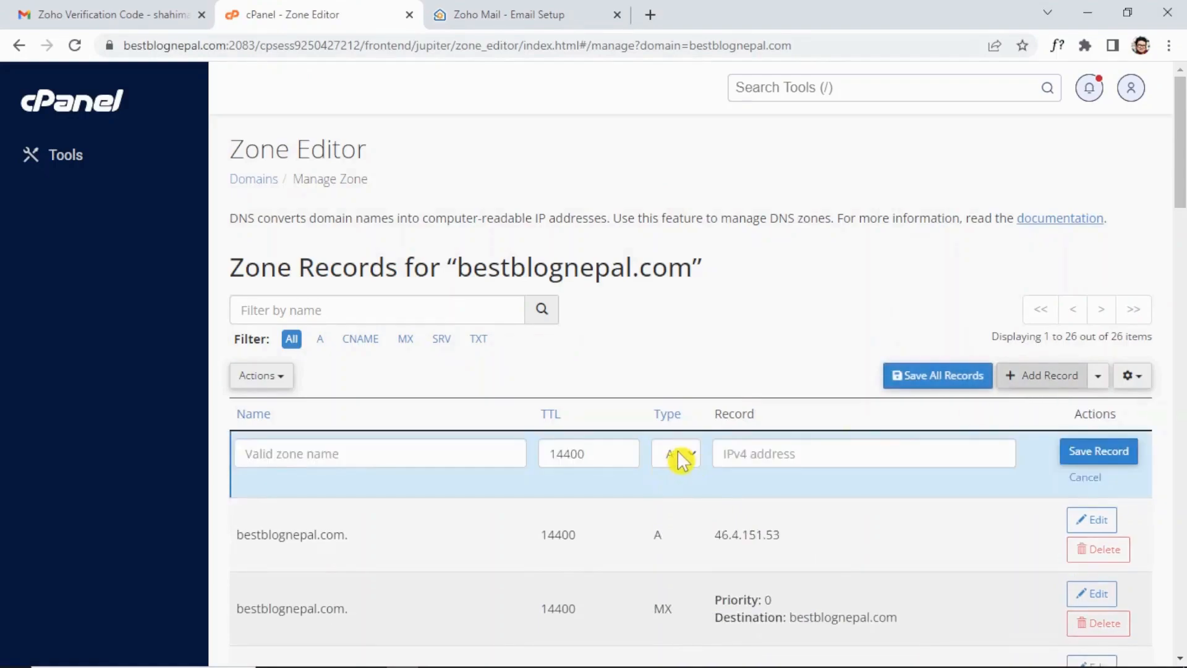
click(680, 454)
click(677, 546)
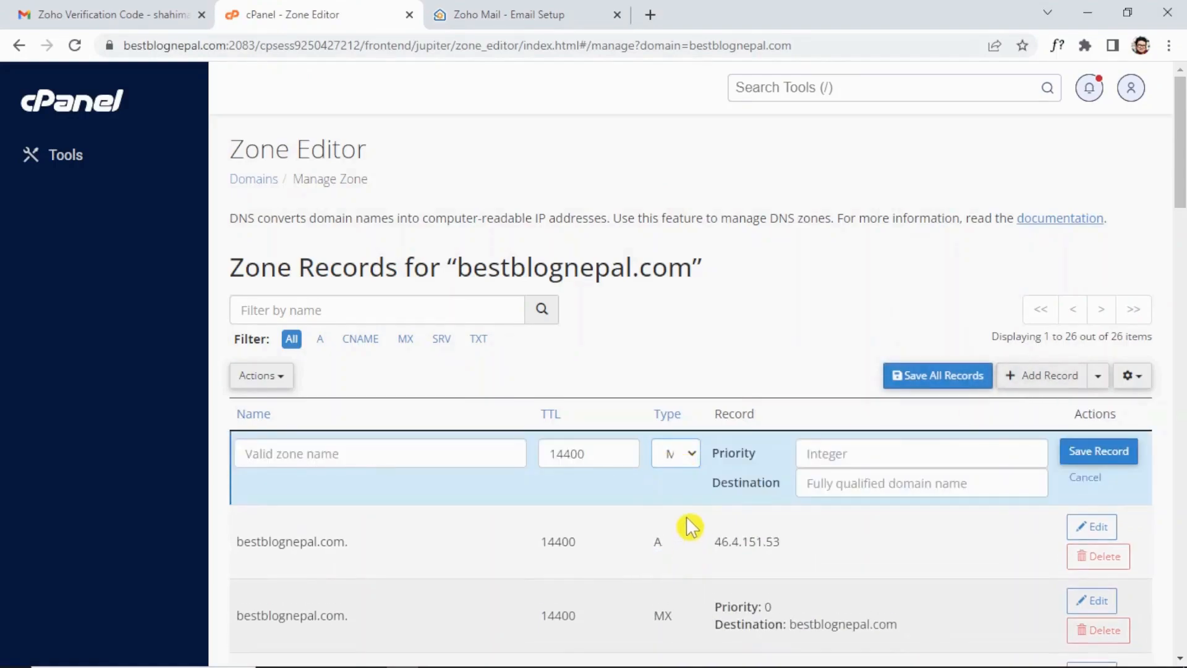
Set priority 20, destination mx2.zoho.com and name bestblognepal.com, save, and return to Zoho.
click(859, 454)
text(20)
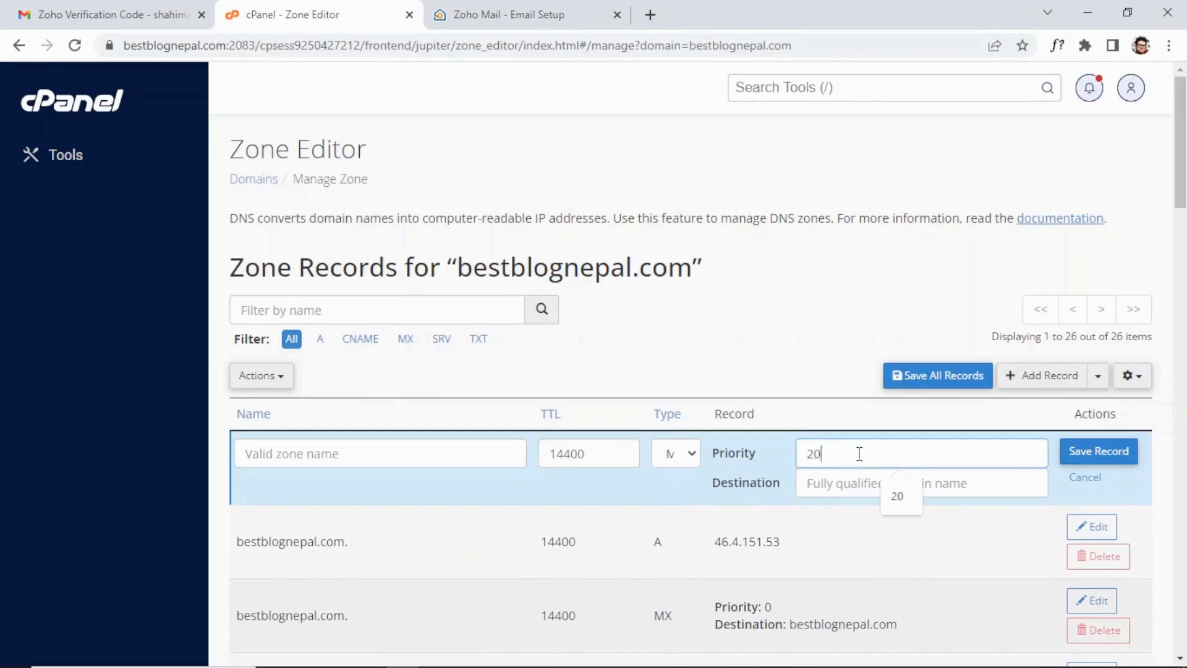
click(852, 484)
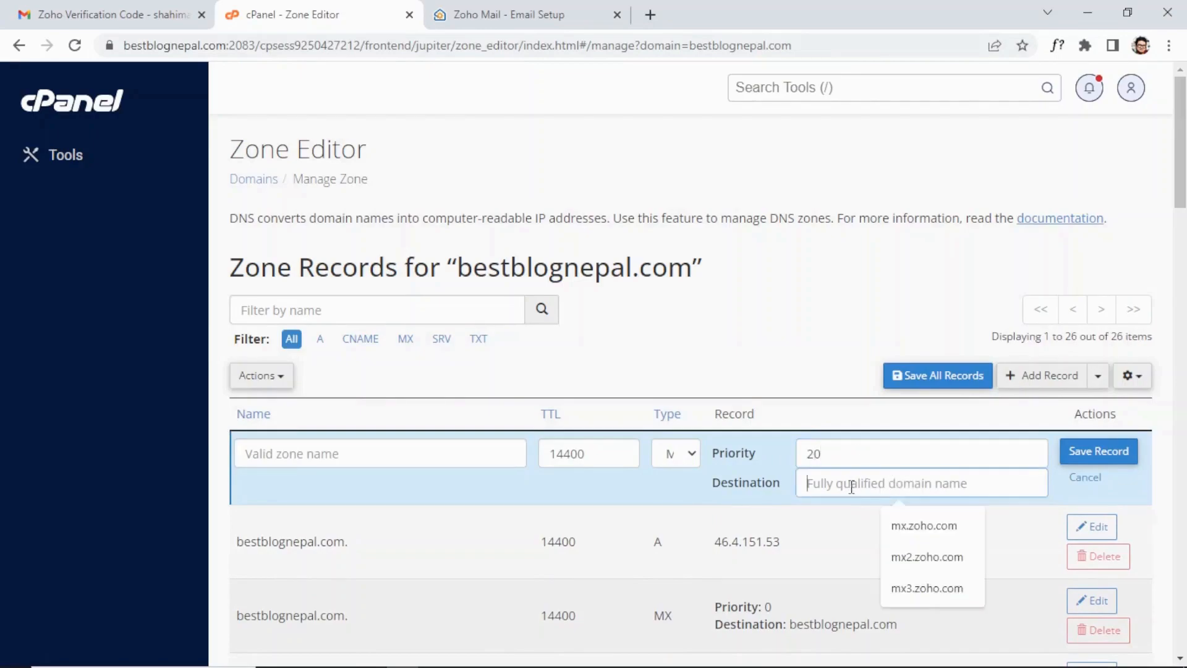
key(ctrl+v)
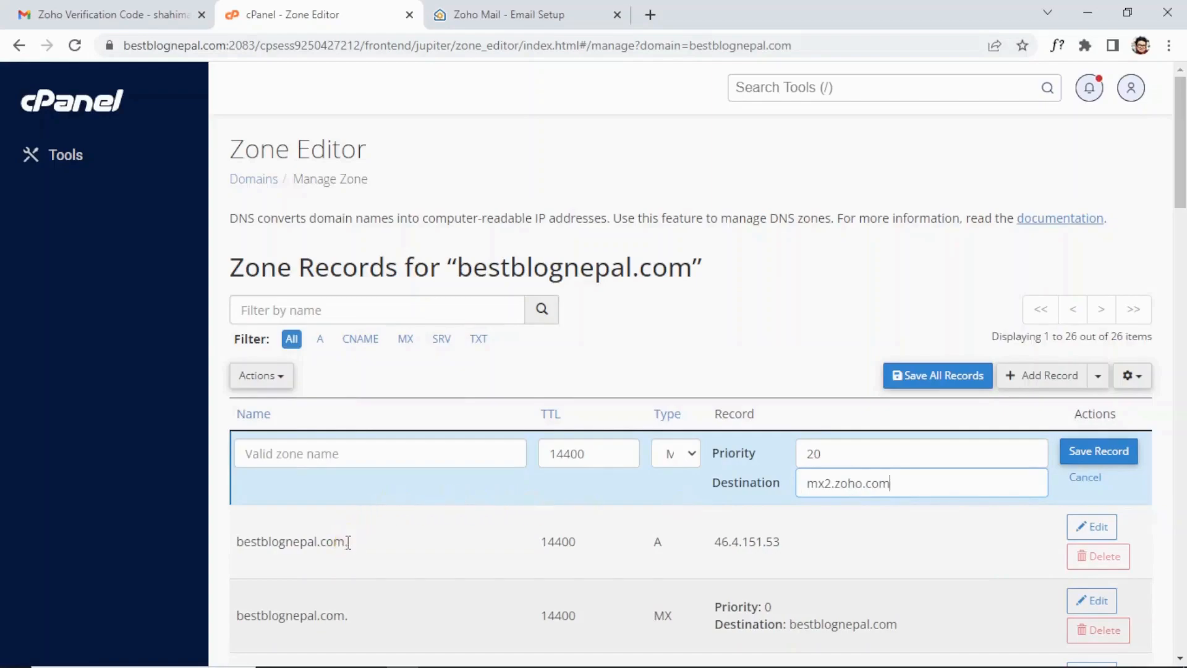
drag(347, 544, 239, 540)
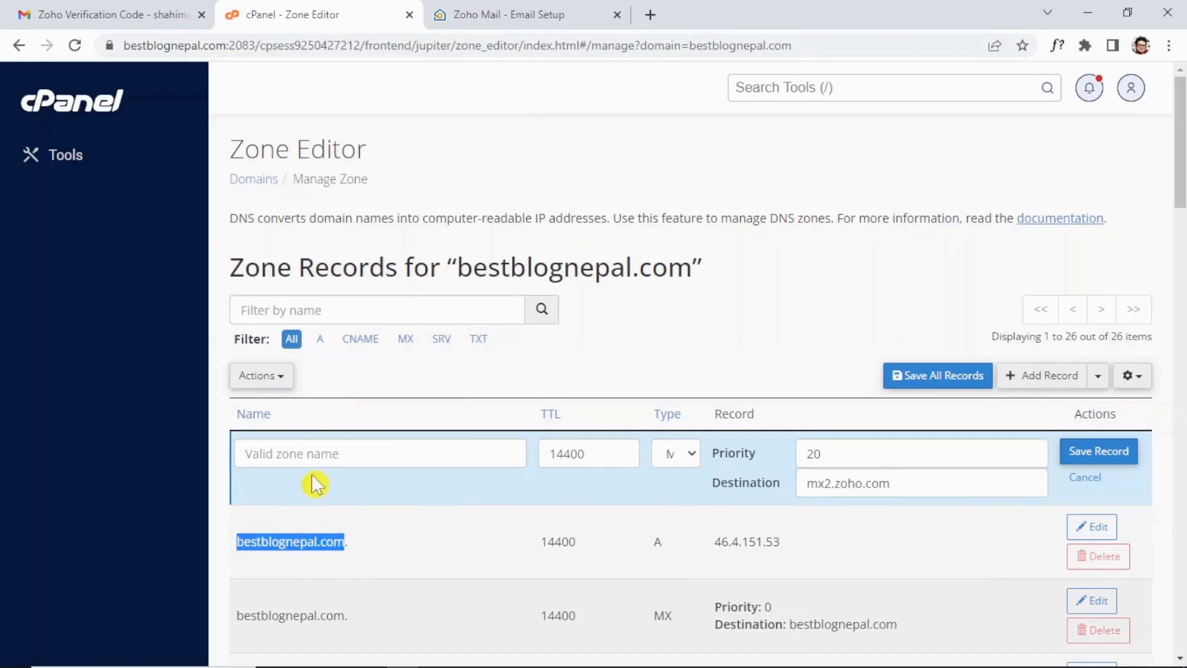
click(325, 455)
key(ctrl+v)
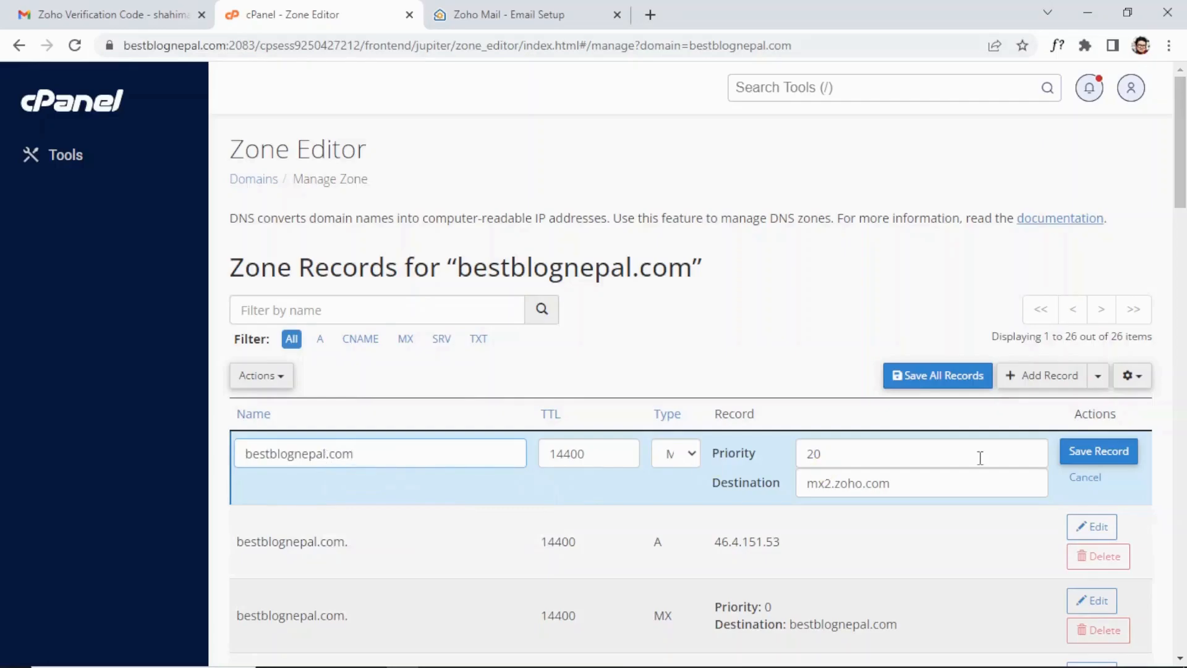
click(1099, 456)
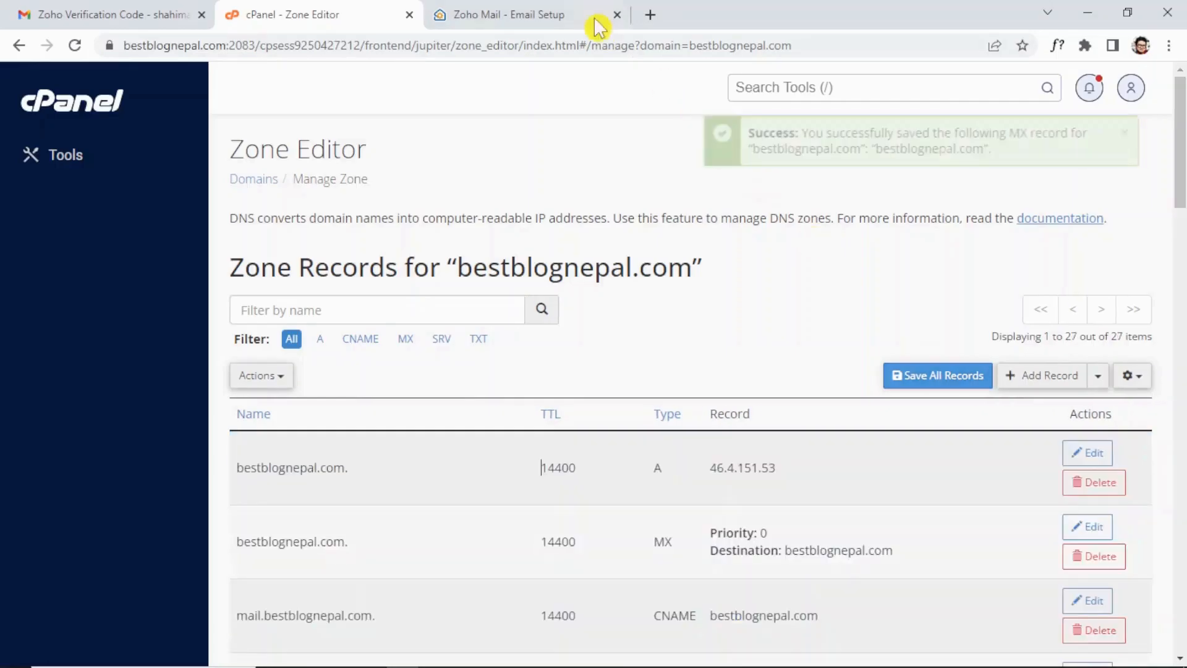
click(547, 12)
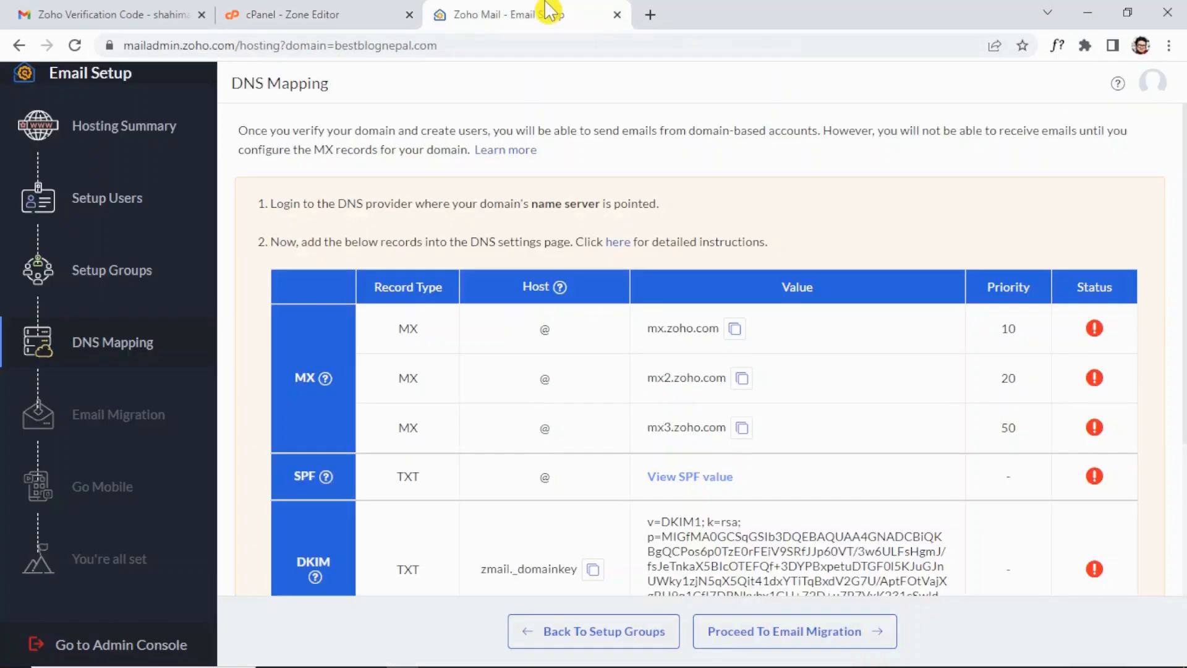
Copy mx3.zoho.com from Zoho and start a third MX record in the Zone Editor.
click(742, 431)
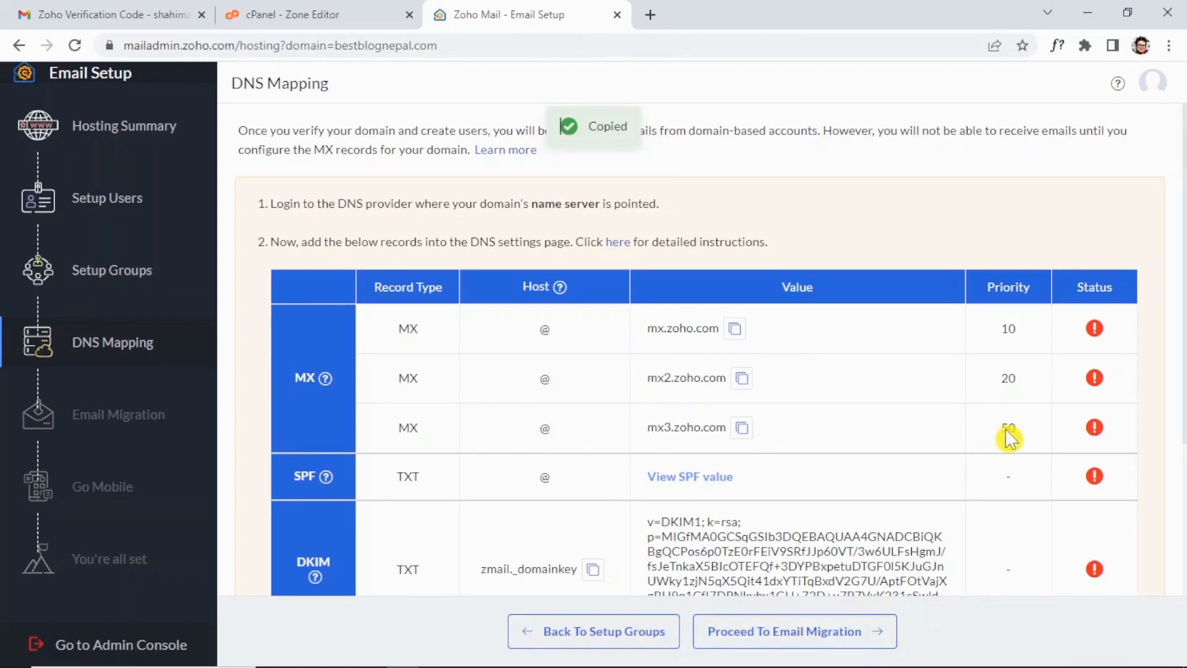
click(318, 14)
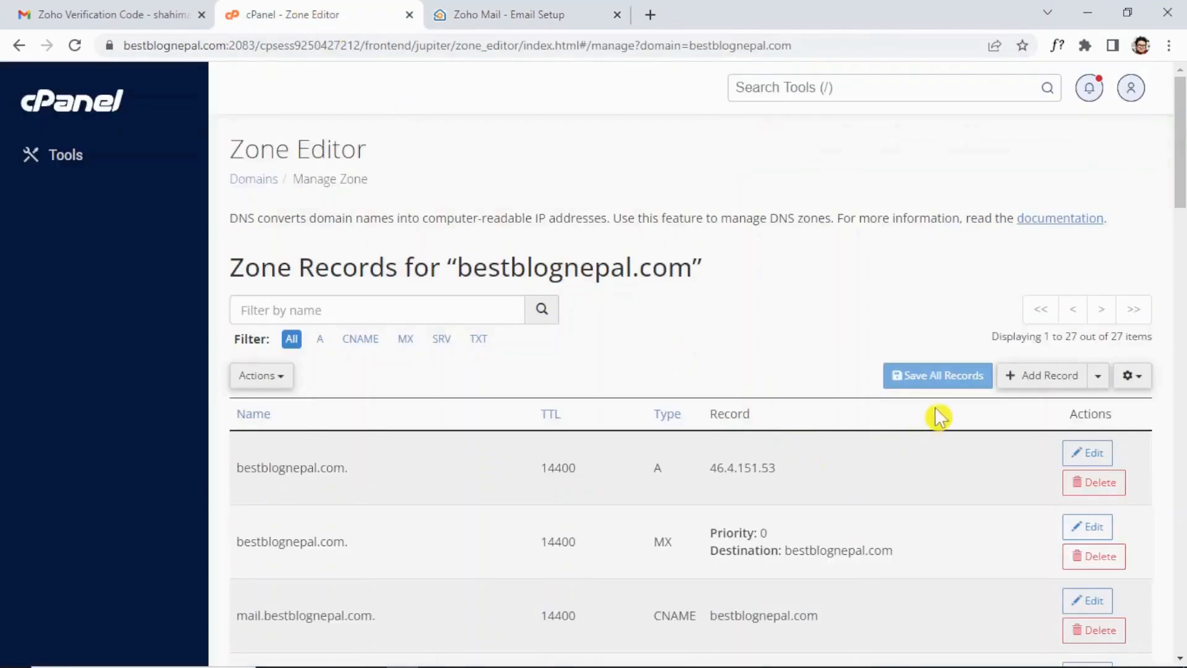
click(1030, 388)
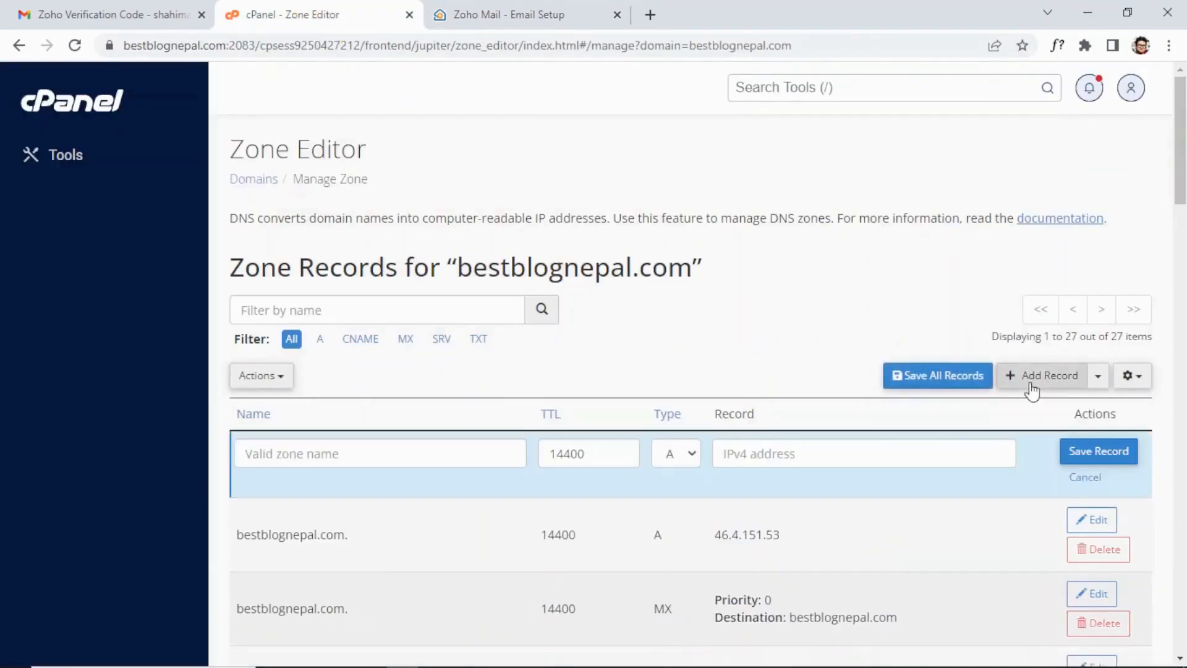
click(685, 460)
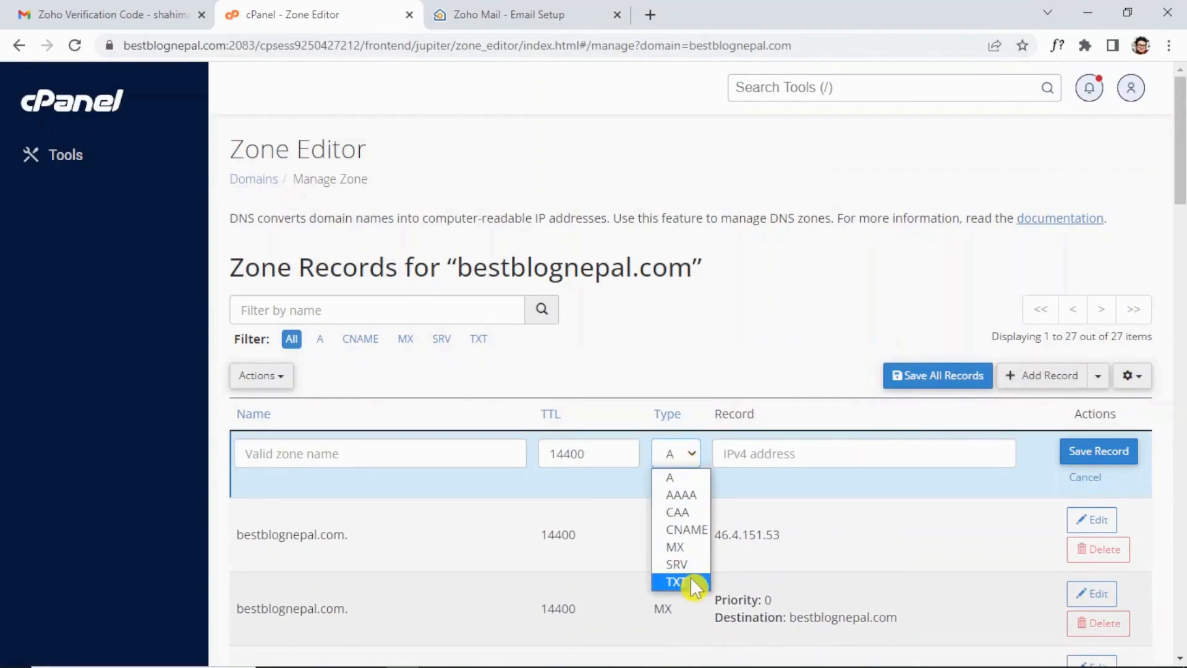
click(685, 548)
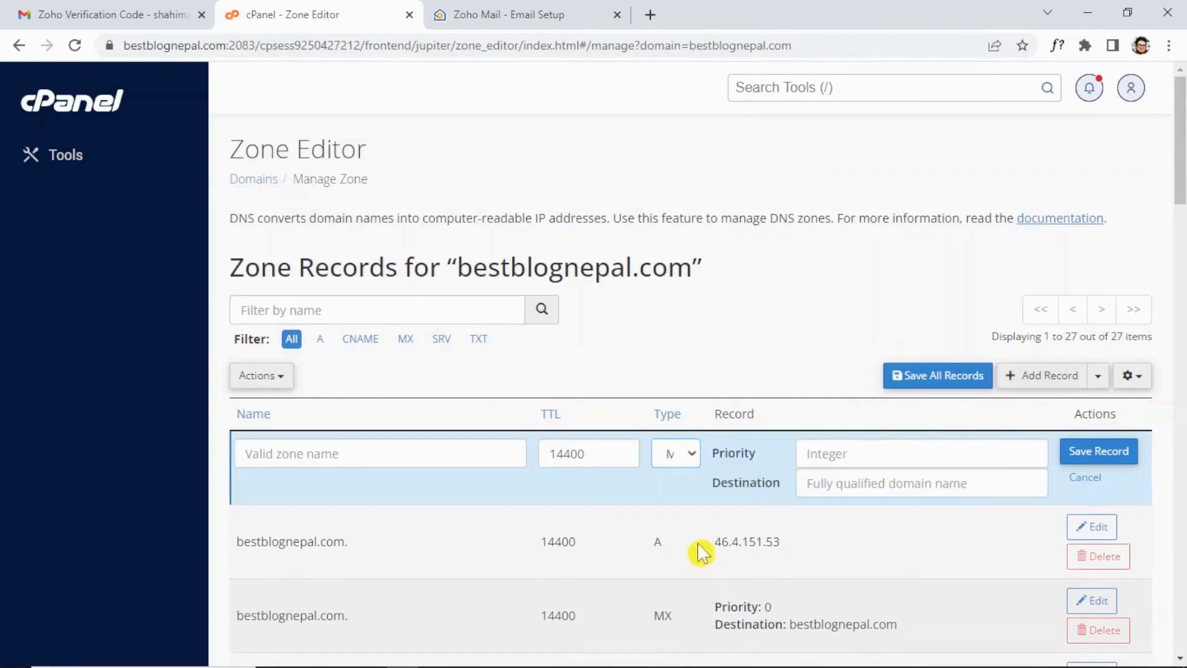
Set priority 50, destination mx3.zoho.com and name bestblognepal.com, then save the record.
click(833, 452)
text(50)
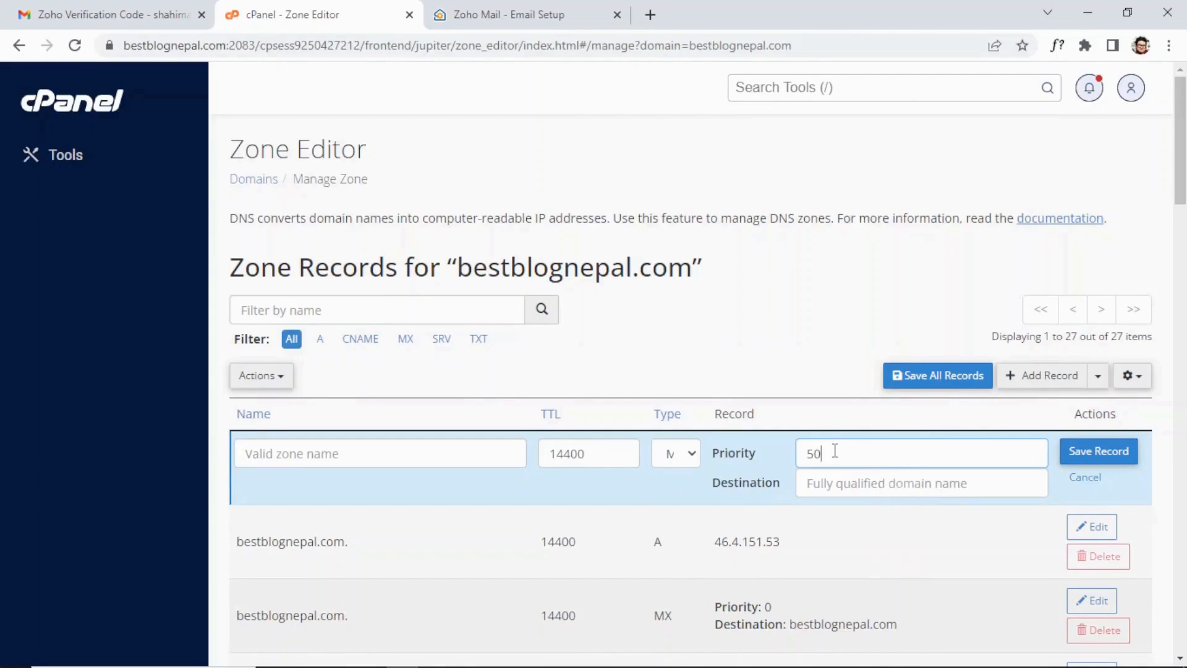
click(815, 480)
key(ctrl+v)
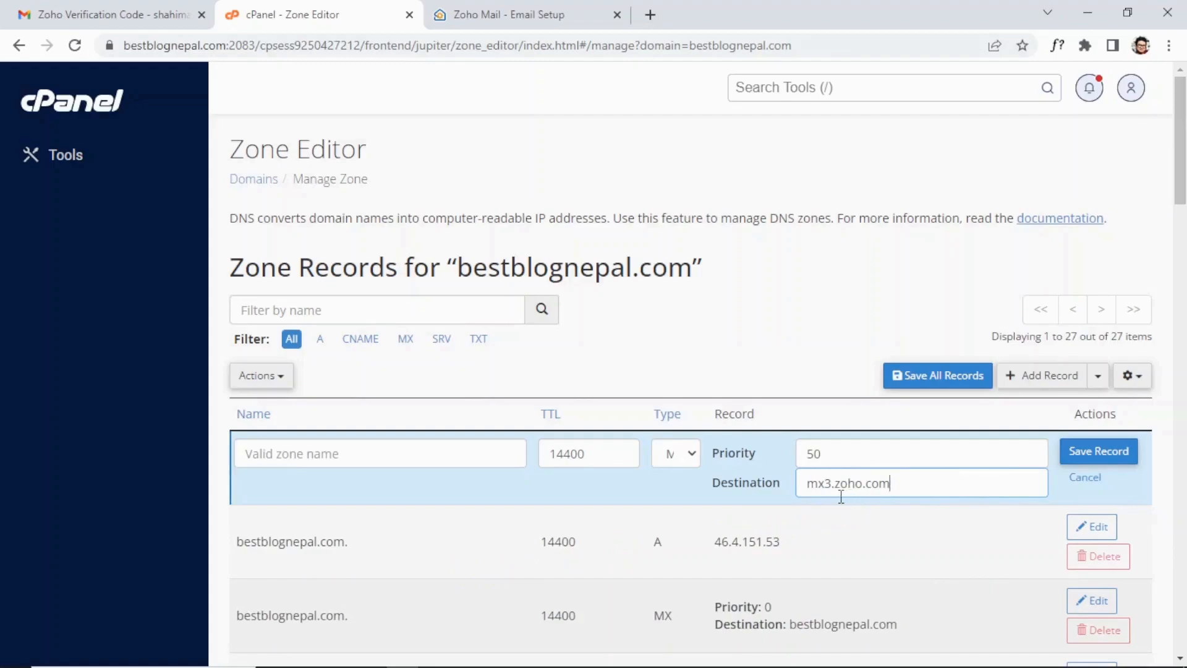
drag(239, 540, 347, 542)
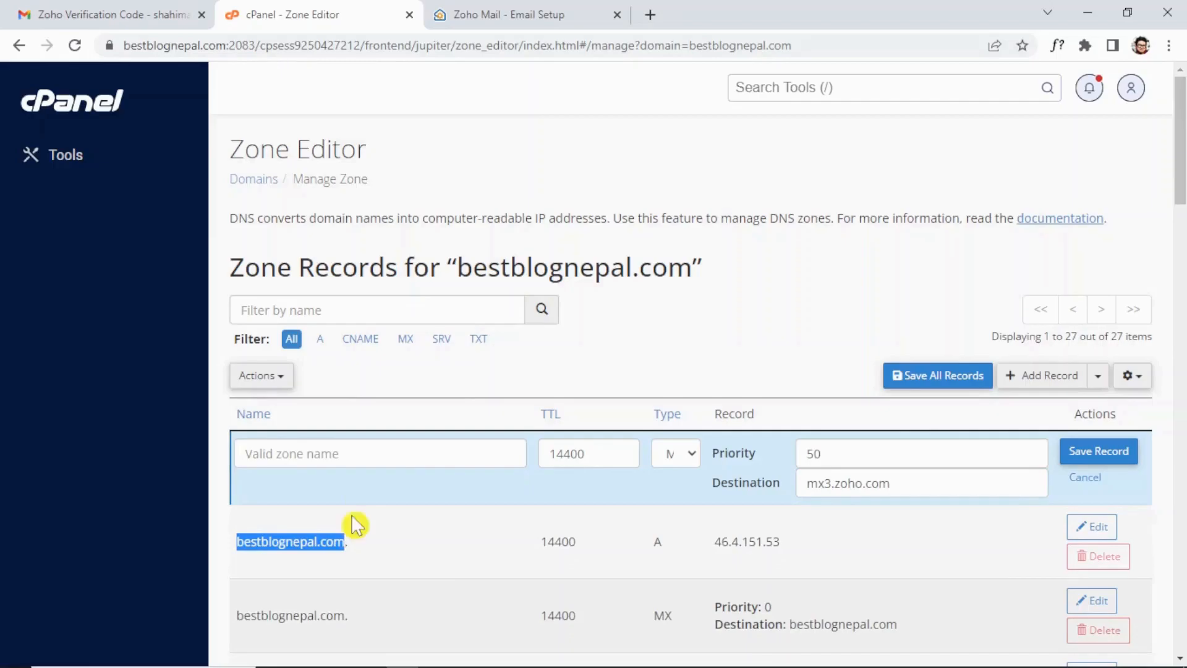
click(366, 454)
key(ctrl+v)
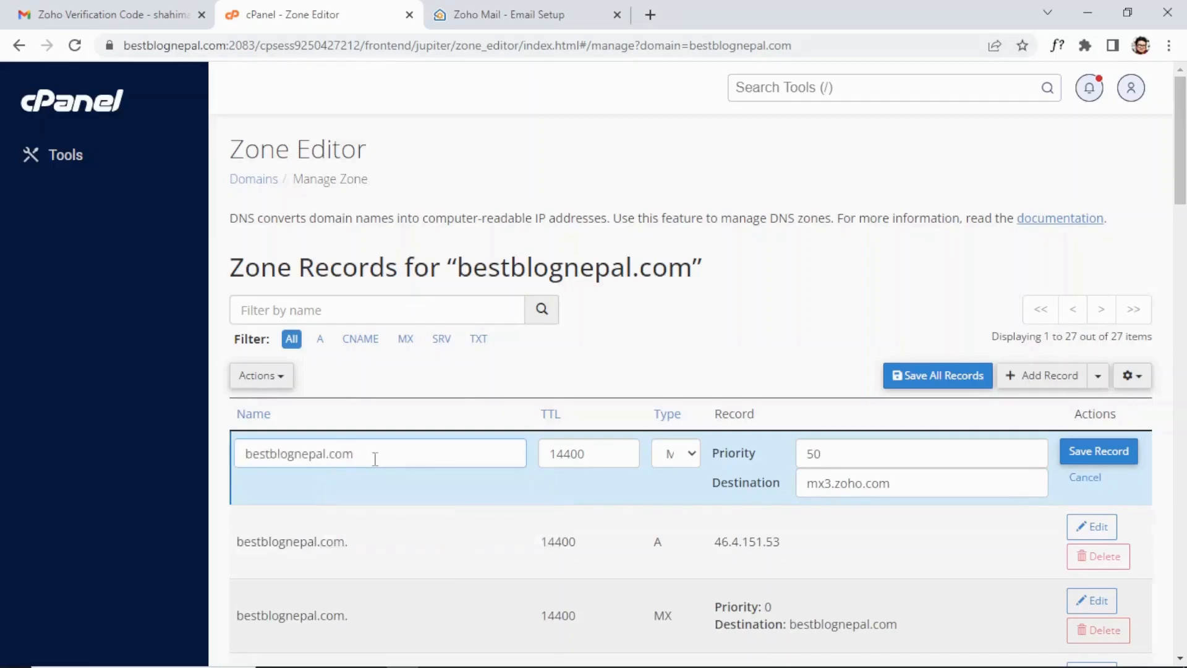
click(1098, 452)
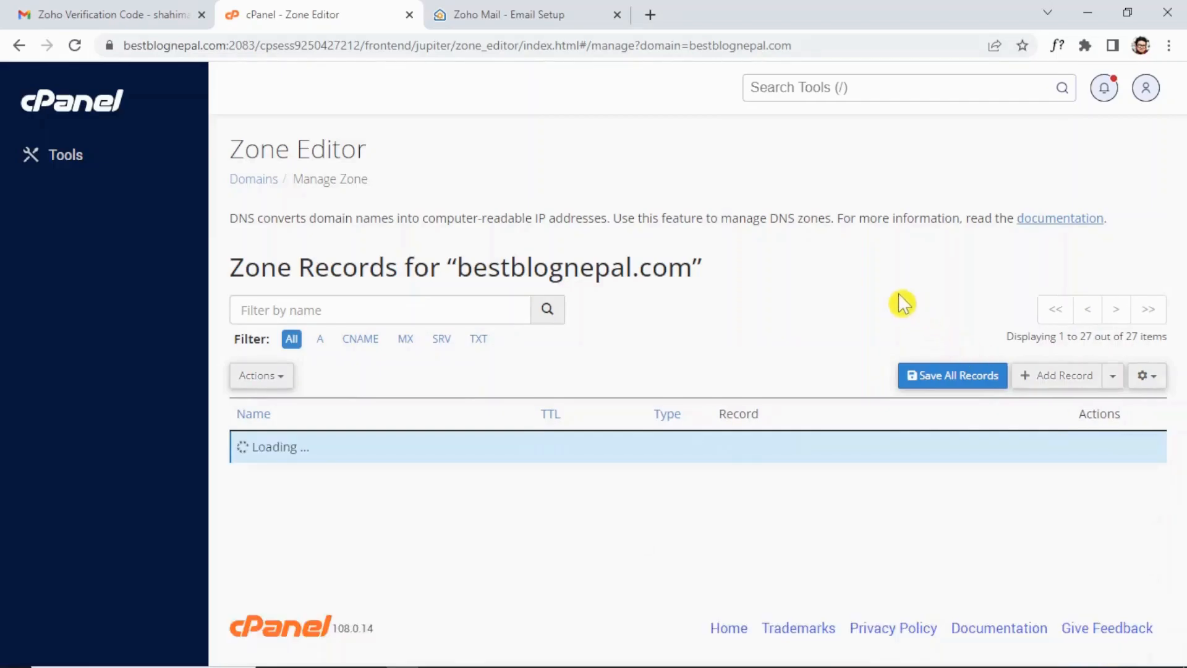
Reveal and copy Zoho's SPF value v=spf1 include:zoho.com ~all, dismissing the existing-SPF warning.
click(521, 12)
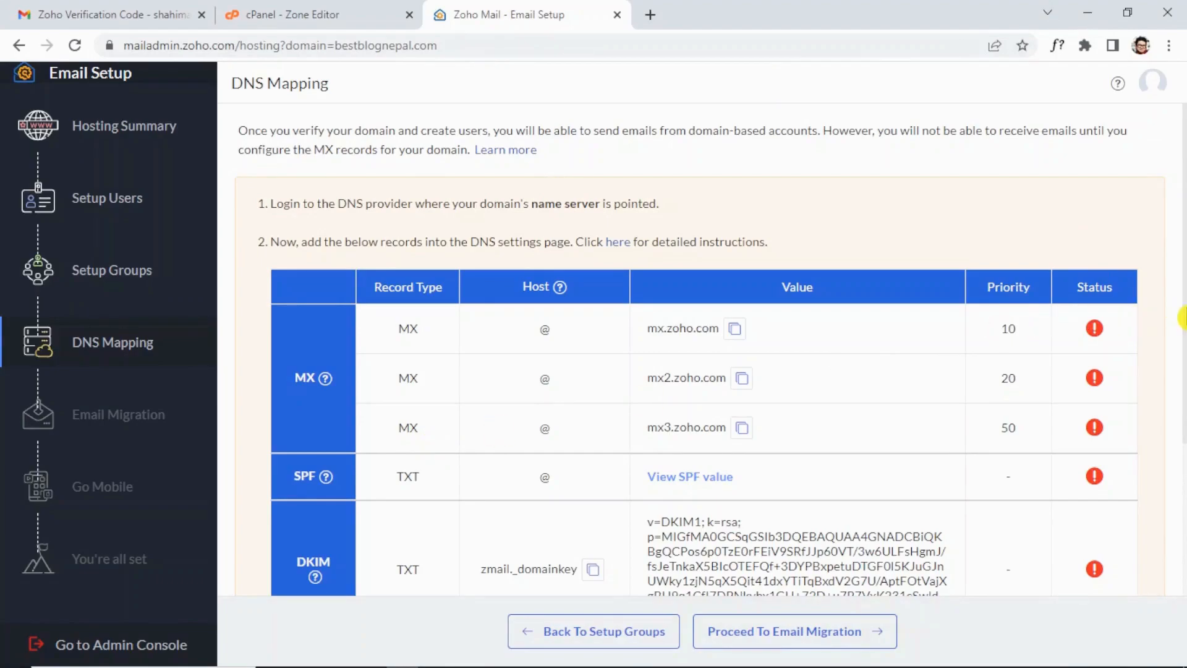
mouse_move(320, 485)
scroll(889, 475, down, 3)
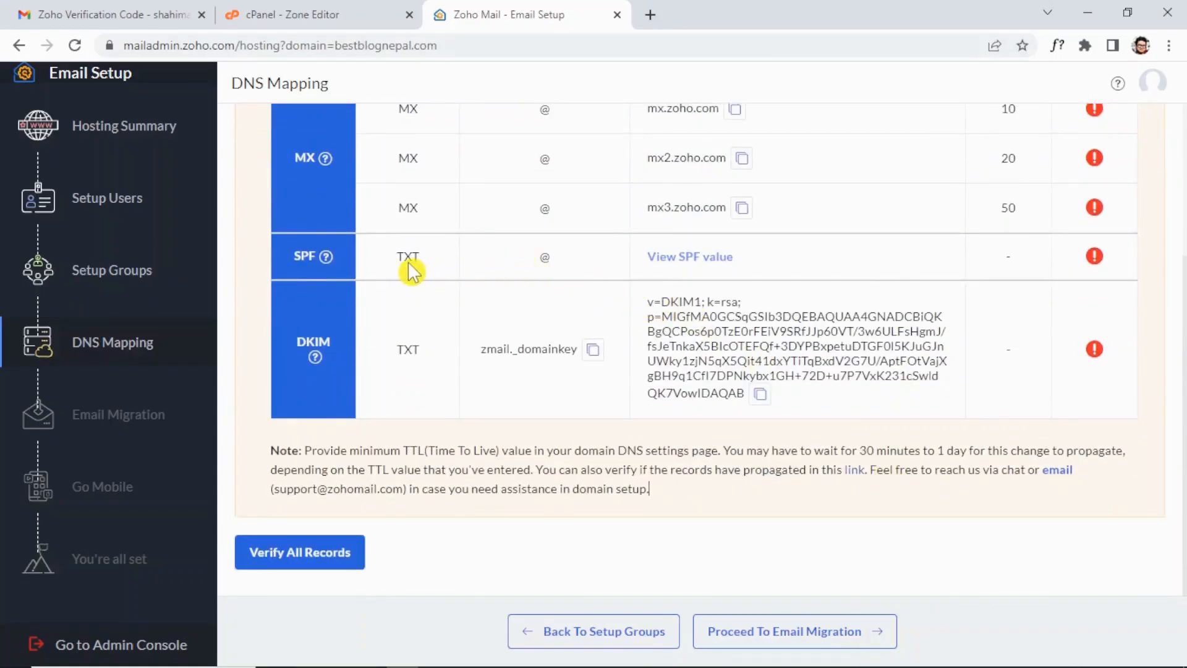
click(679, 267)
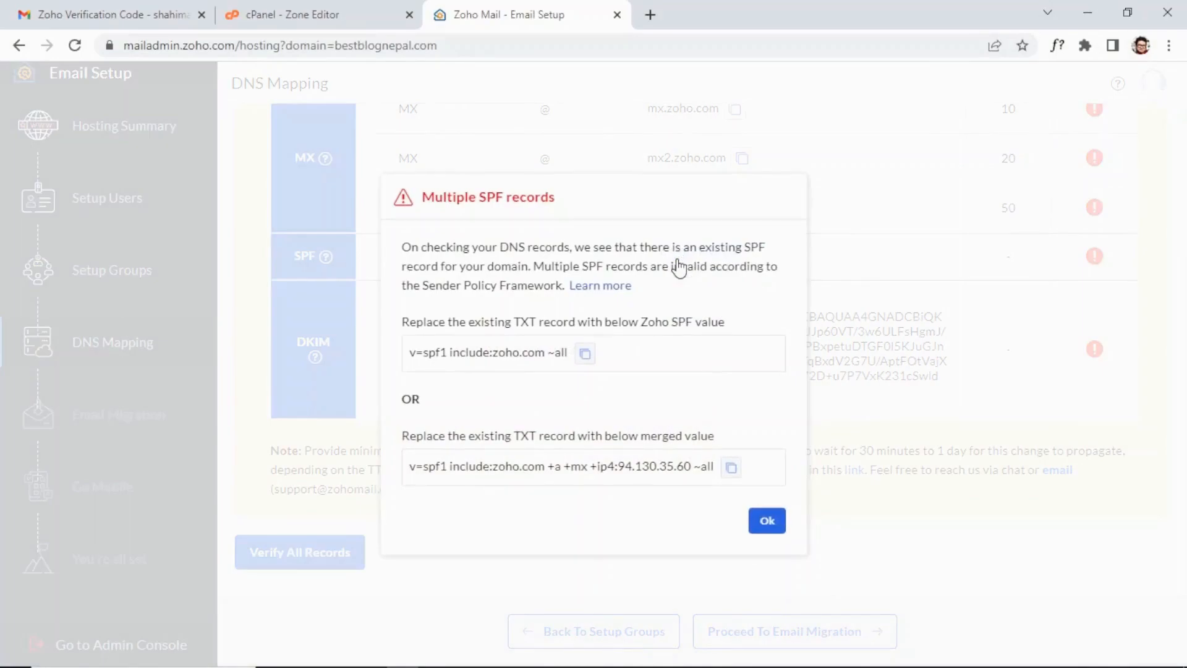
click(586, 356)
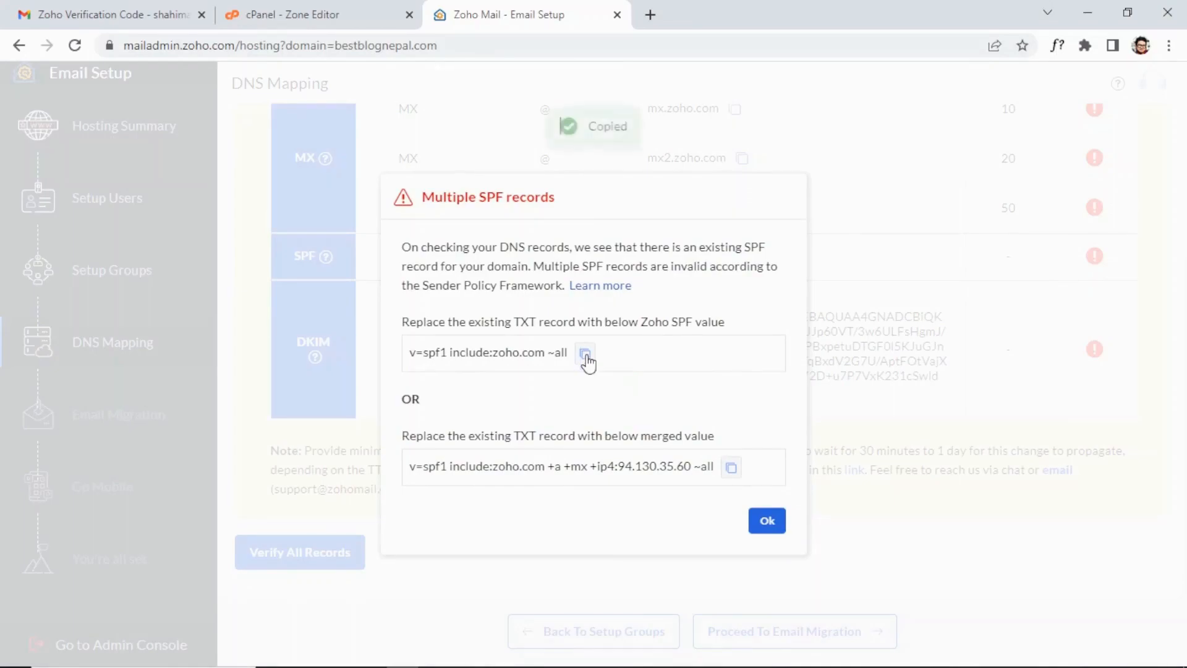
click(764, 524)
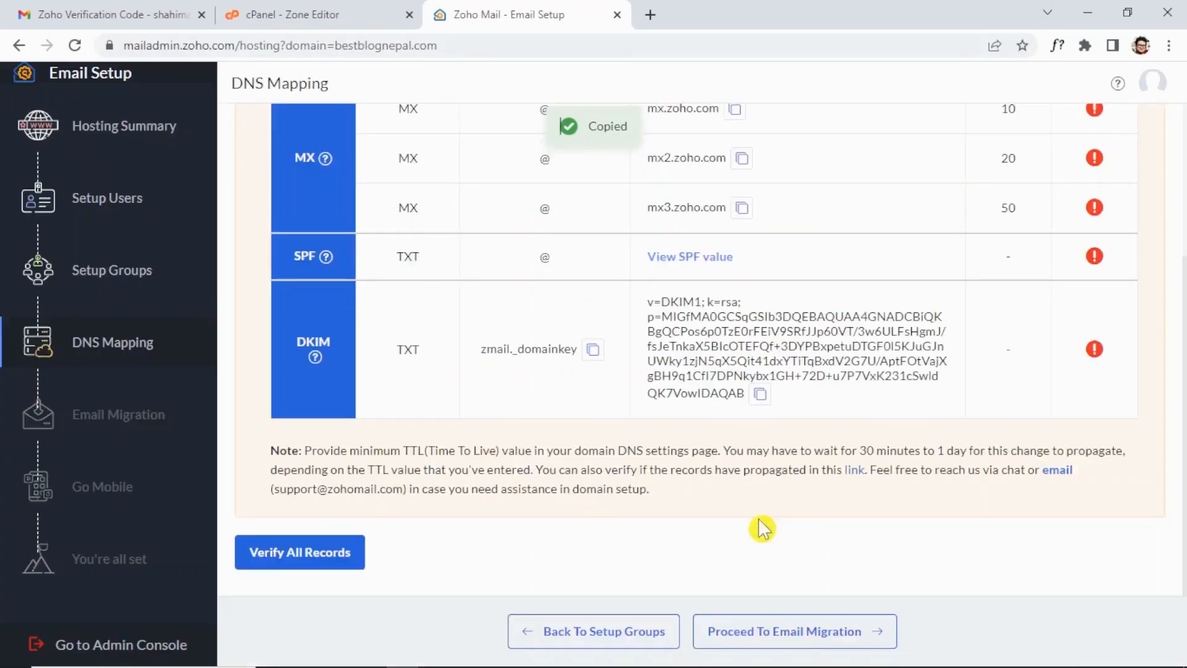
Start a new TXT record in cPanel holding v=spf1 include:zoho.com ~all.
click(354, 11)
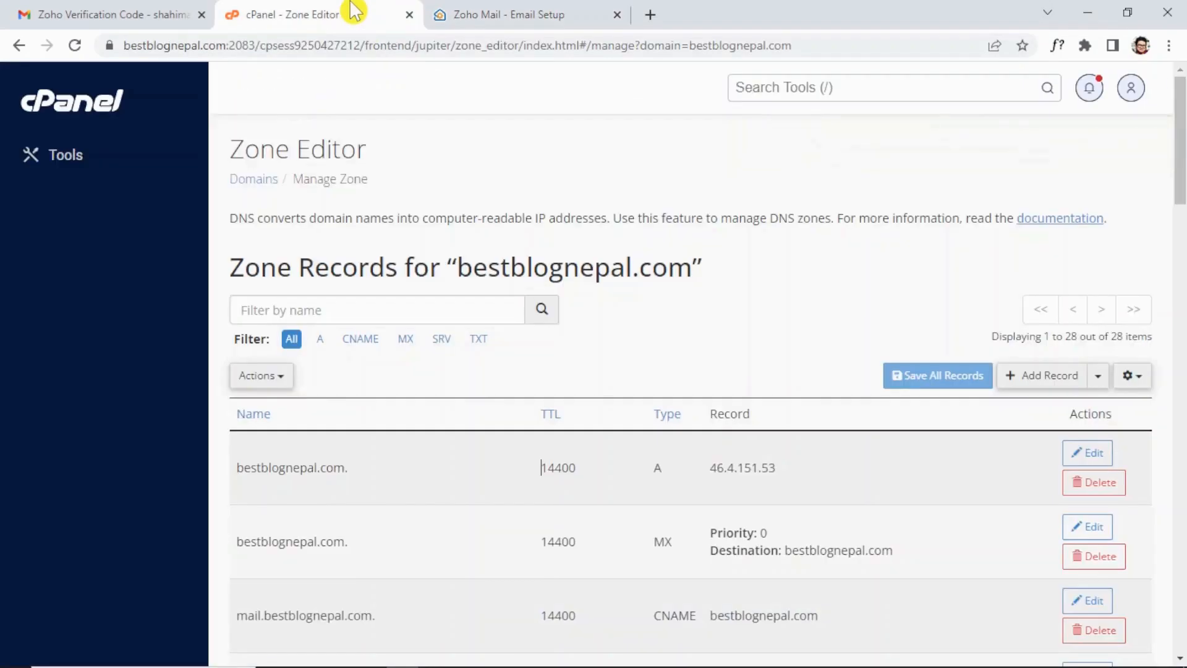
click(1042, 382)
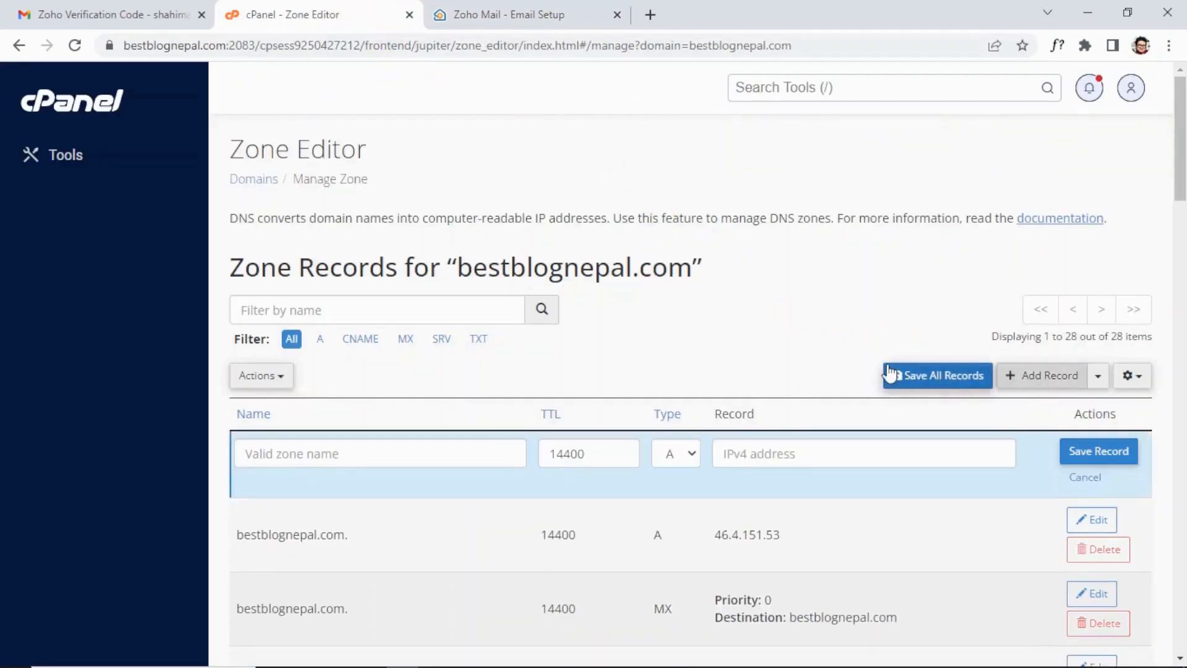
click(677, 455)
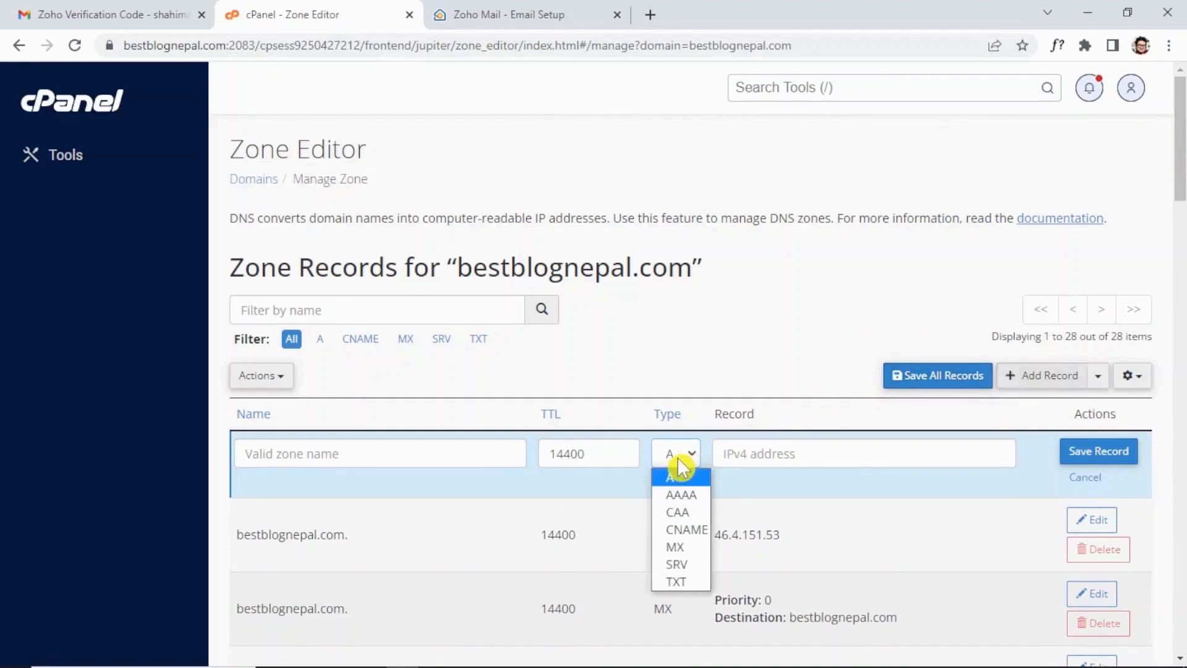
click(686, 580)
click(775, 457)
key(ctrl+v)
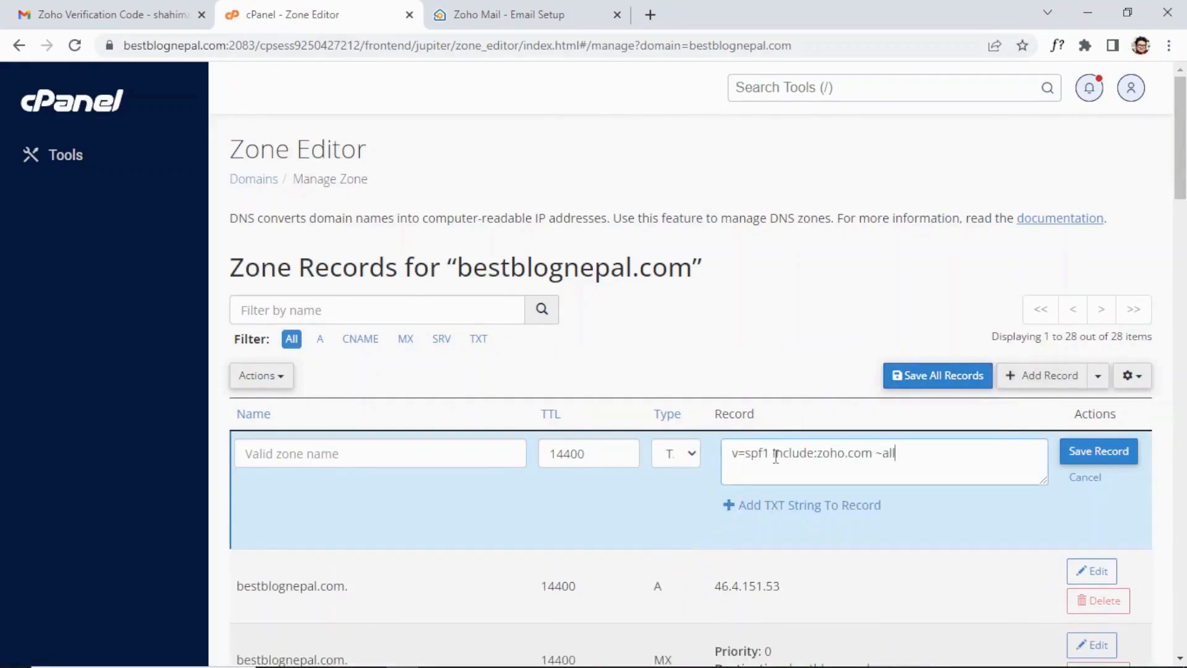
Name the TXT record bestblognepal.com., save it, and go back to Zoho's DNS Mapping page.
double_click(276, 586)
drag(318, 586, 347, 586)
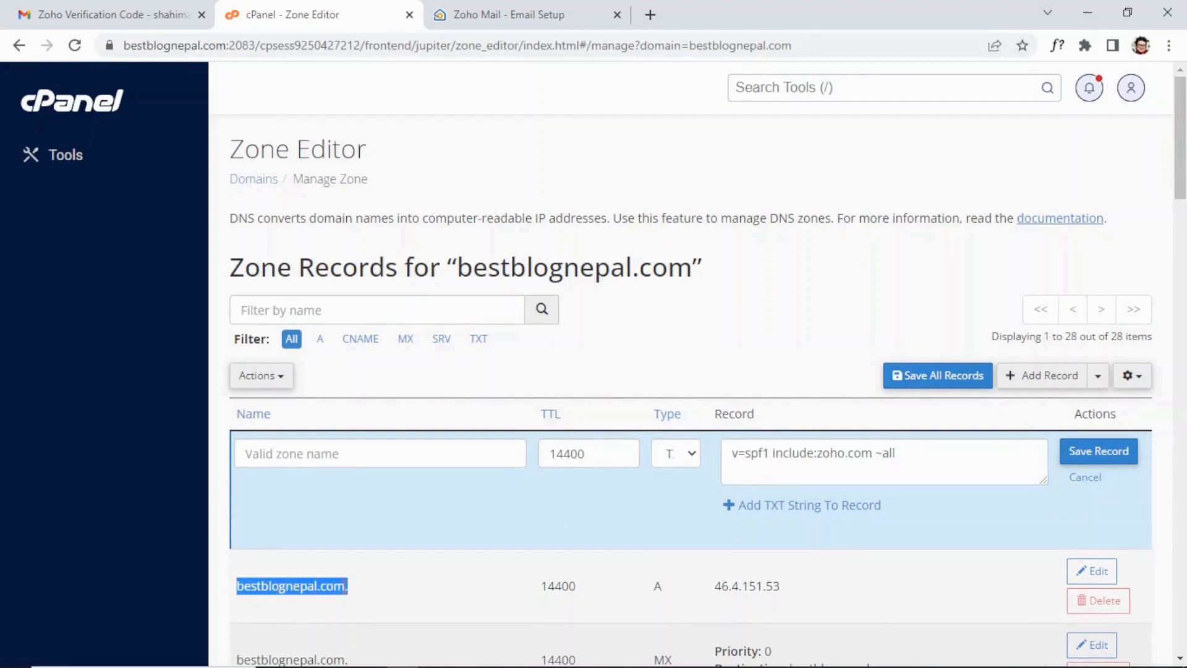
key(ctrl+c)
click(332, 454)
key(ctrl+v)
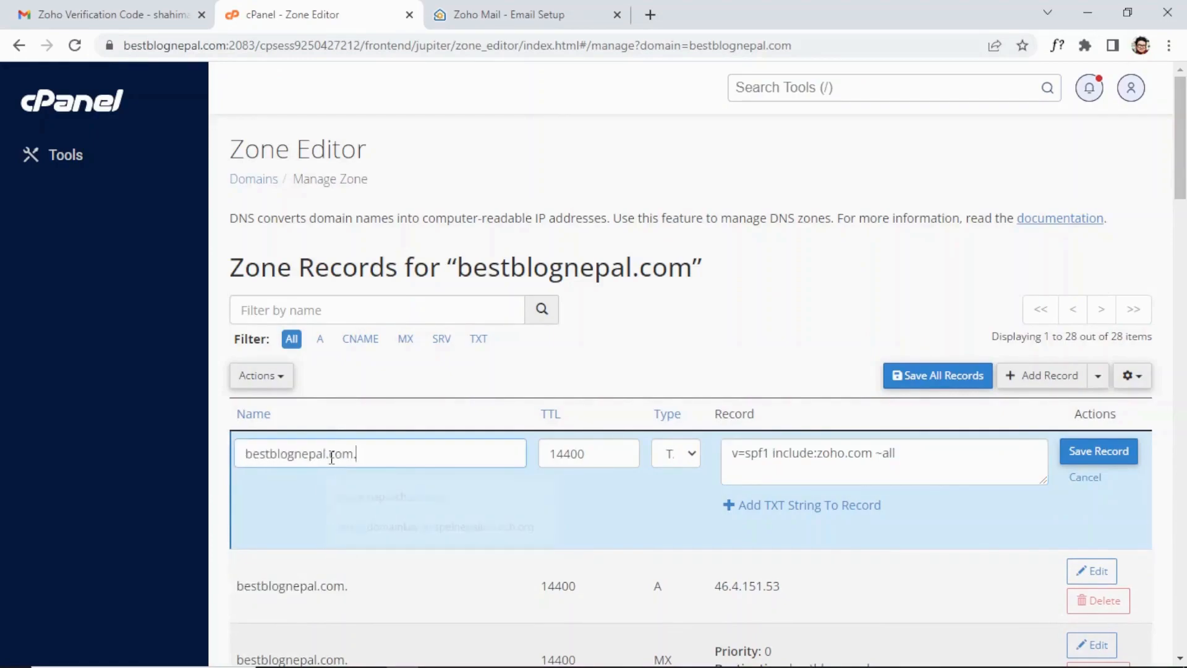
click(1098, 451)
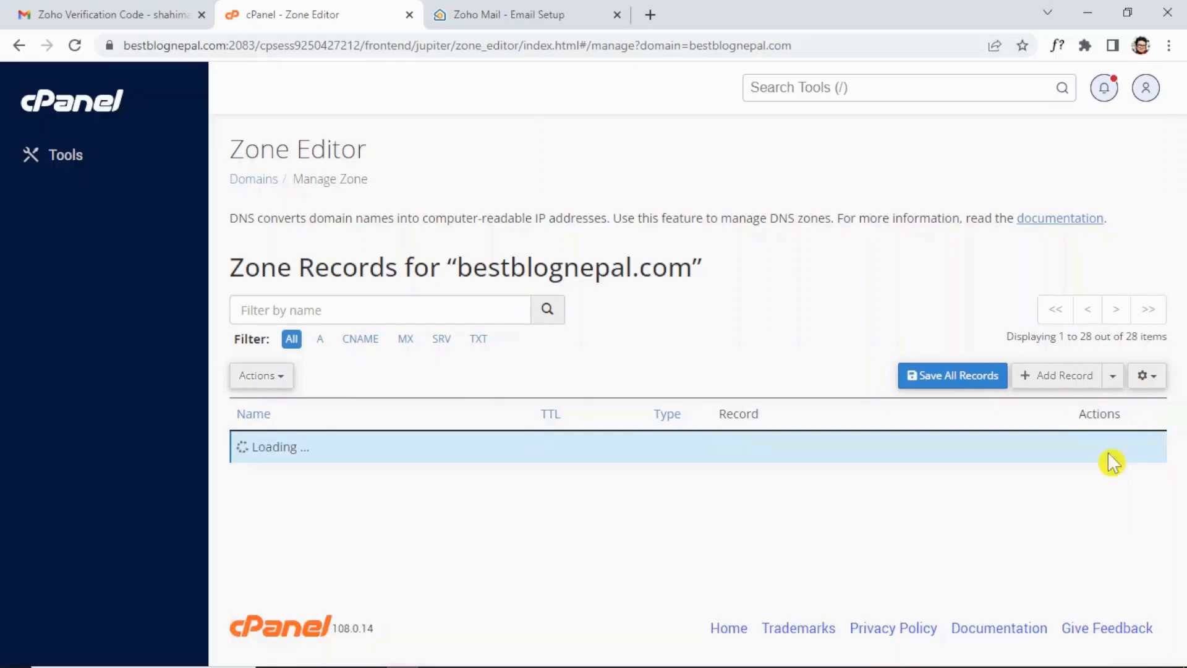
click(544, 15)
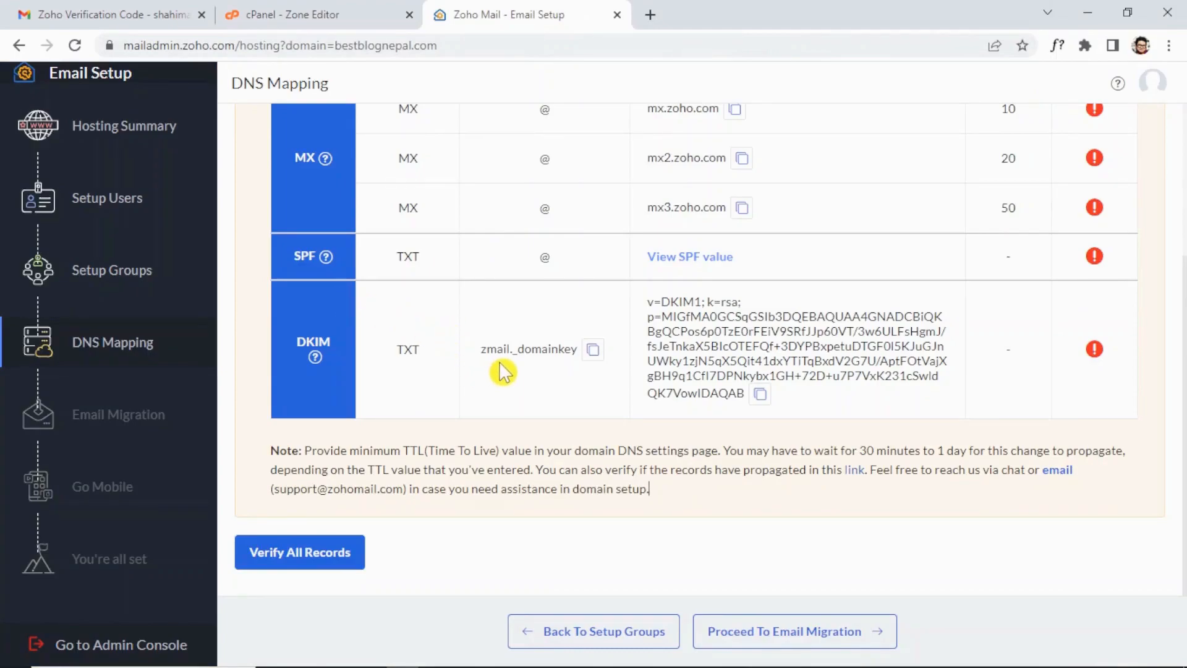
Copy the DKIM host zmail._domainkey and start a cPanel TXT record with that name.
click(595, 364)
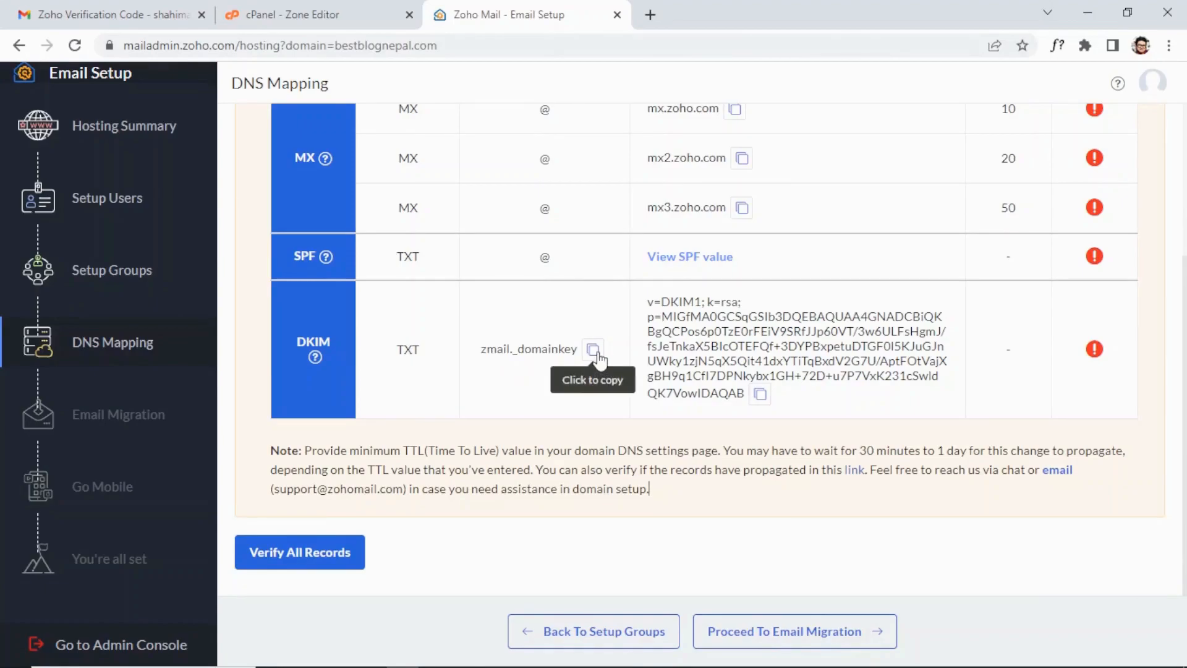
click(595, 354)
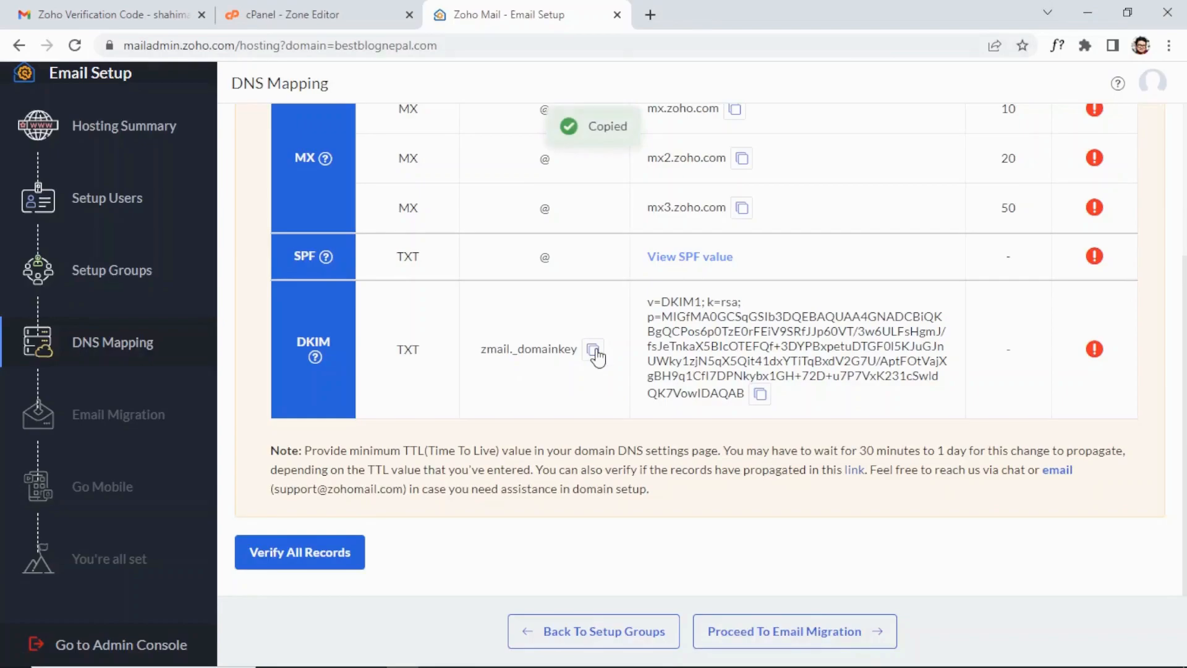
click(368, 11)
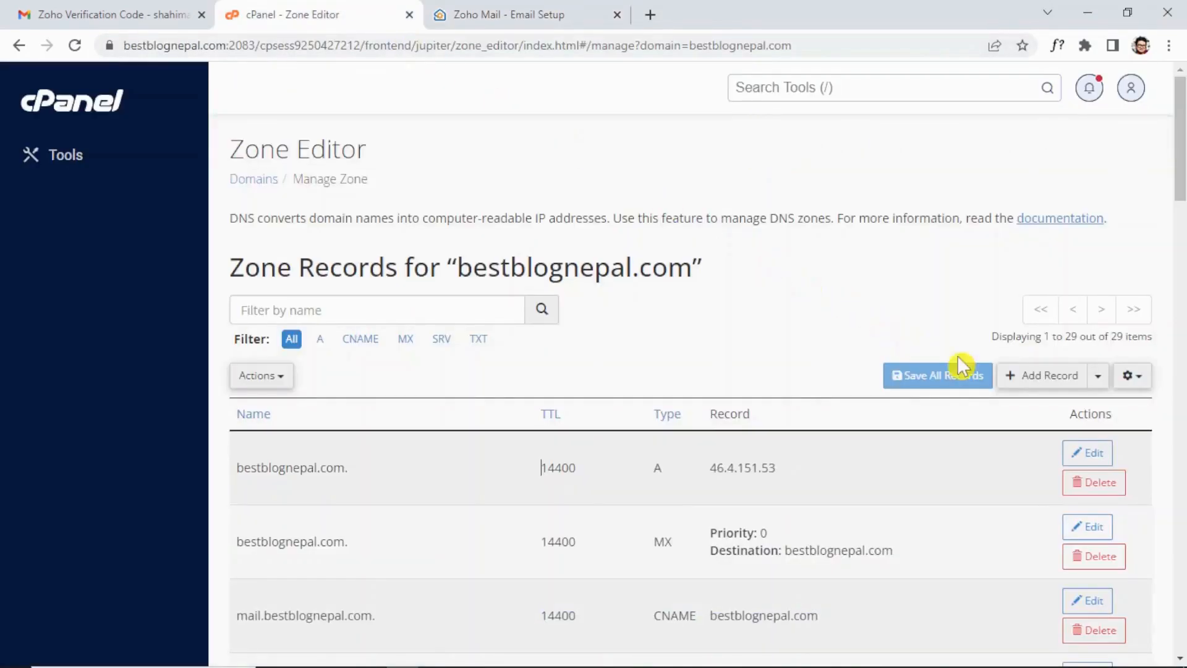
click(1059, 380)
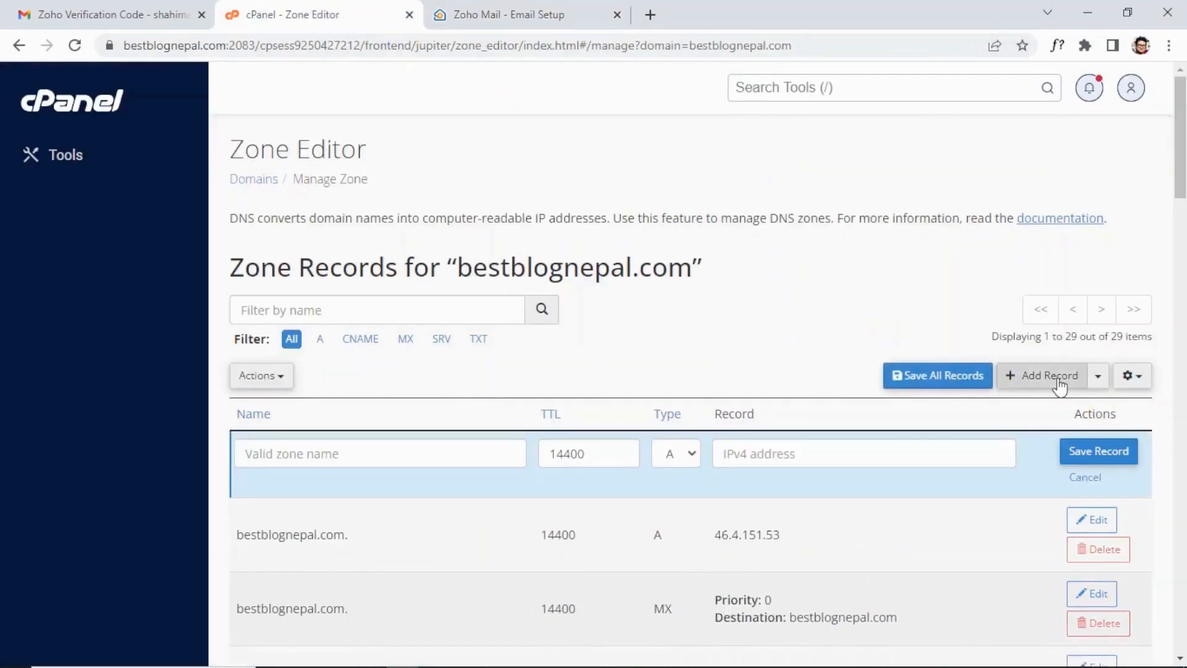
click(674, 455)
click(683, 581)
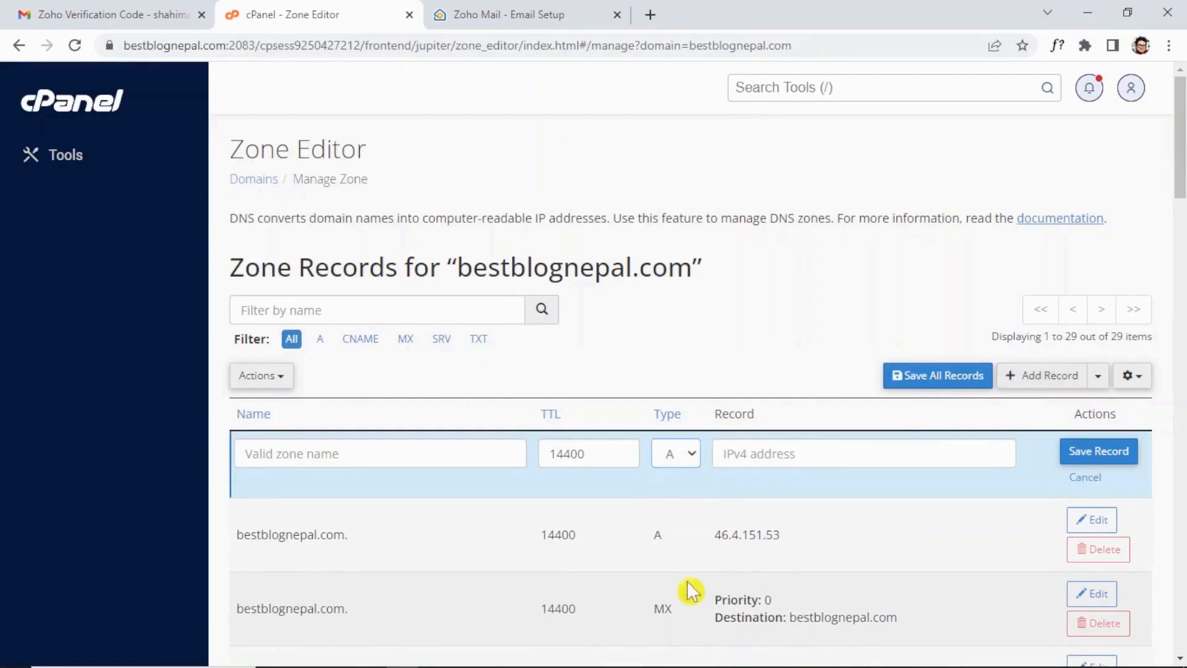
click(377, 447)
key(ctrl+v)
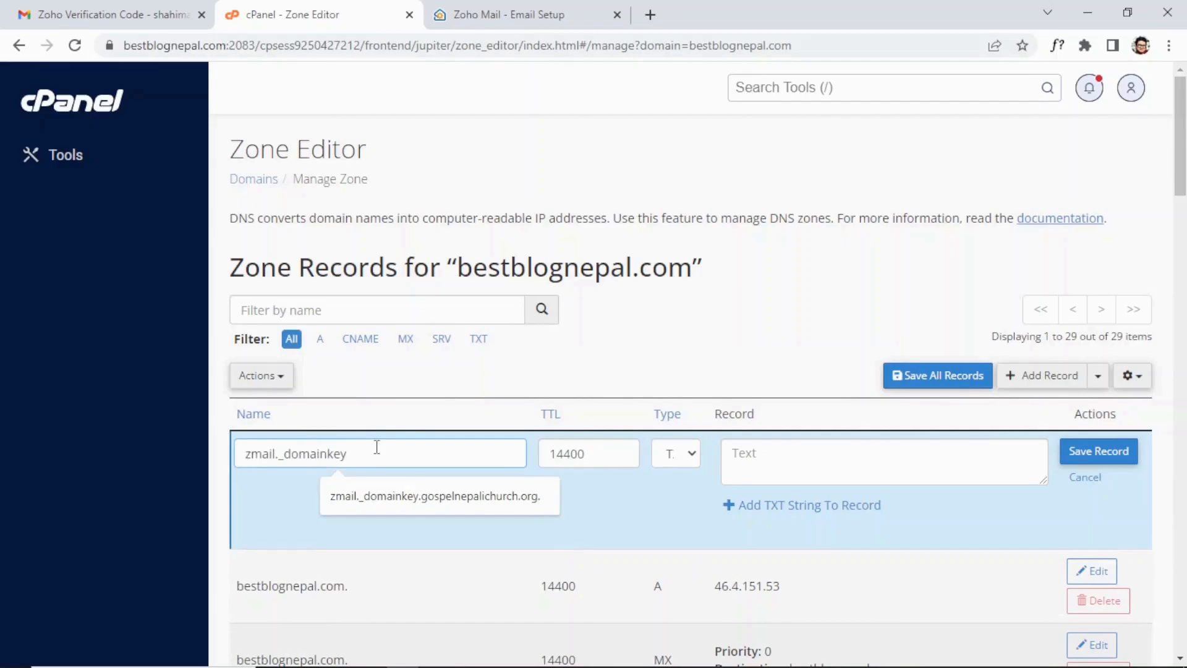
Copy Zoho's DKIM key, paste it as the TXT record's value, and save the record.
click(574, 20)
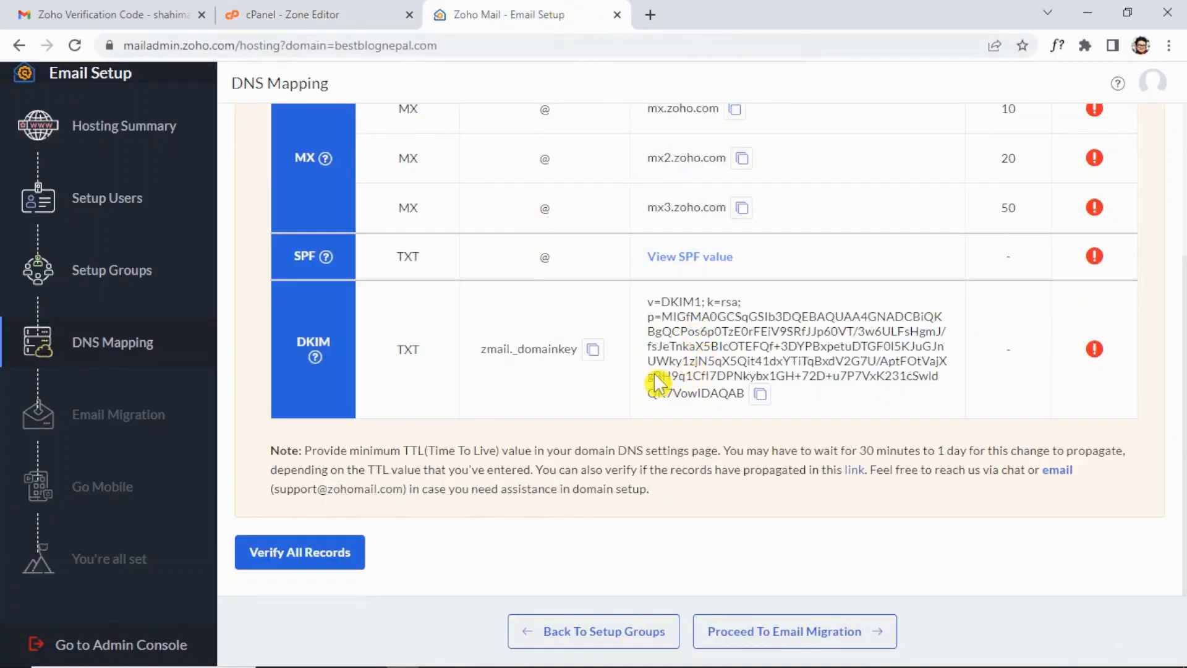
click(760, 396)
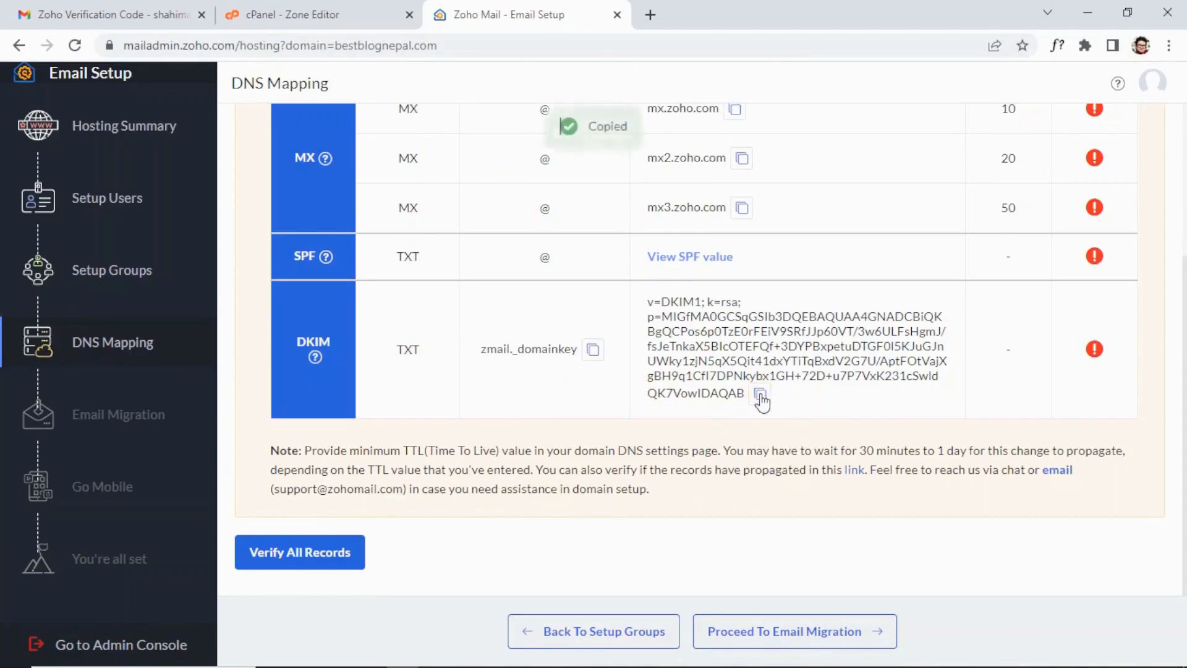
click(296, 13)
click(776, 469)
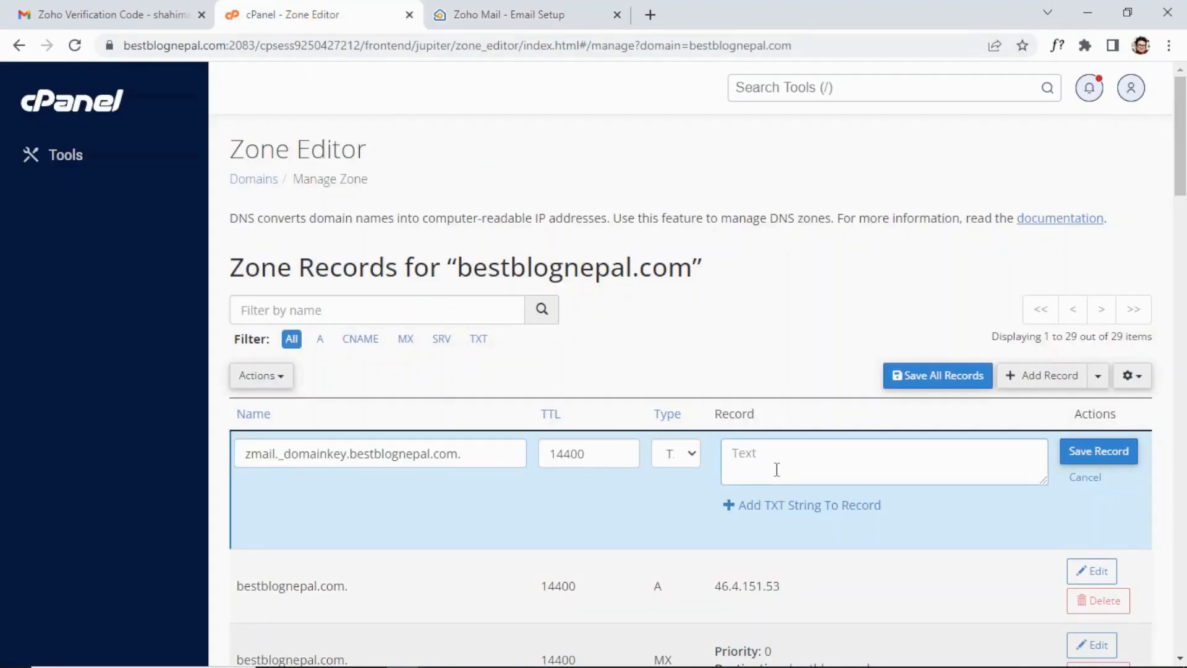
key(ctrl+v)
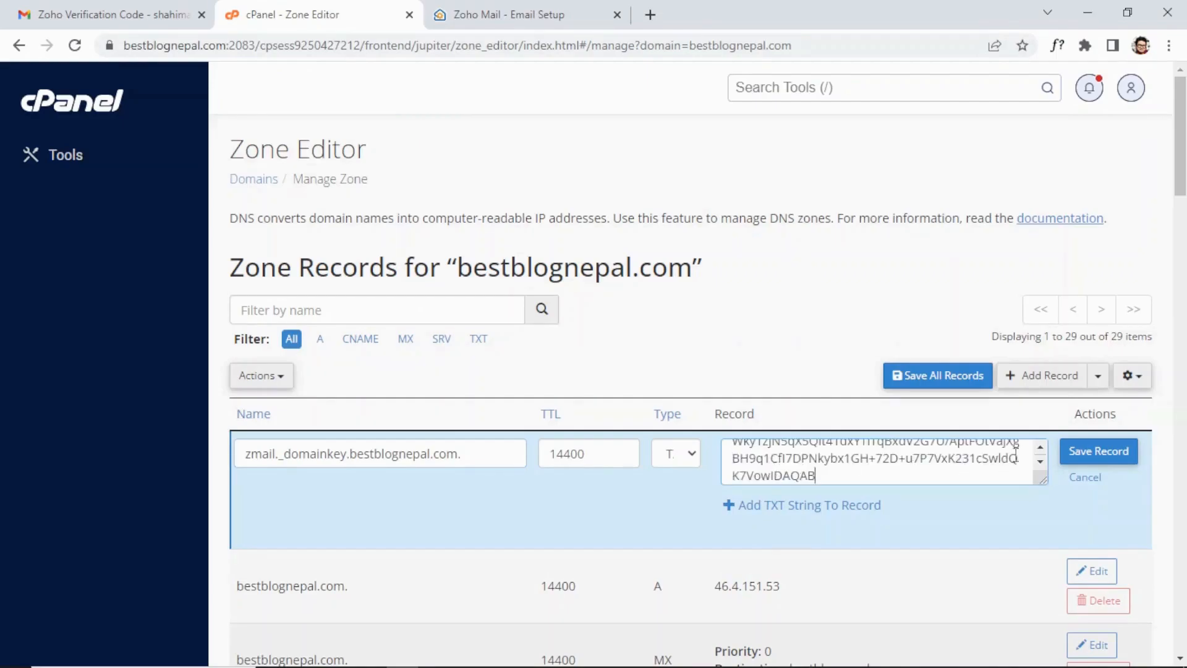
click(1094, 453)
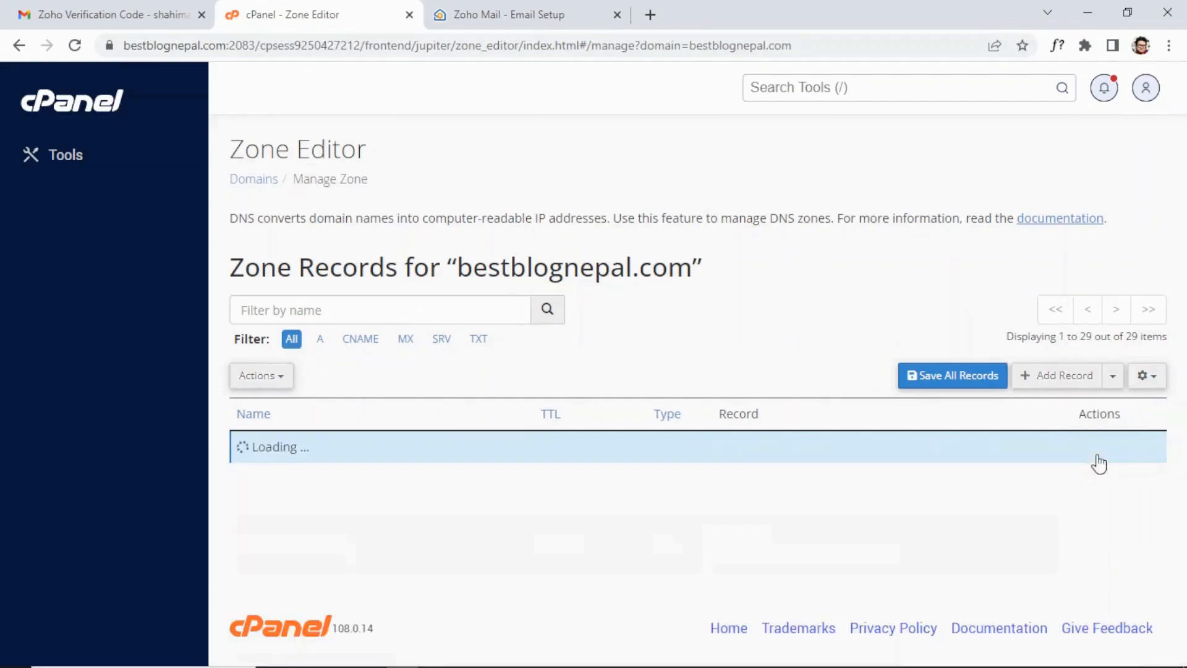
scroll(900, 491, down, 10)
scroll(900, 491, down, 5)
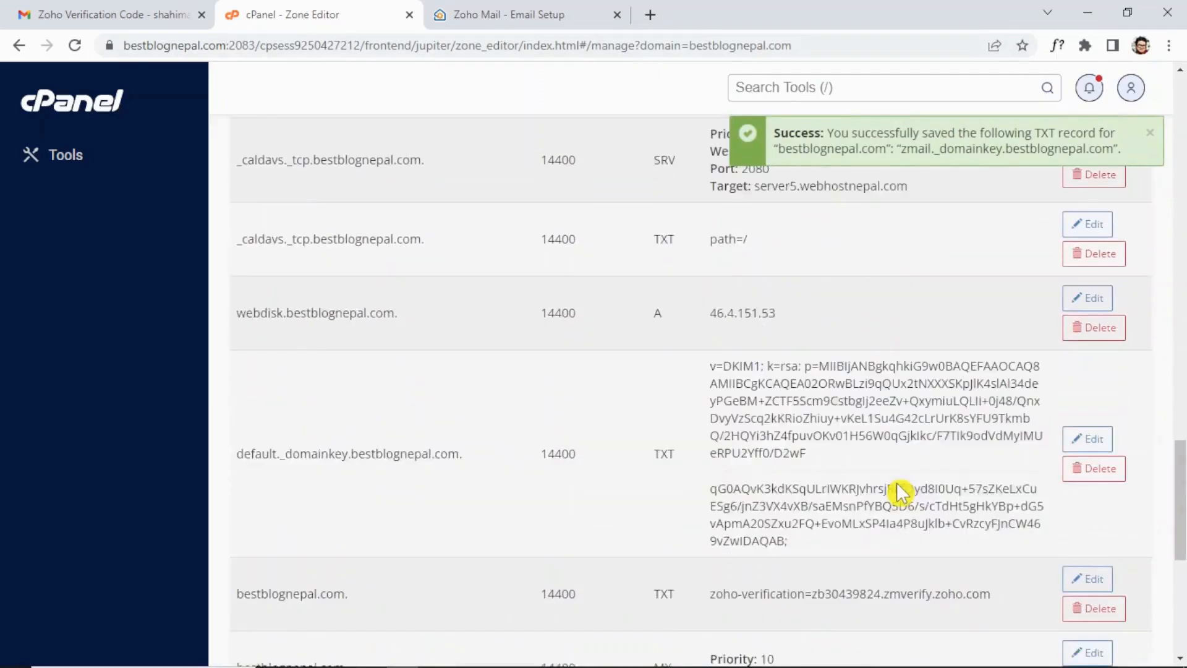
scroll(900, 492, up, 10)
Verify all records on Zoho's DNS Mapping page, confirming DKIM, and close the propagation notice.
click(491, 10)
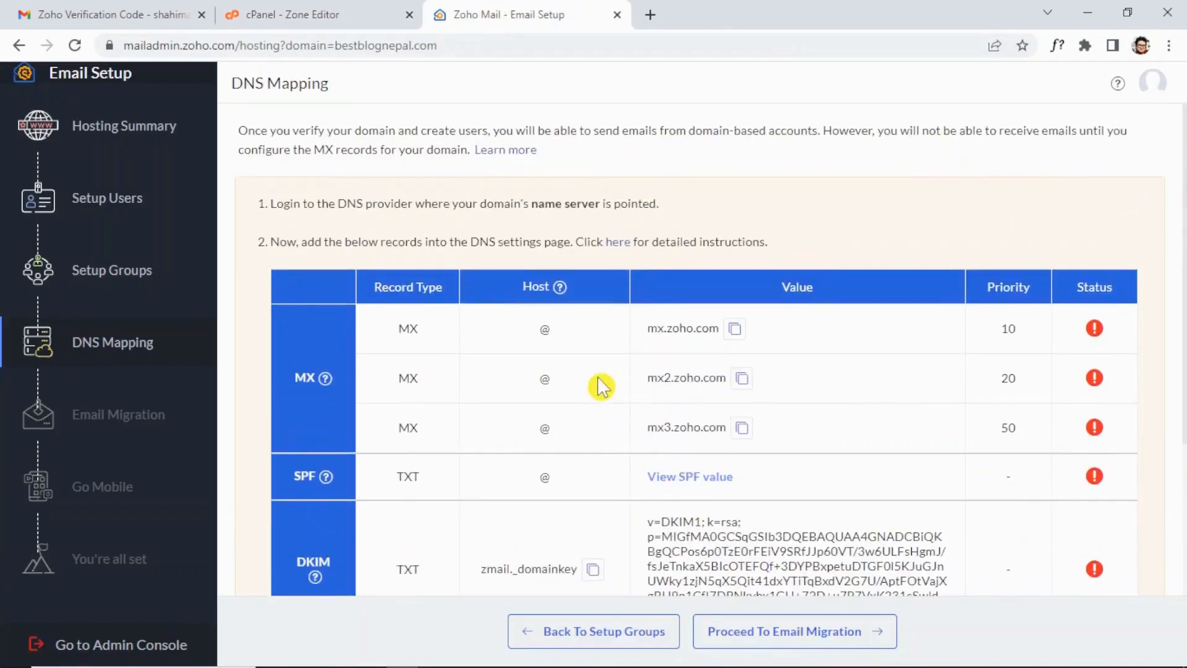
scroll(599, 387, down, 3)
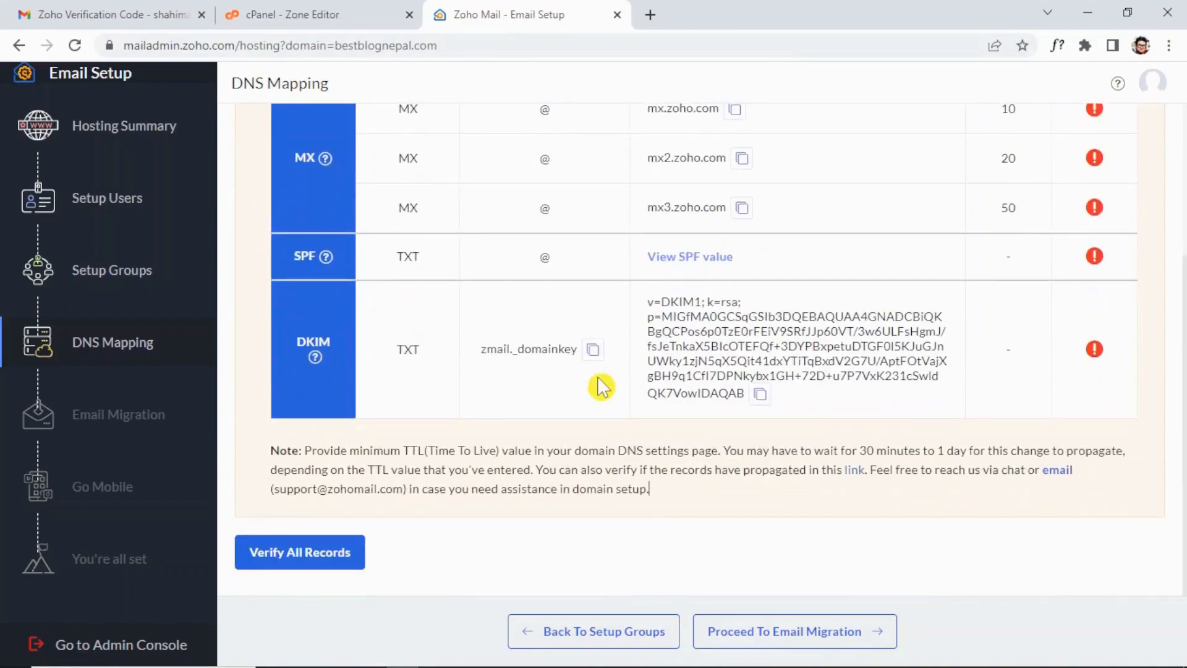
scroll(408, 552, up, 3)
scroll(408, 552, down, 3)
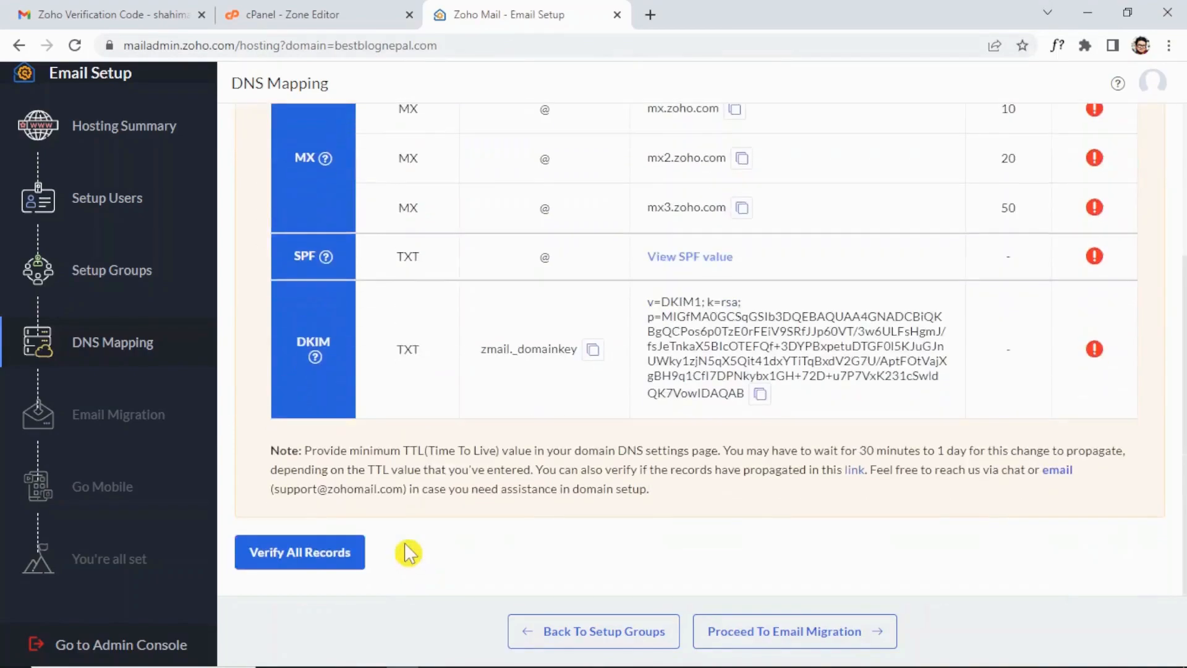
click(320, 559)
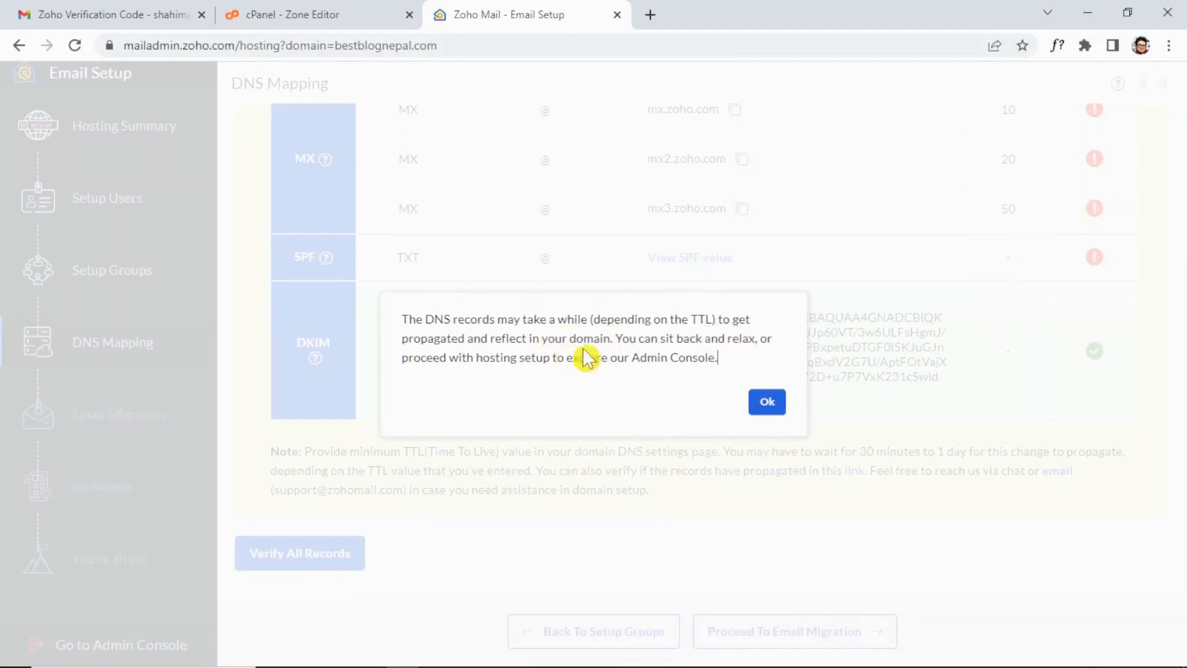
click(768, 402)
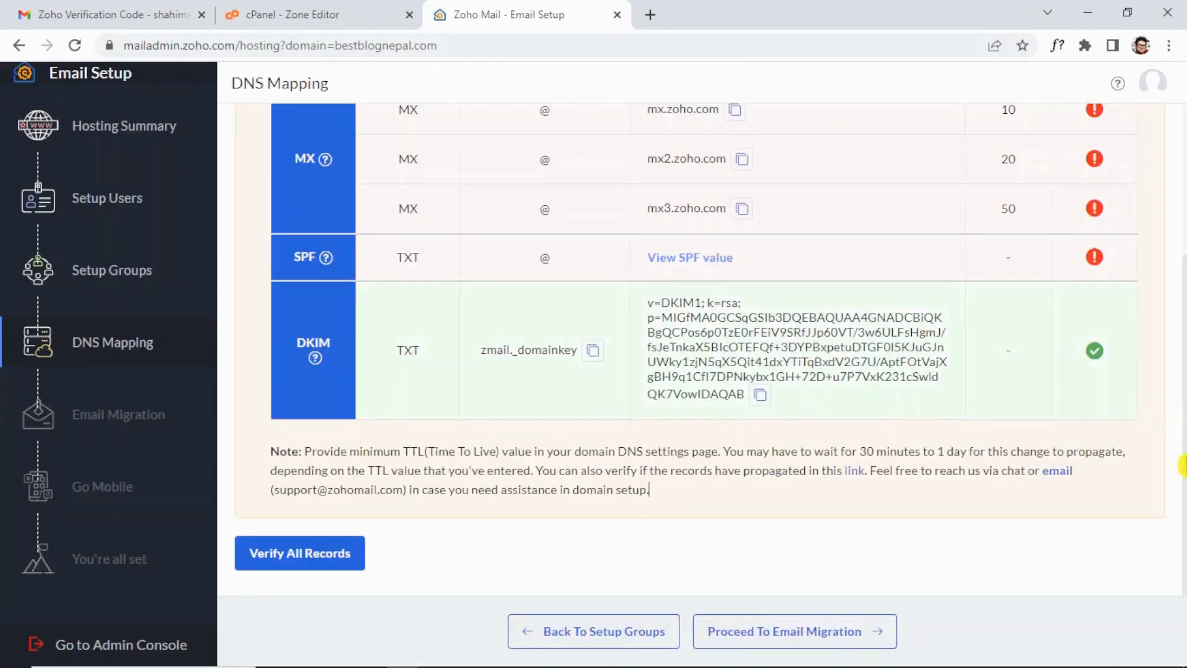
Scroll through Zoho's DNS Mapping table to review the MX, SPF and DKIM verification status.
scroll(1138, 465, up, 4)
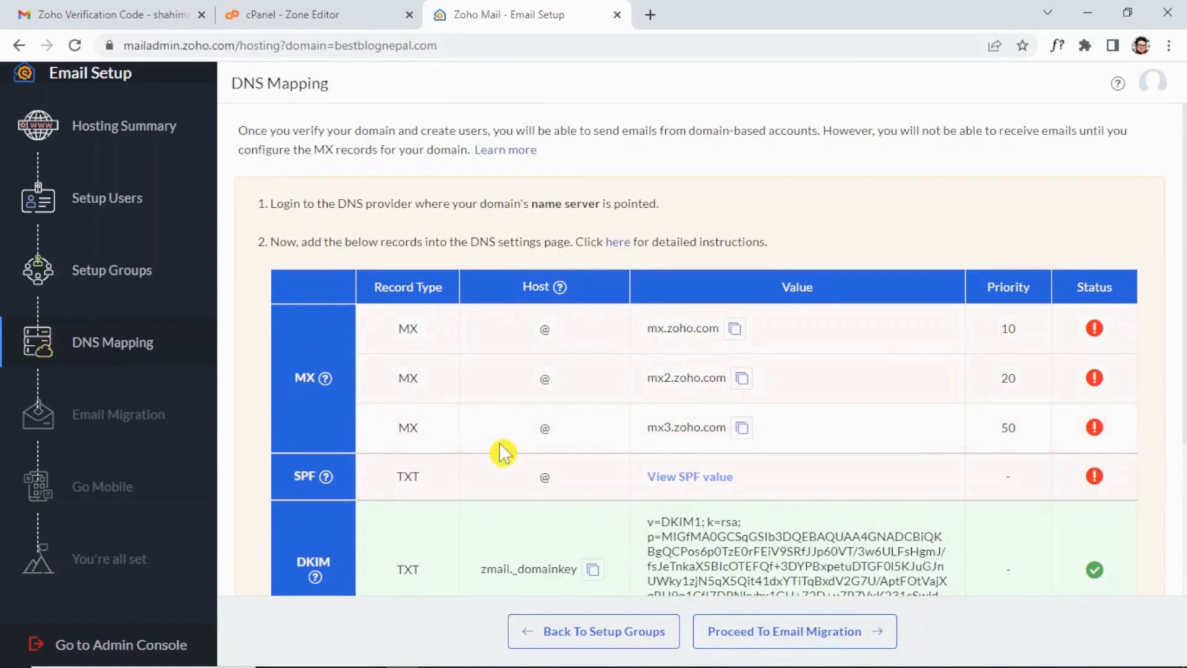
scroll(812, 480, down, 3)
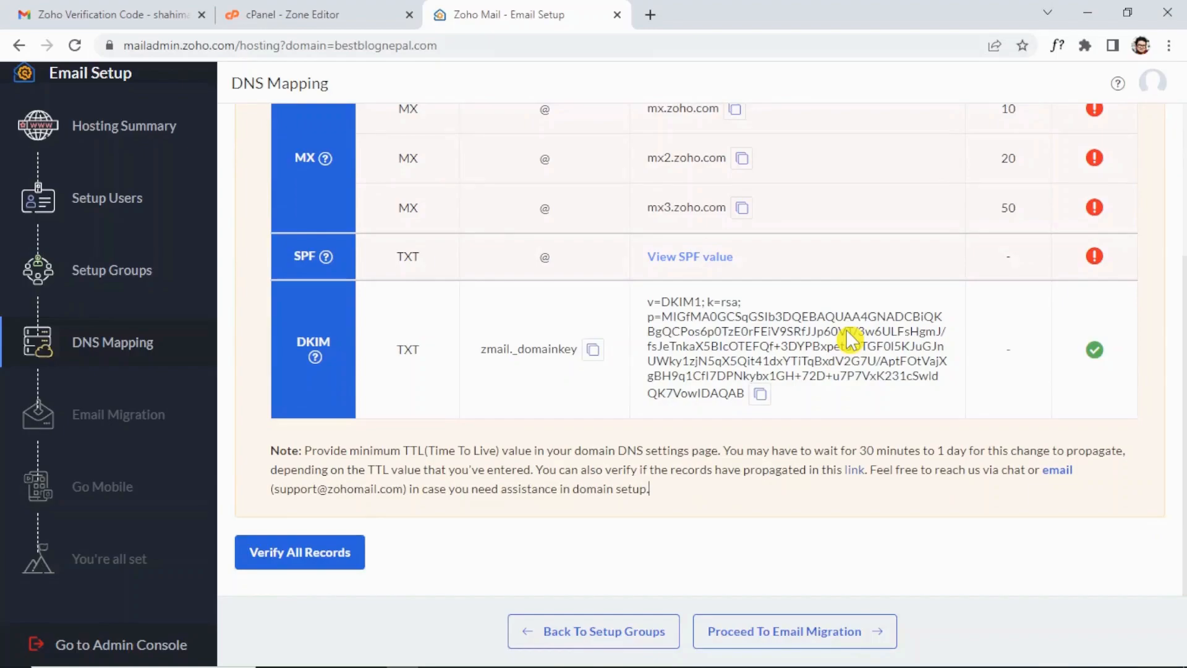
scroll(850, 340, up, 3)
scroll(850, 340, down, 3)
Re-run Verify All Records so the MX, SPF and DKIM records all show verified.
click(363, 536)
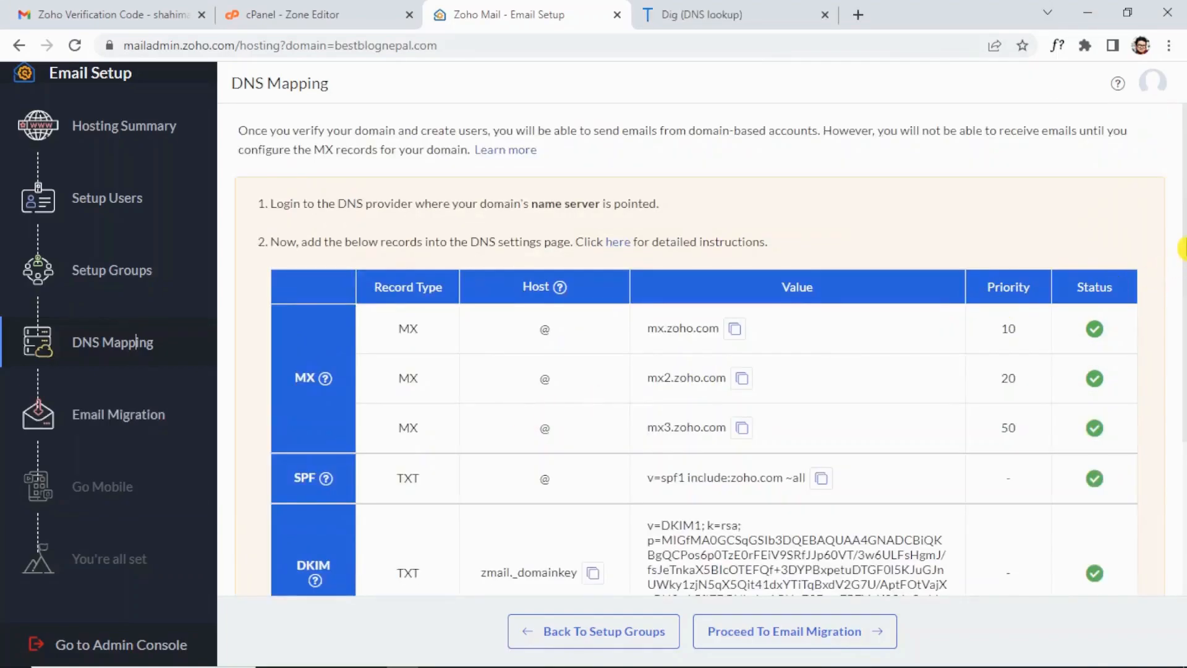
scroll(1183, 263, down, 4)
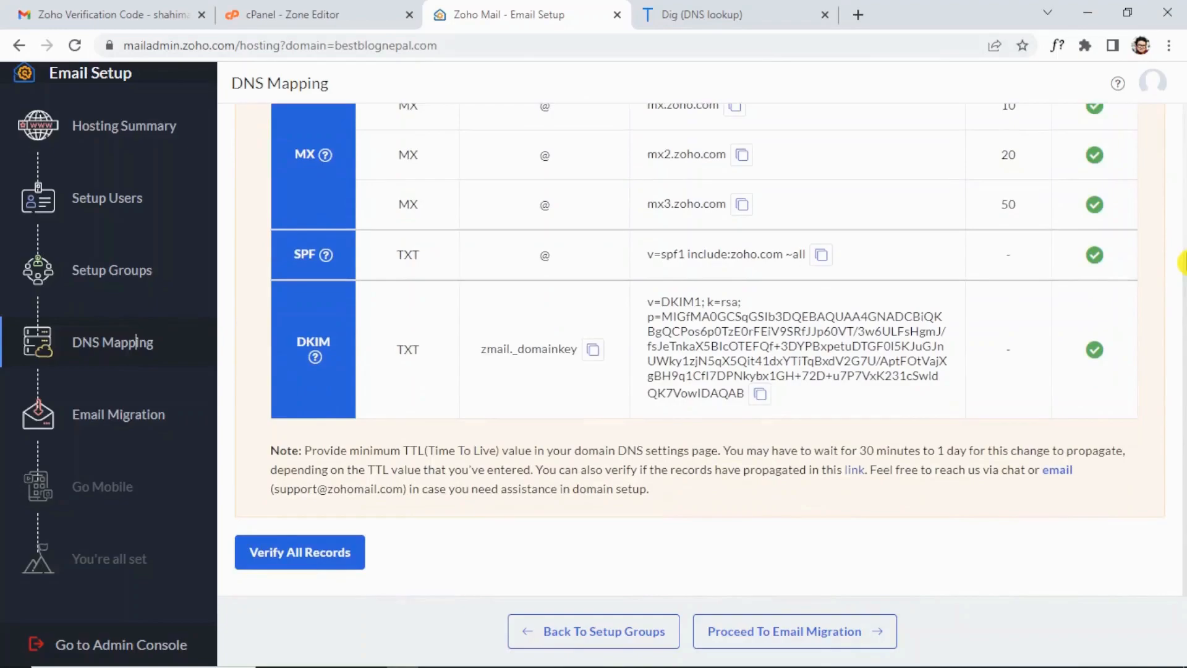
scroll(1183, 263, up, 4)
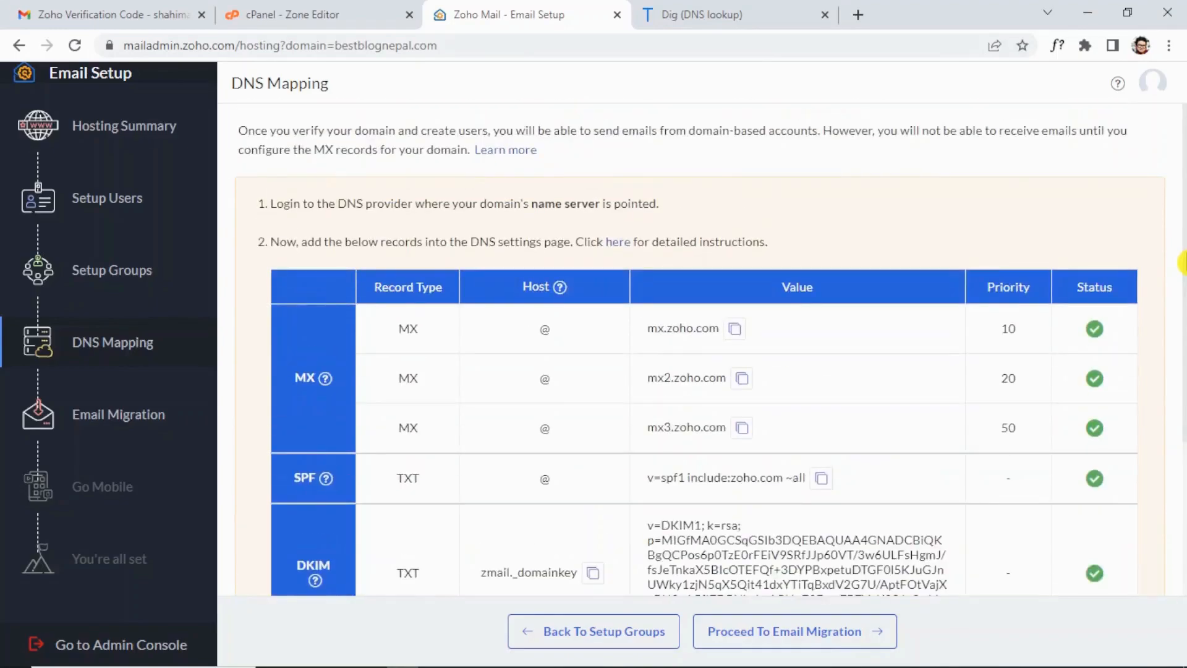
scroll(1183, 263, down, 4)
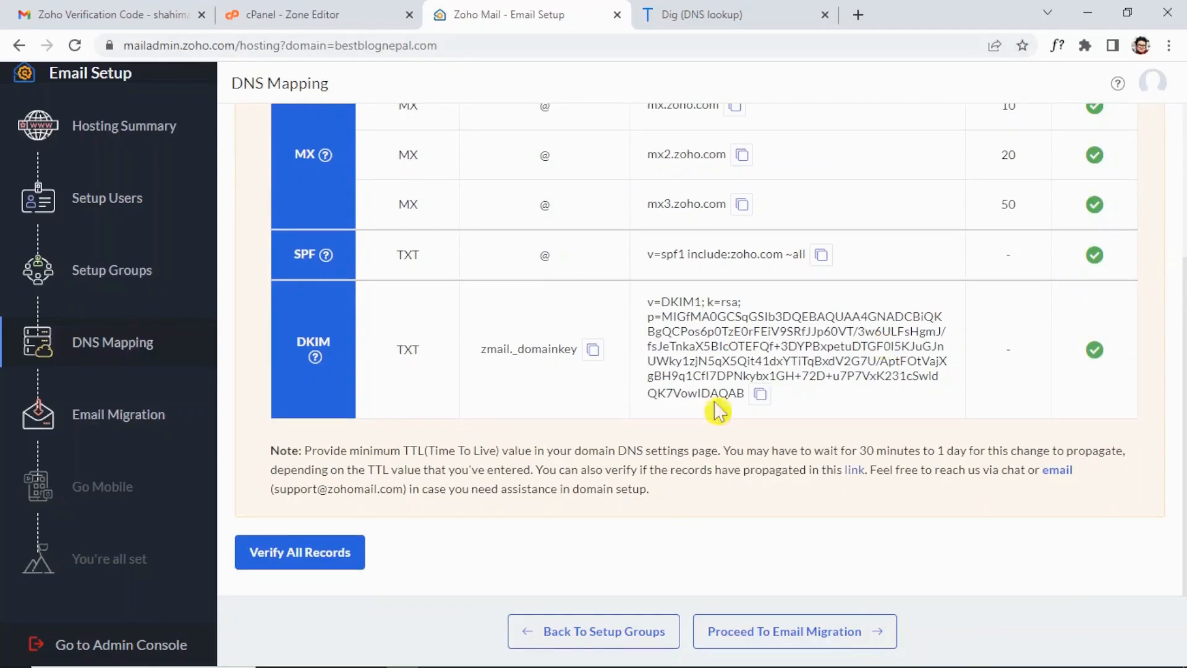
Pass through Email Migration and Go Mobile unchanged to reach the setup completion page.
click(327, 556)
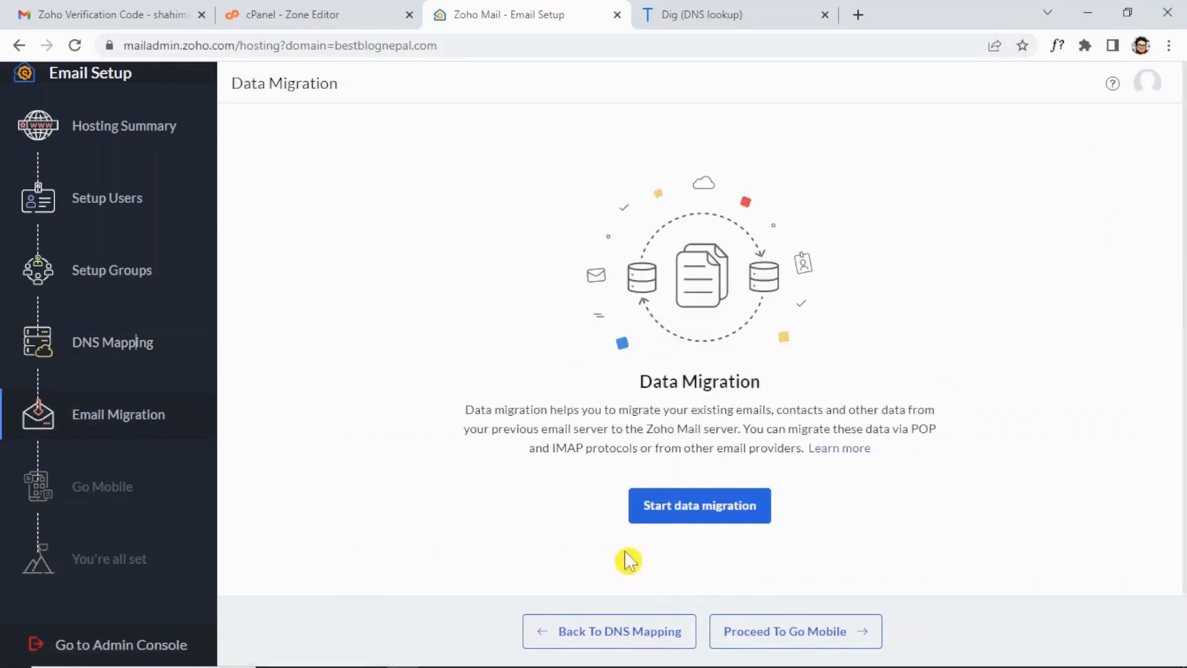
click(813, 643)
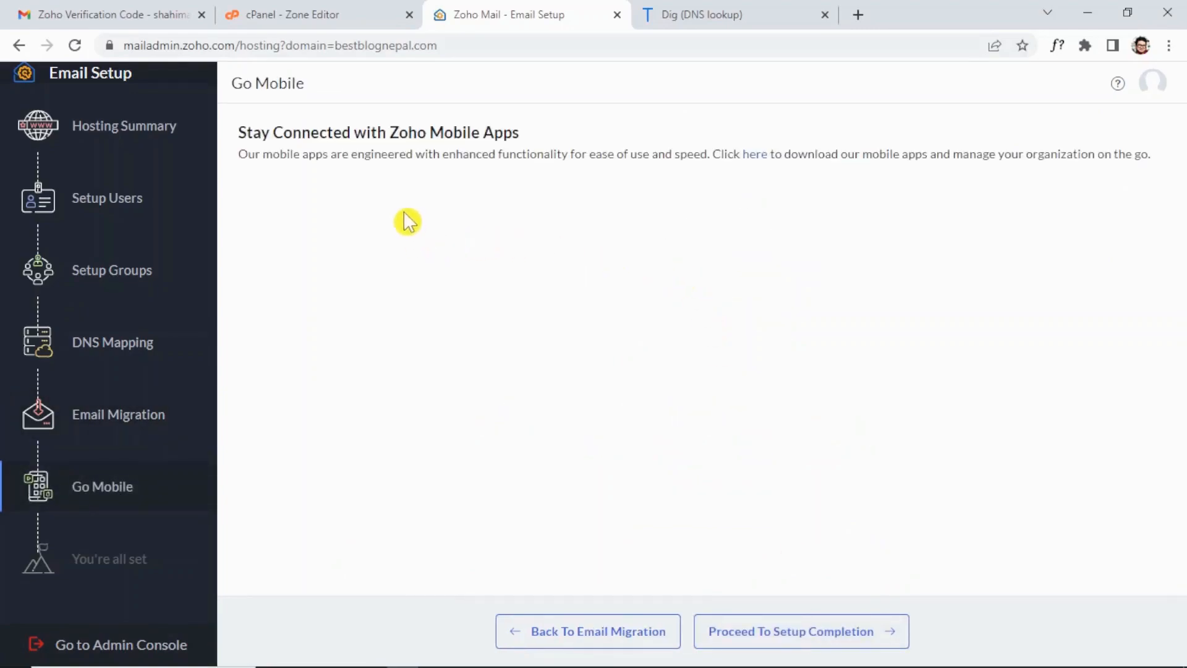
click(826, 631)
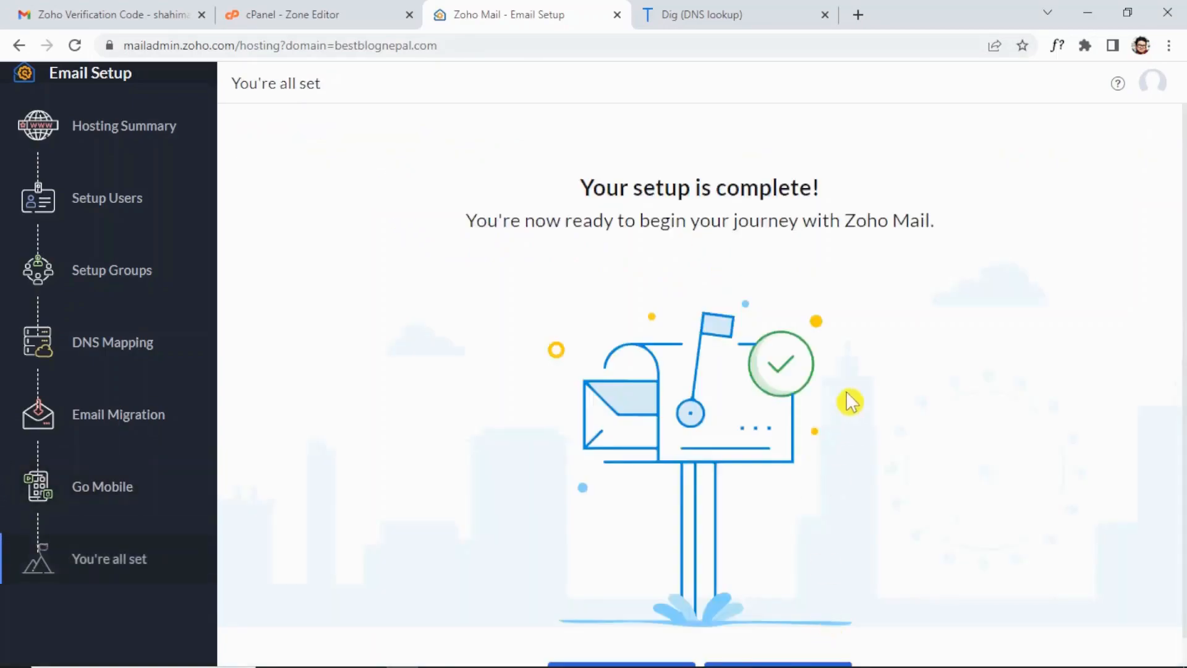
Go to the Best Blog Nepal Admin Console from the "You're all set" page.
scroll(852, 402, down, 1)
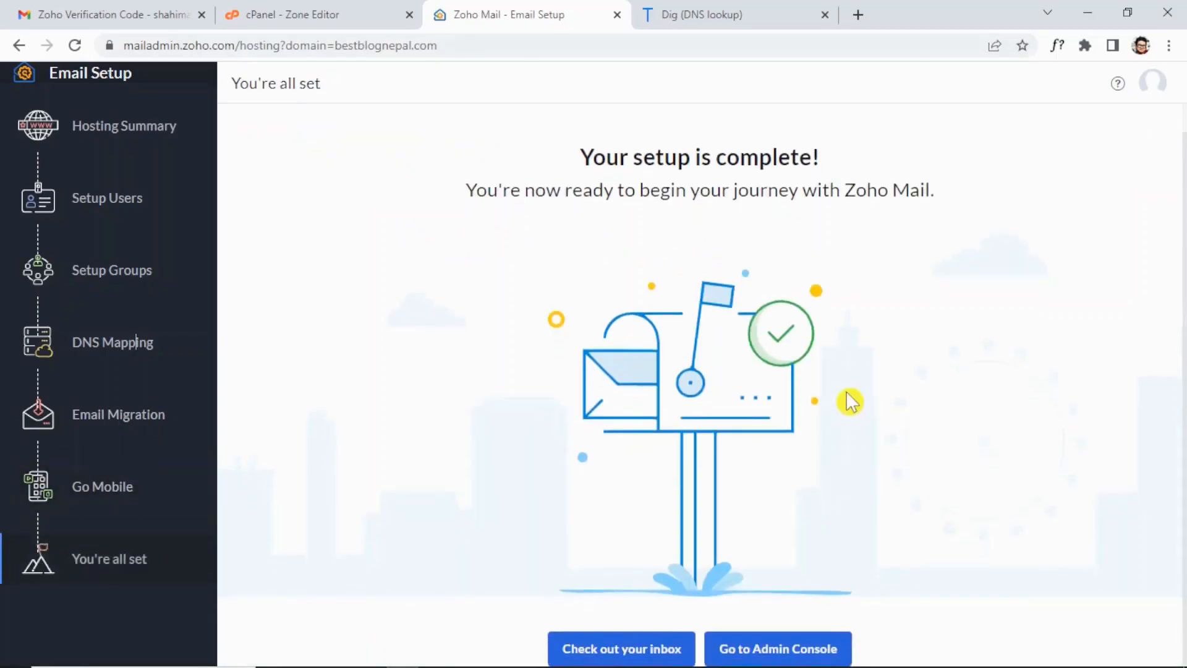
click(806, 652)
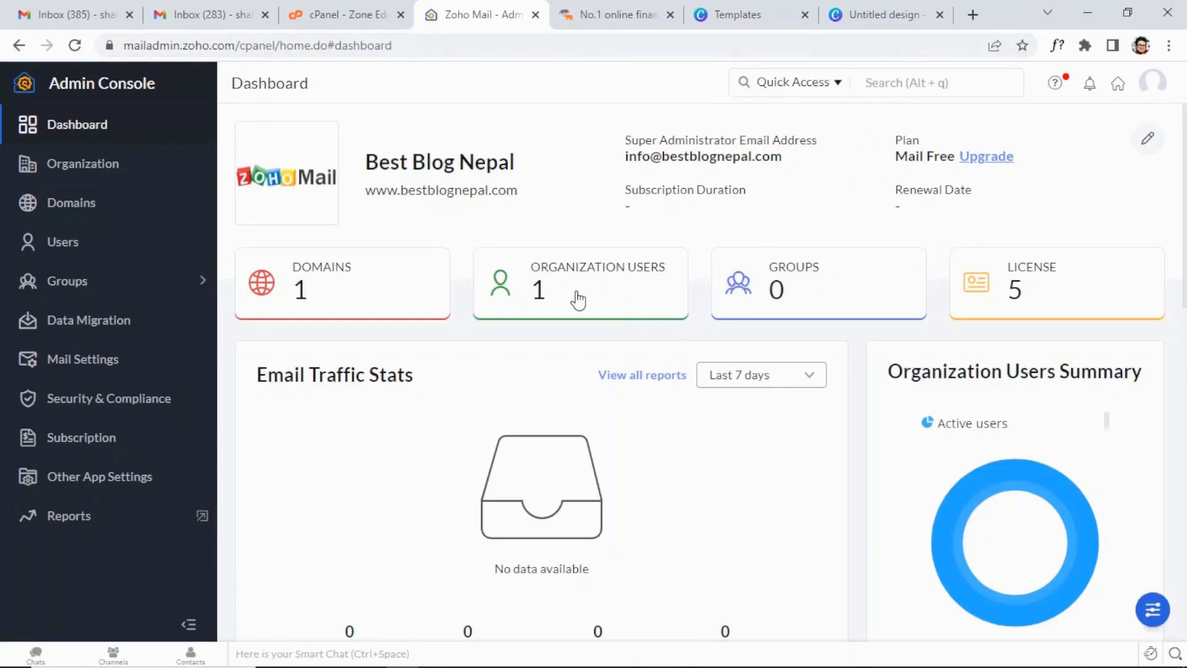
Open the organisation's Users list in the Admin Console and start adding a new user.
click(111, 249)
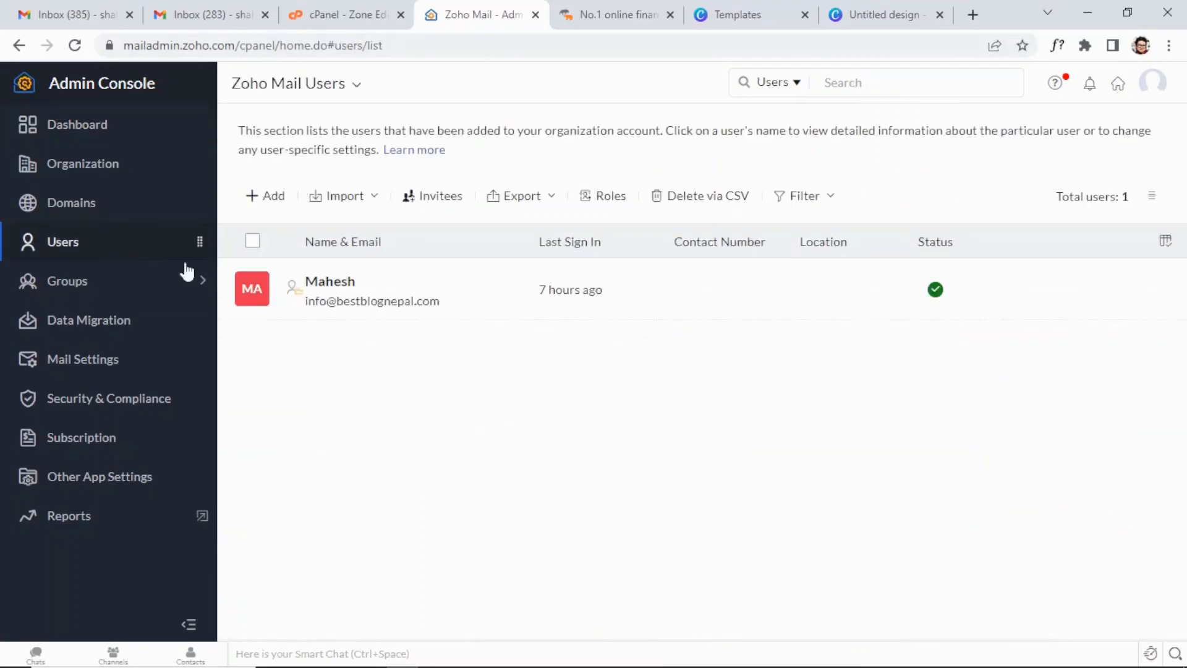
click(262, 201)
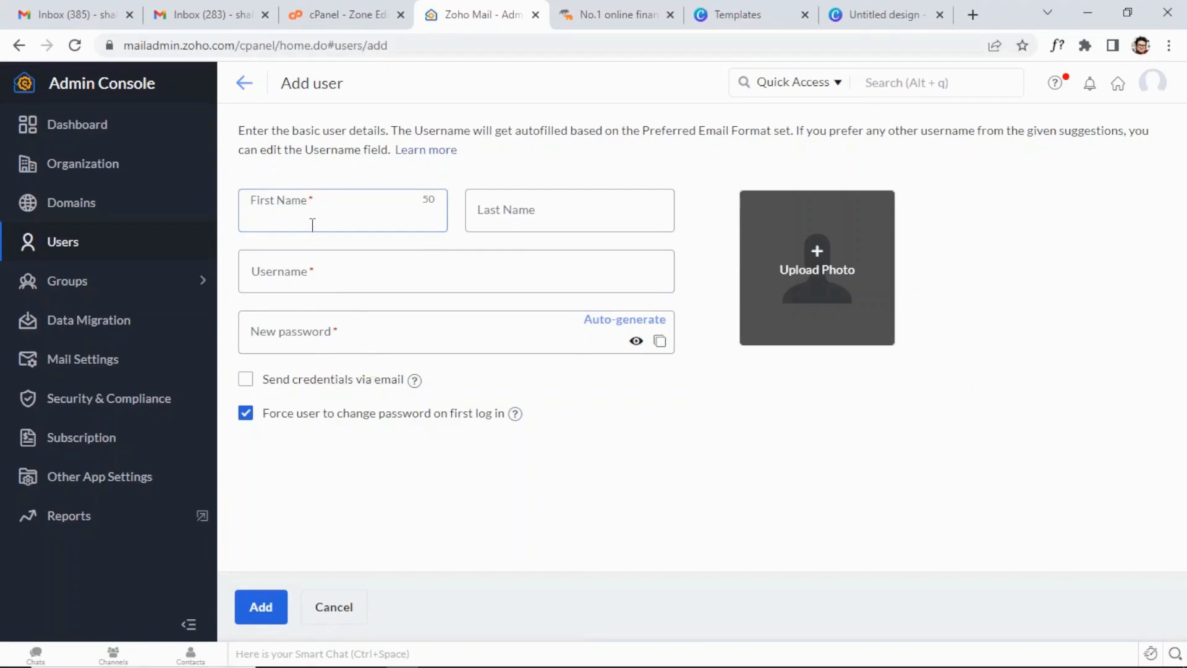
Enter the new user's first name, last name and a bestblognepal.com username.
key(Tab)
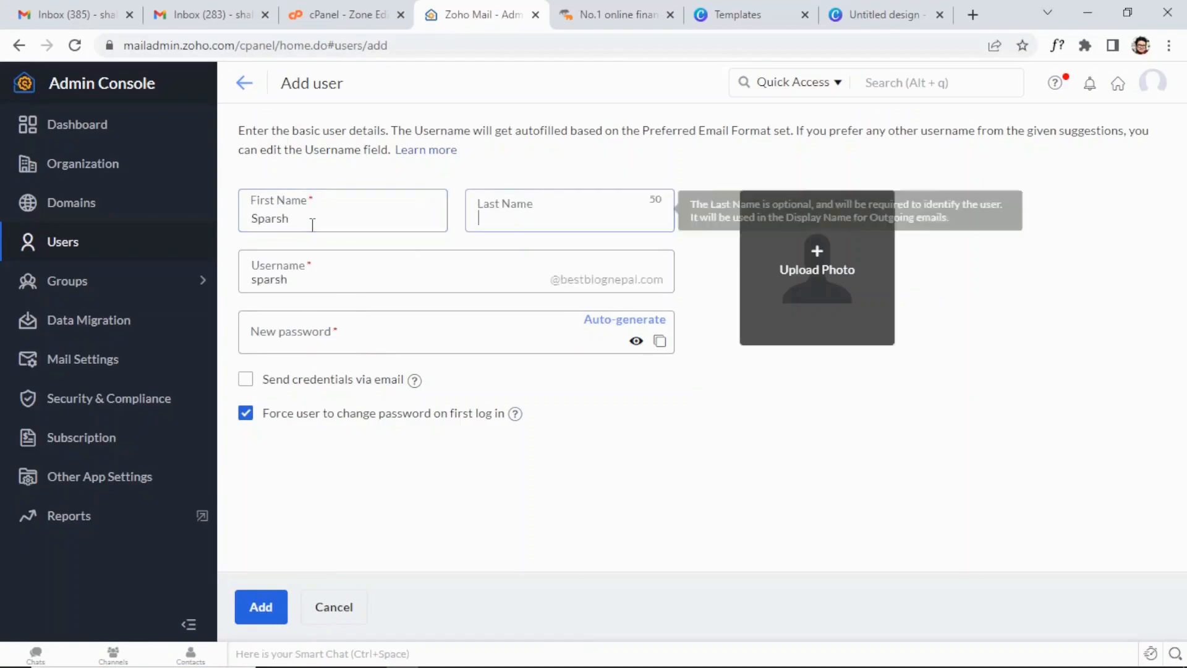
key(Tab)
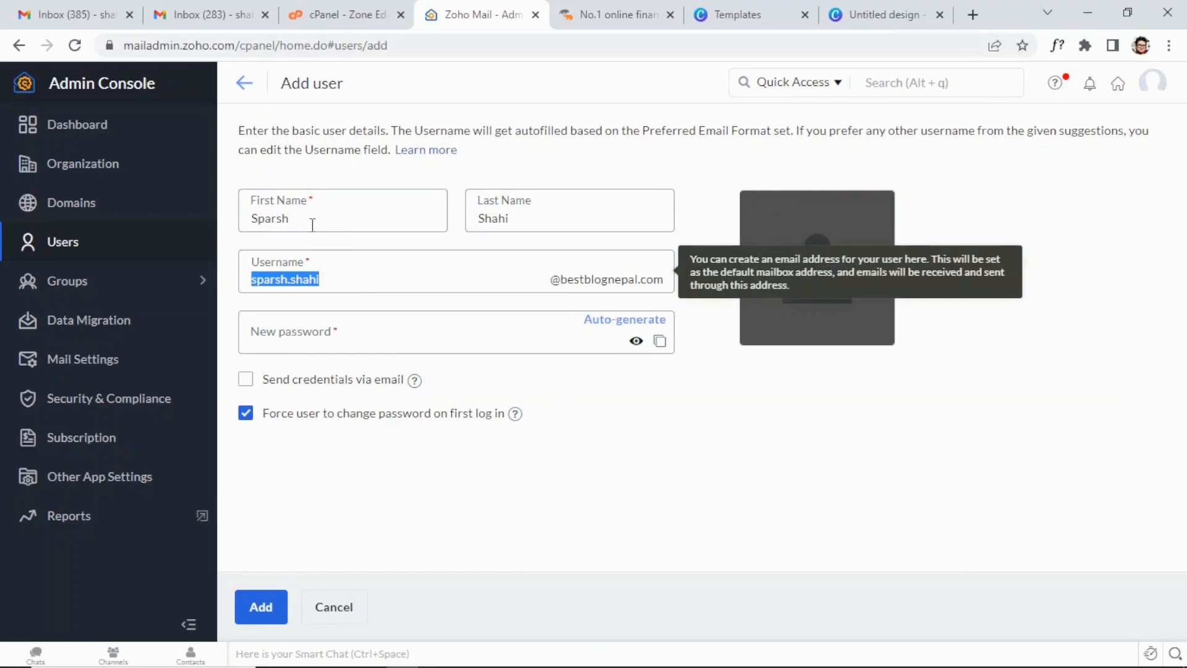
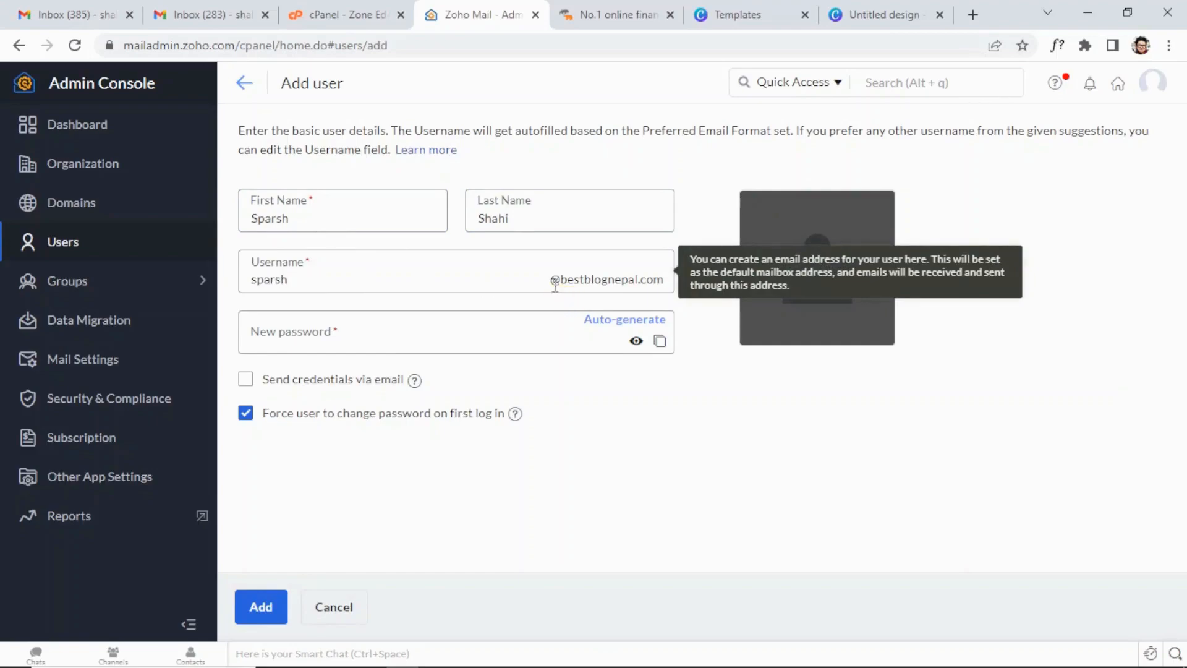
Set a valid password, turn off the forced password change at first login, and add the user.
click(442, 336)
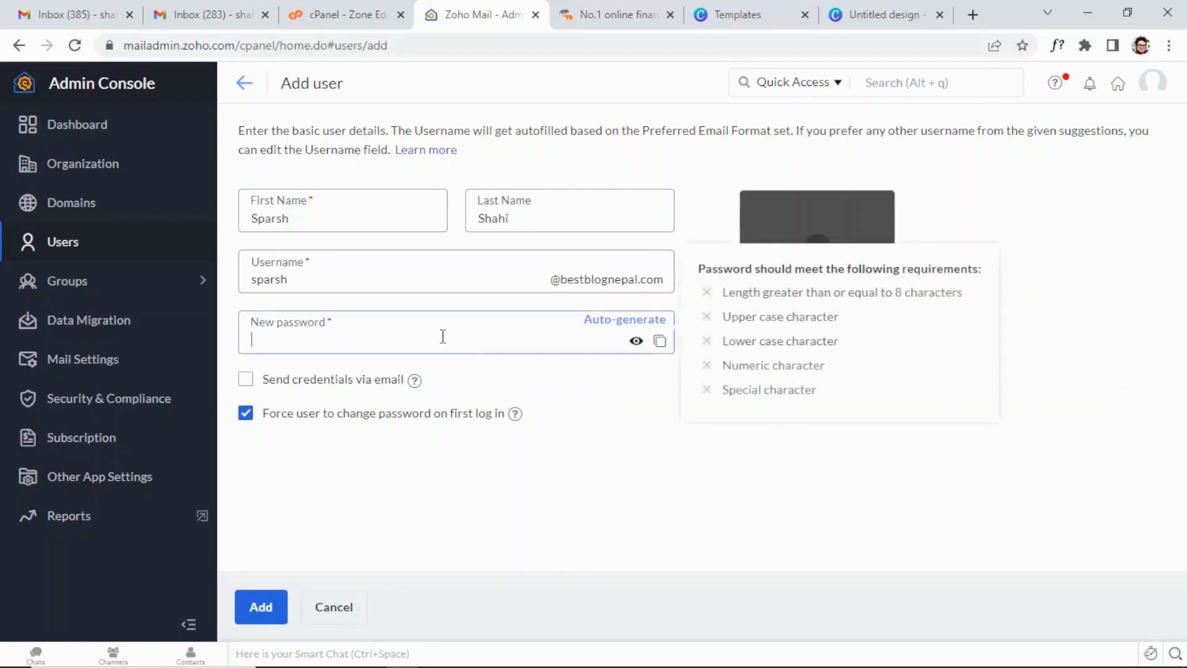
text(••••••••)
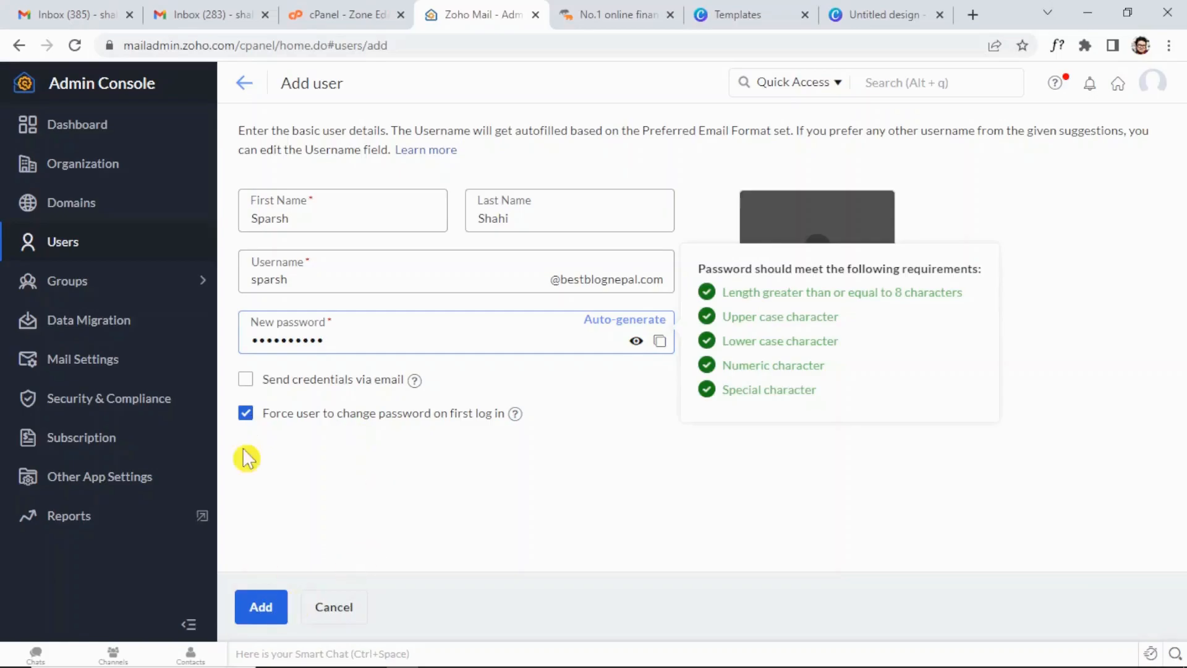
click(247, 415)
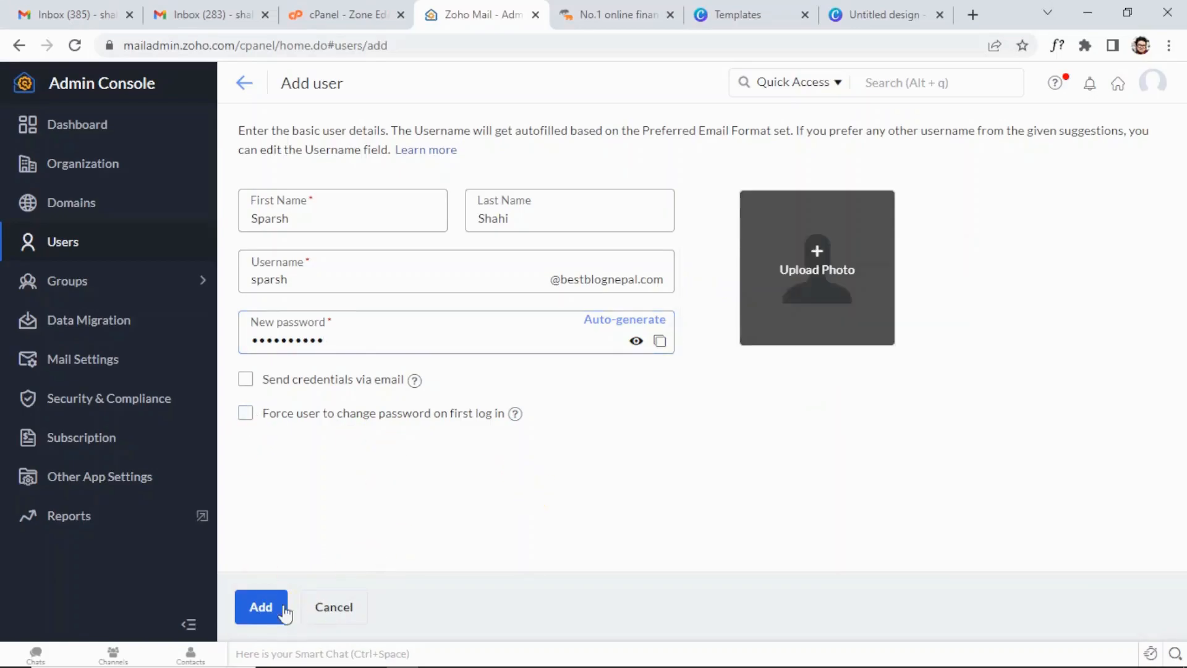
click(260, 607)
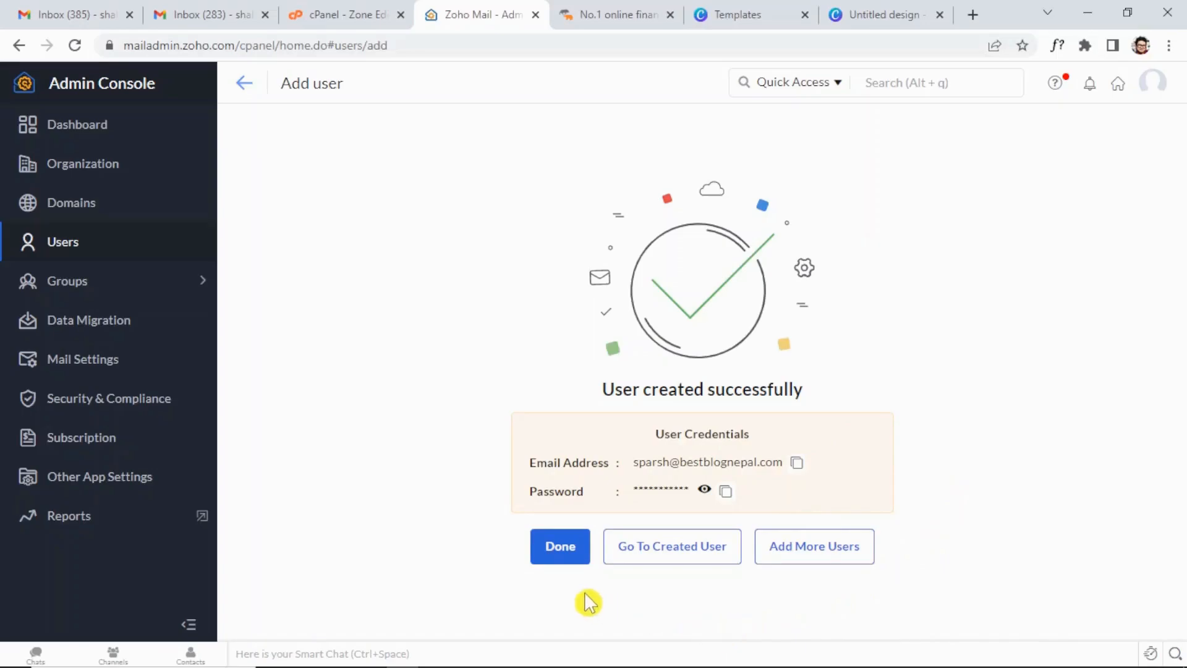
Finish adding the user, confirm the dashboard counts 2 users, and bring up the profile panel.
click(562, 563)
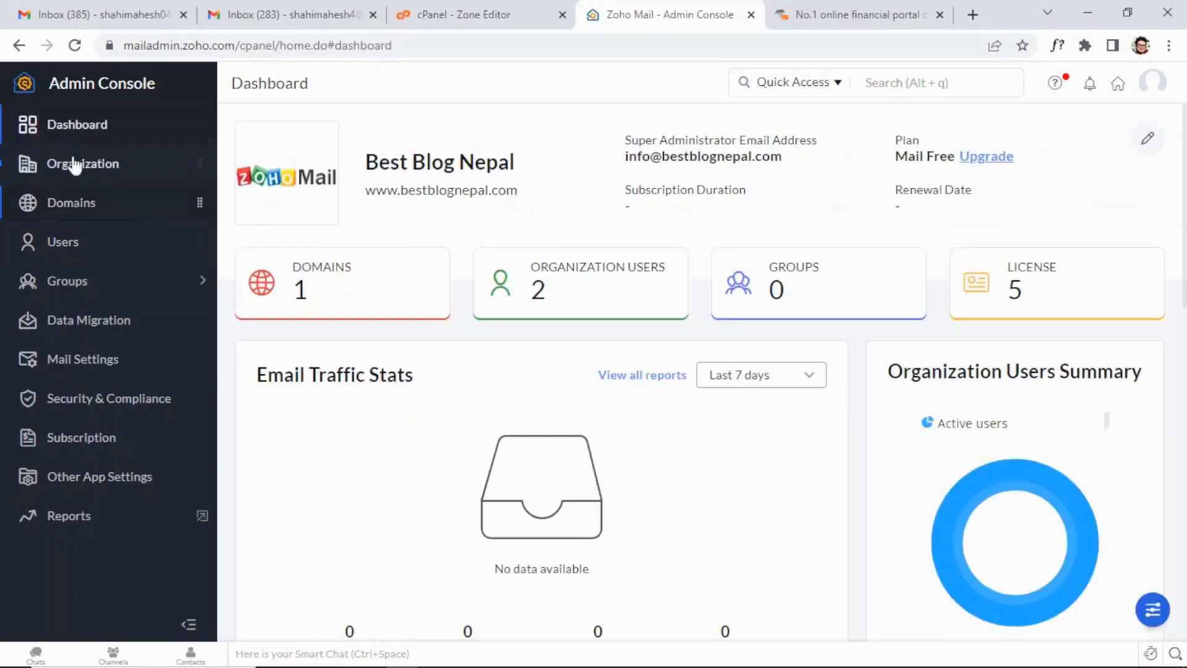
click(73, 126)
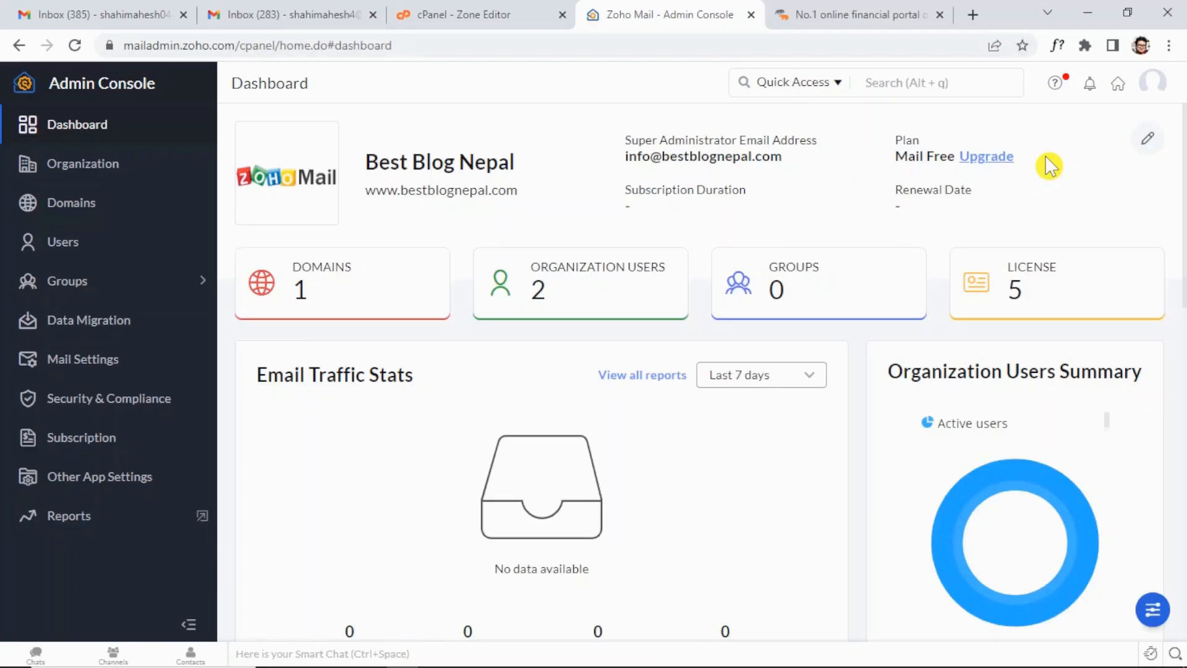
click(1162, 79)
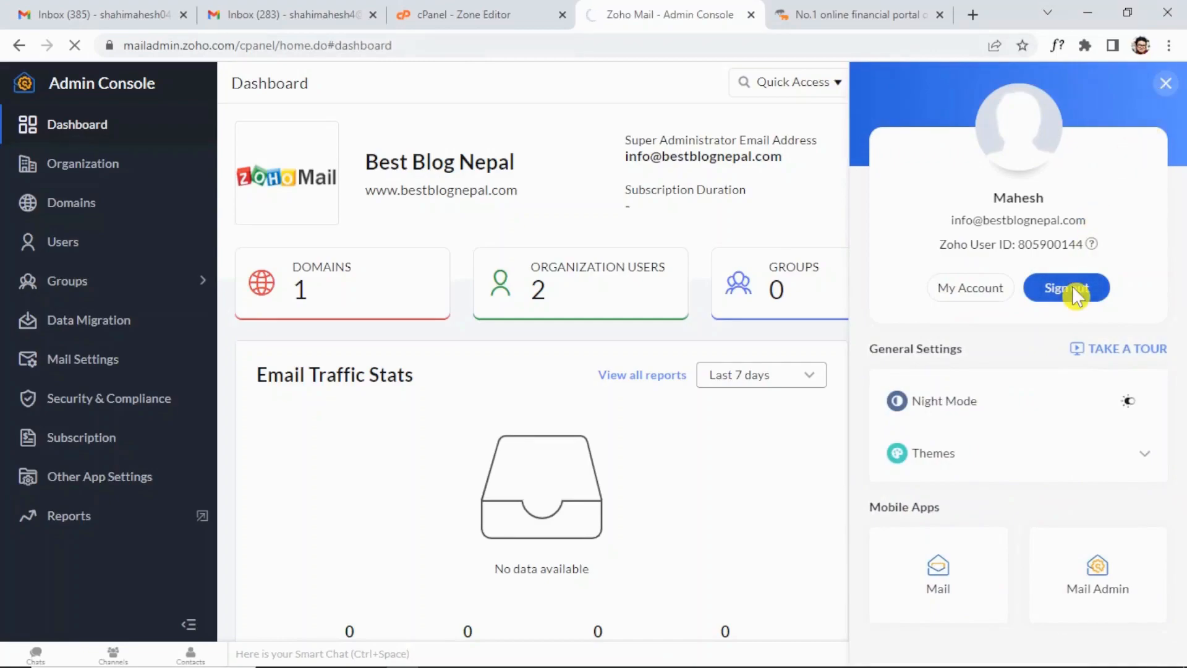
Sign out, go to the zohomail.com homepage and reach the Mail sign-in page.
click(1072, 285)
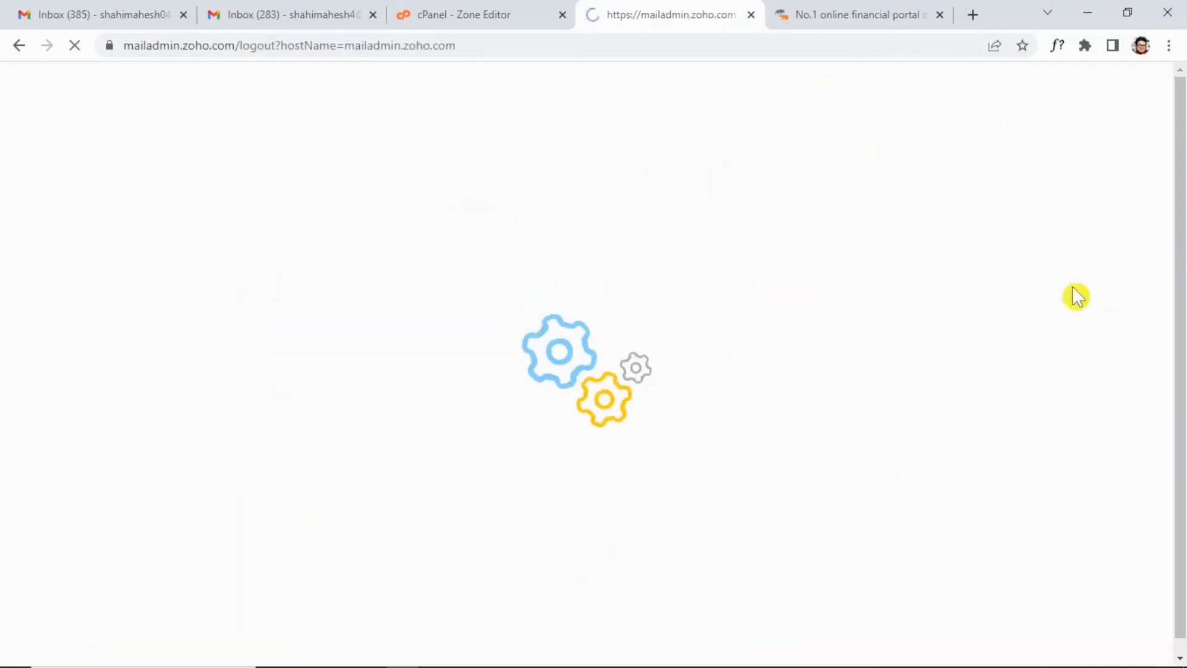
click(464, 41)
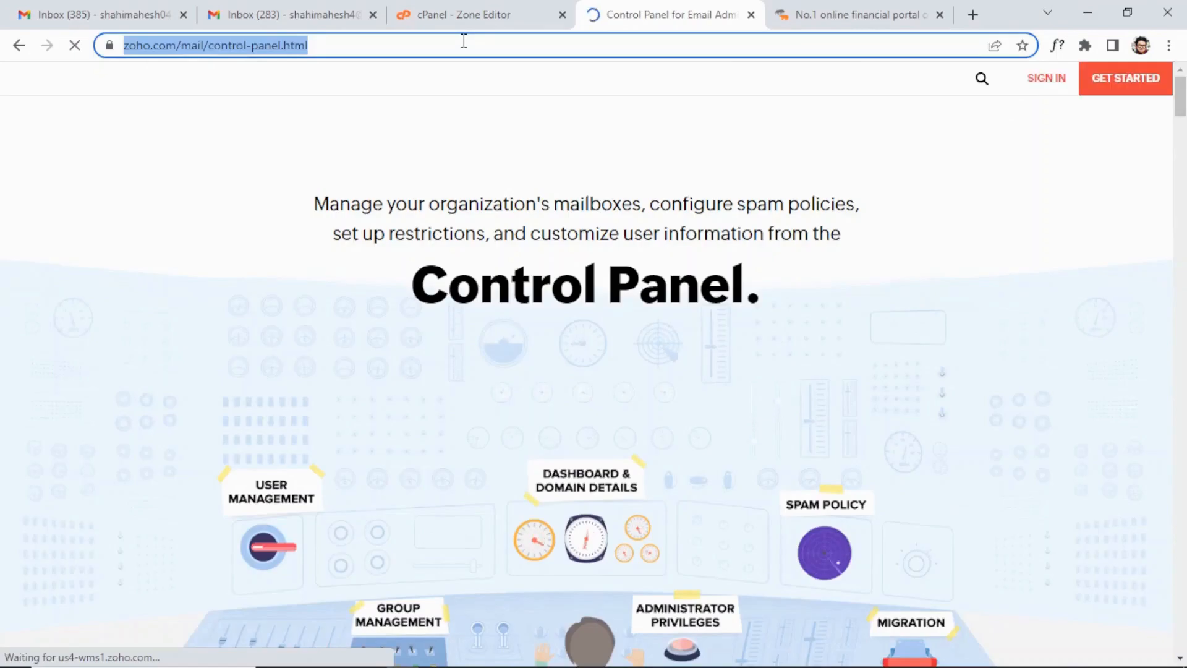
text(zom)
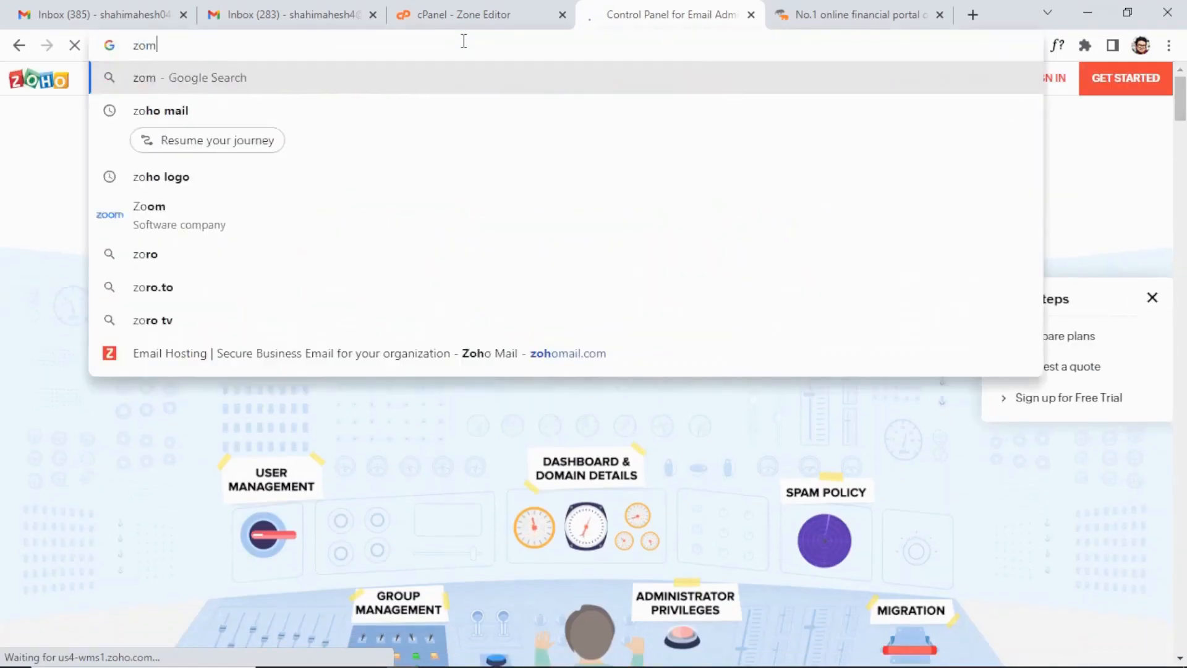
key(BackSpace)
key(BackSpace)
key(BackSpace)
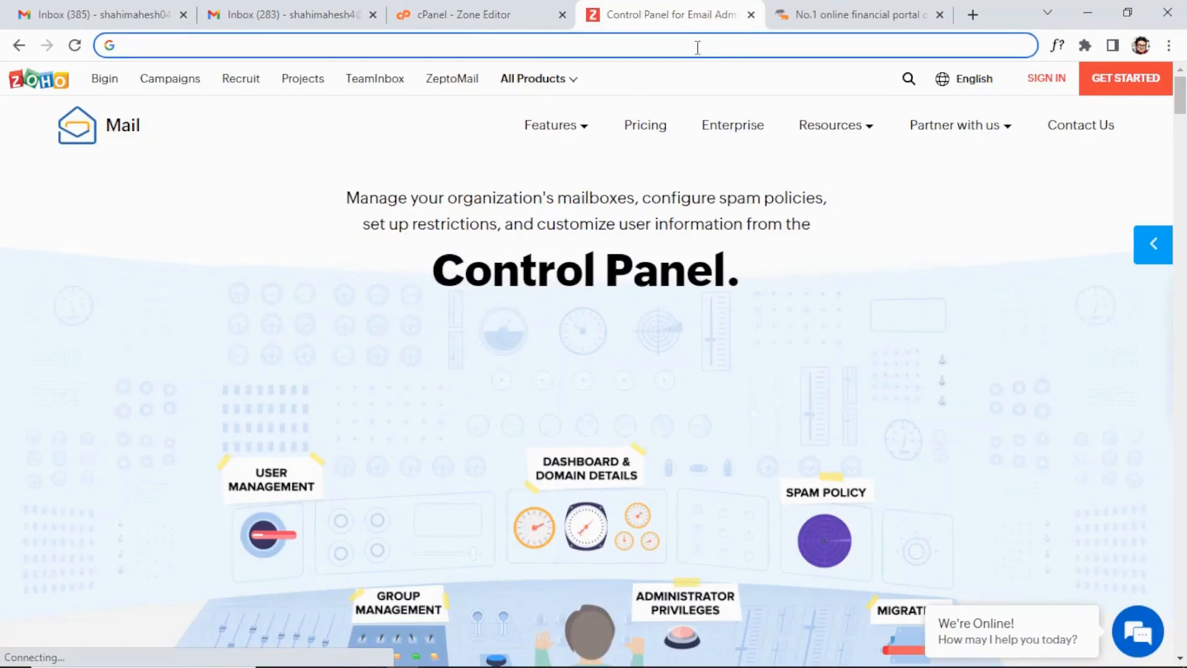
text(zohomail)
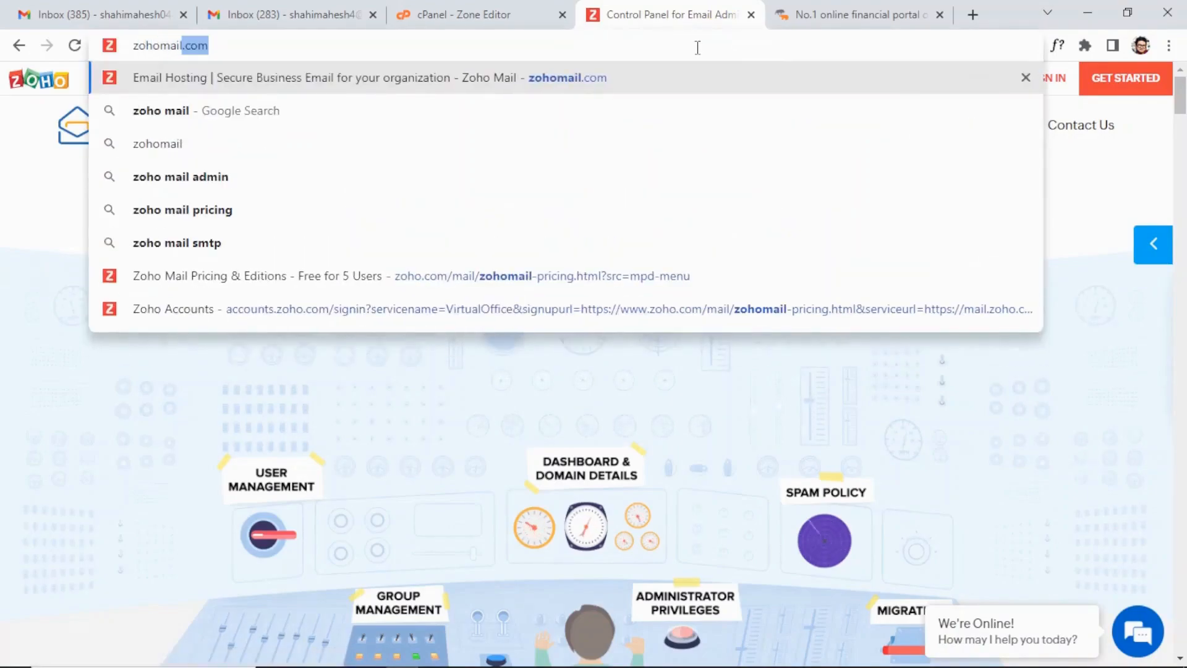
key(Return)
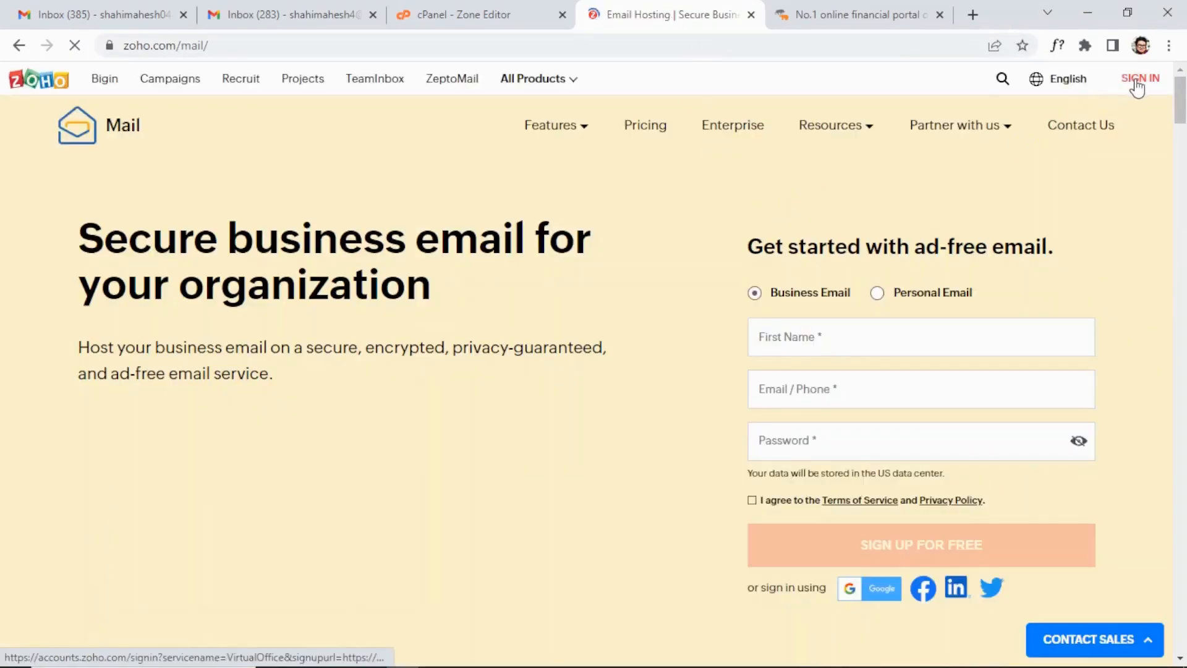
click(1135, 80)
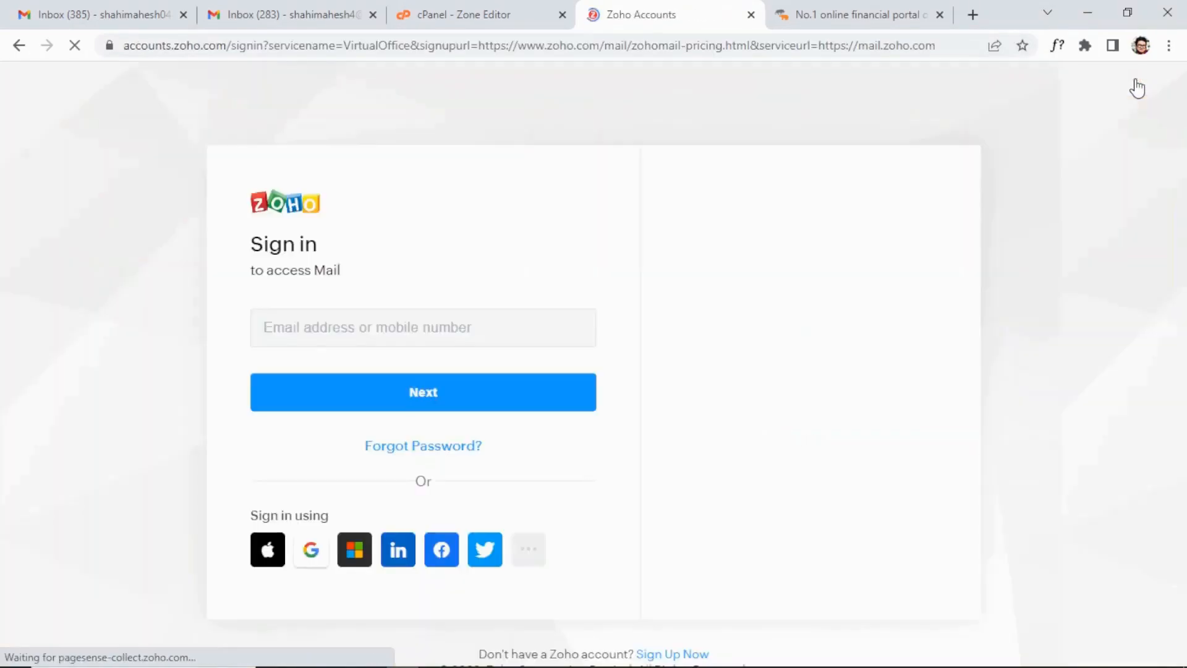
Sign in with the saved admin email address and its password to reach the Inbox.
click(476, 334)
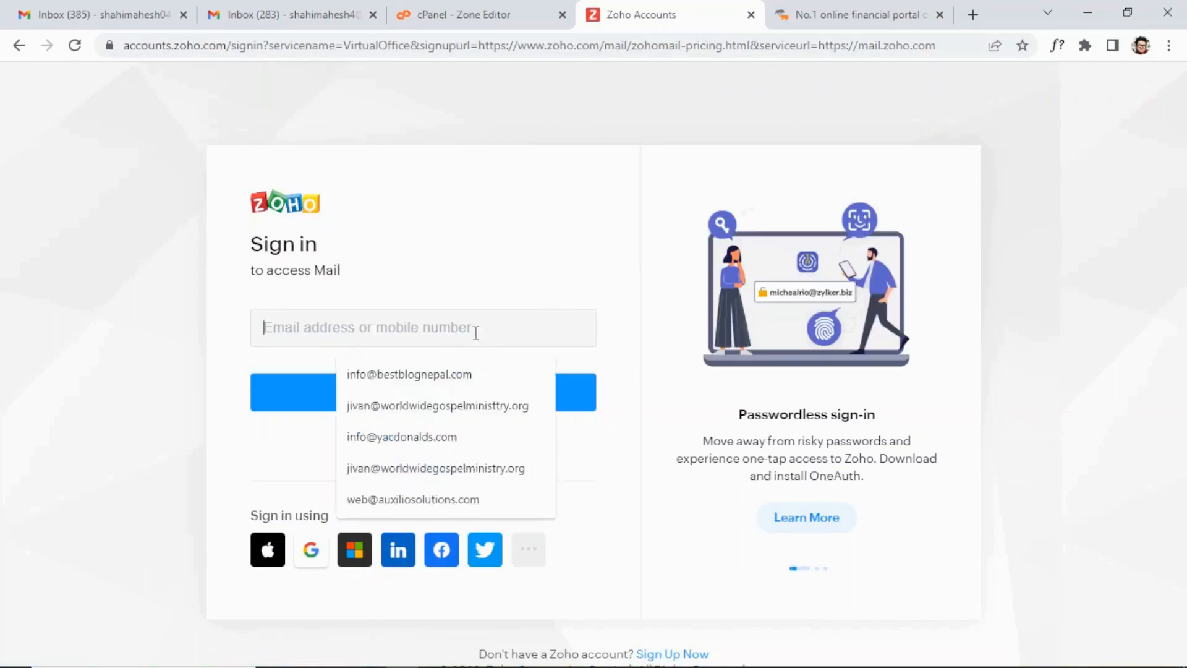
click(456, 374)
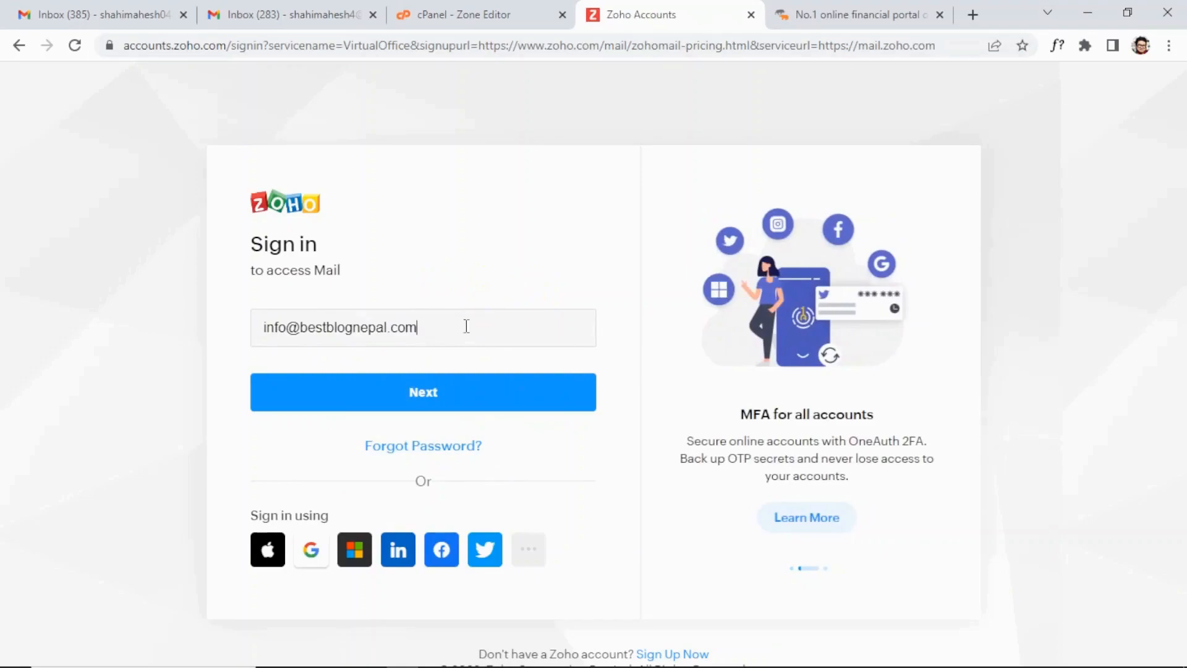
click(405, 400)
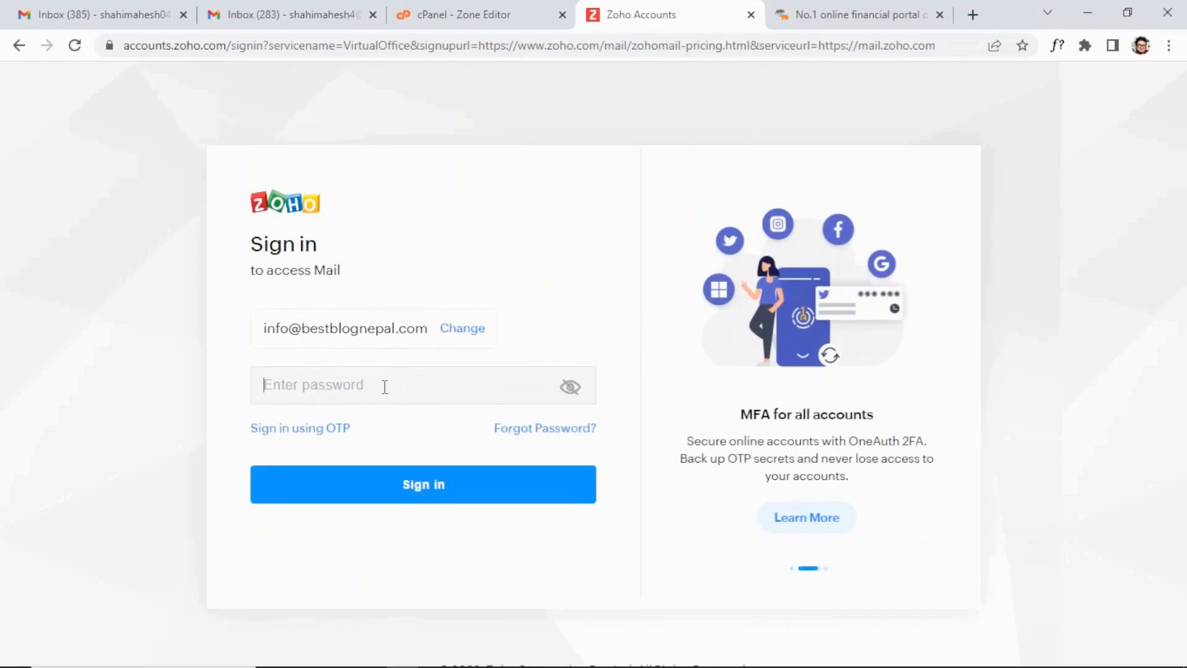
text(•••••)
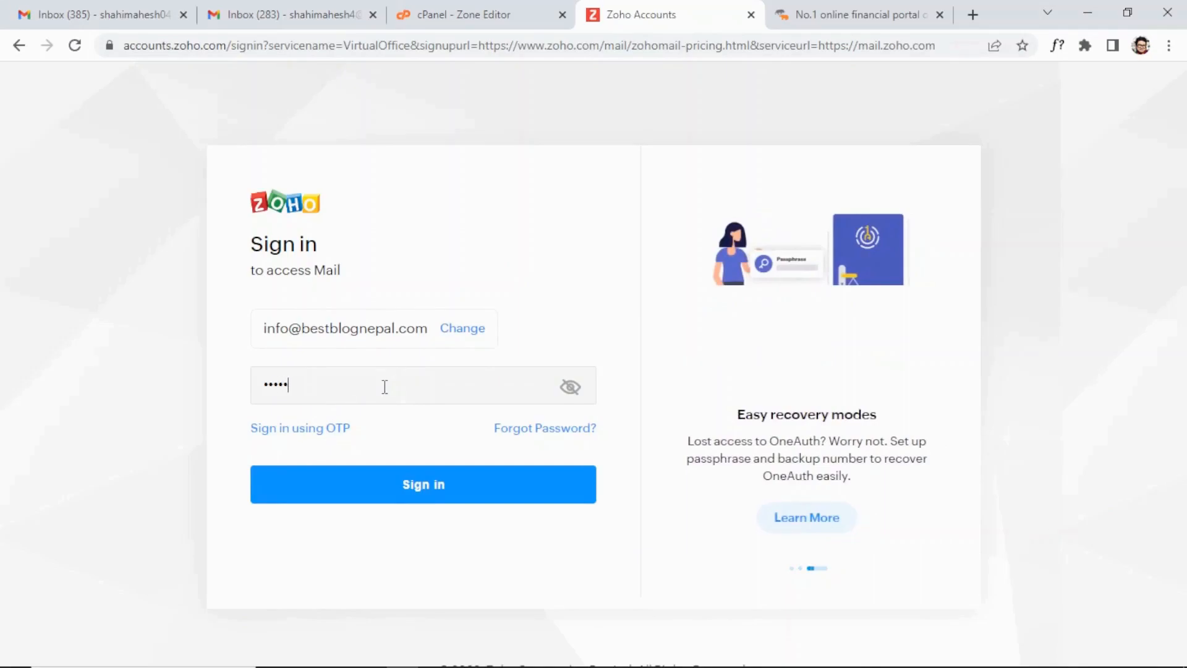
text(••••)
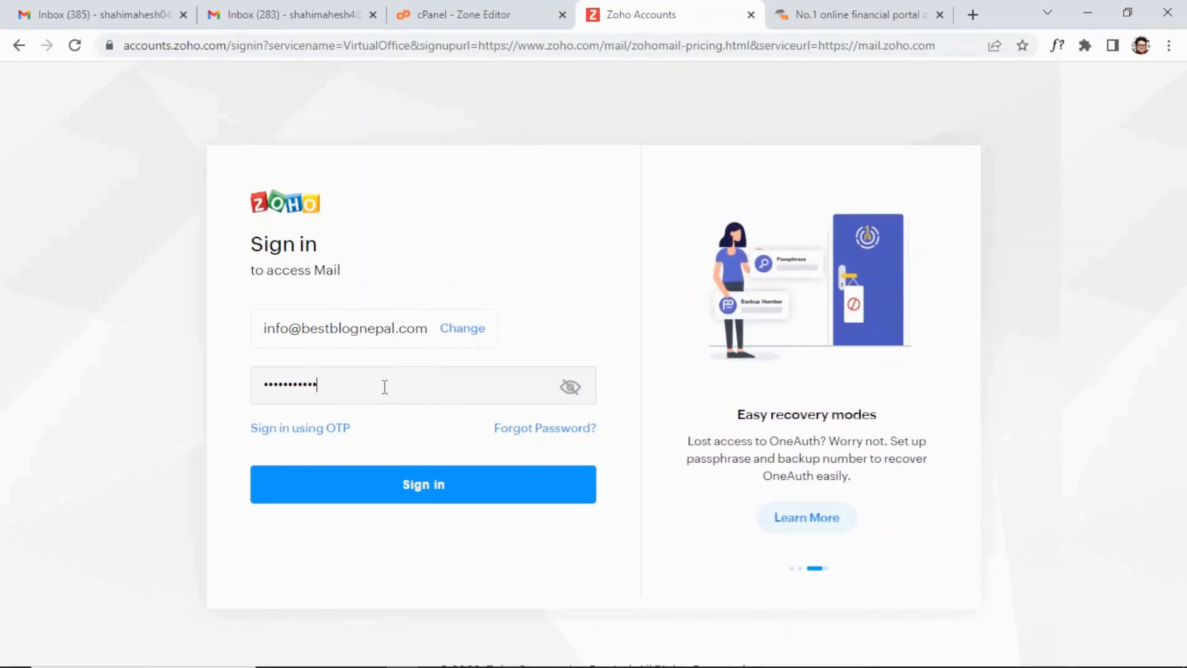
click(383, 484)
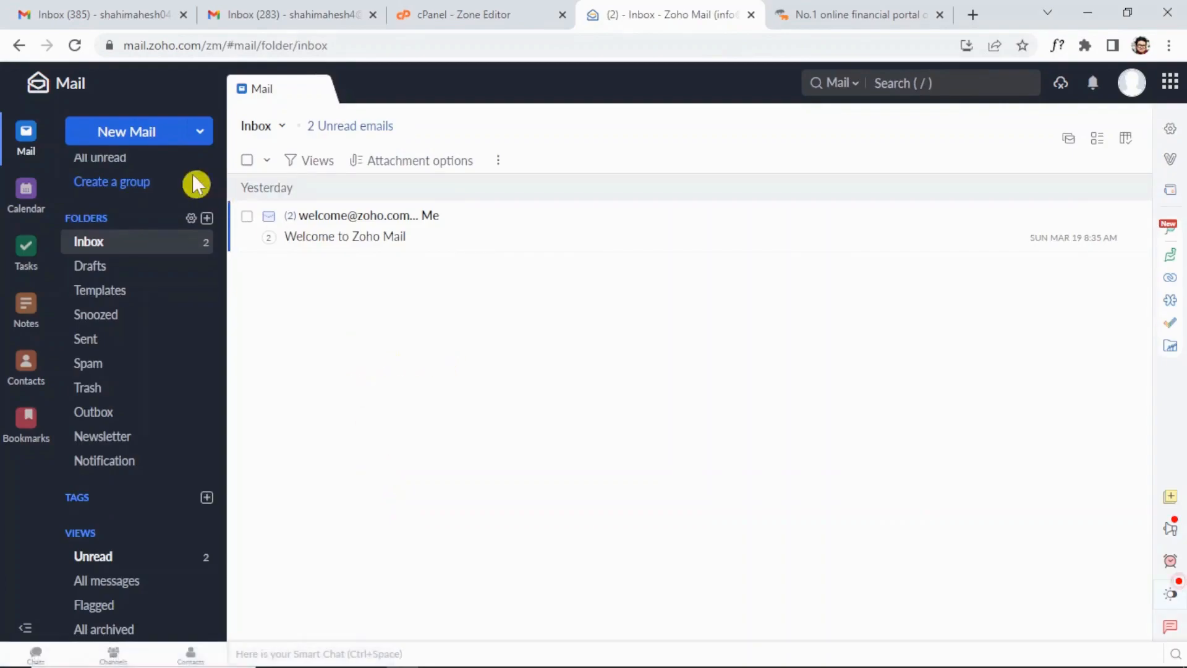
Send the test email 'Hi' reading 'Email testing' to the Gmail address and open it in Gmail.
click(148, 136)
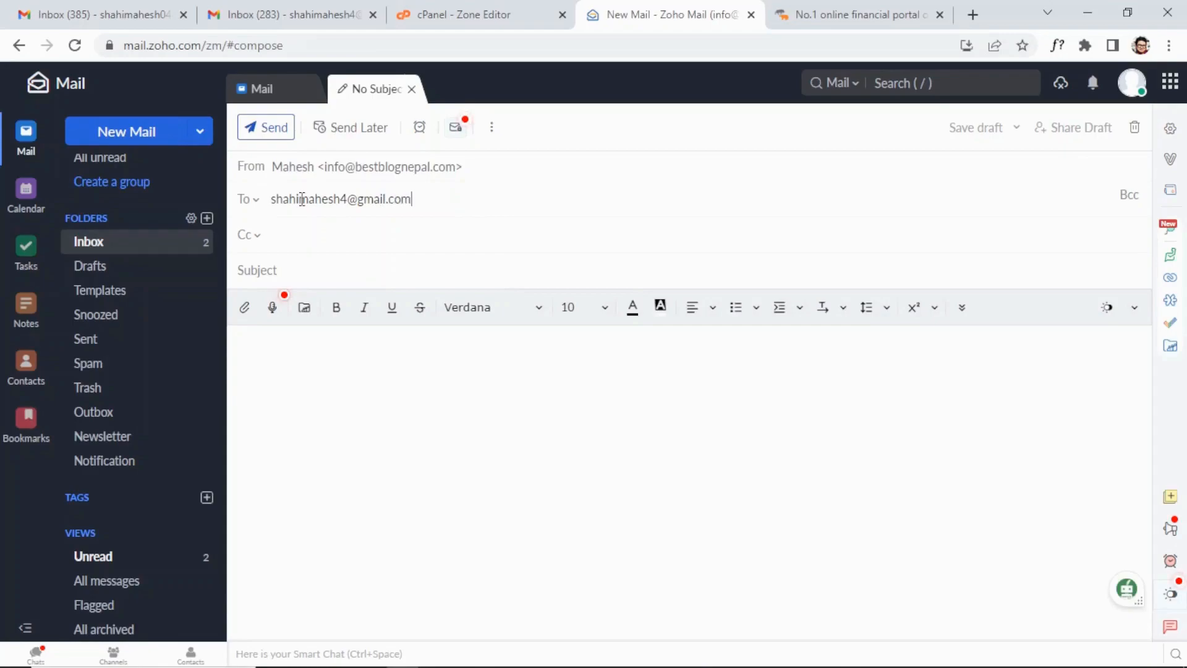
key(Tab)
text(H)
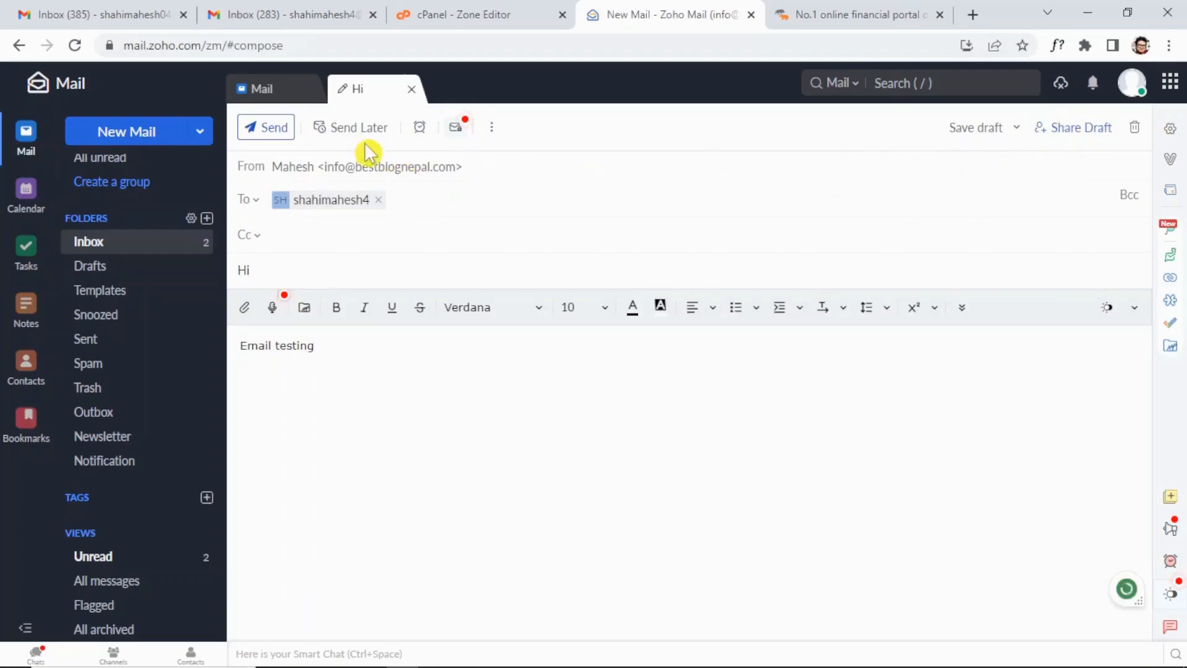
click(272, 131)
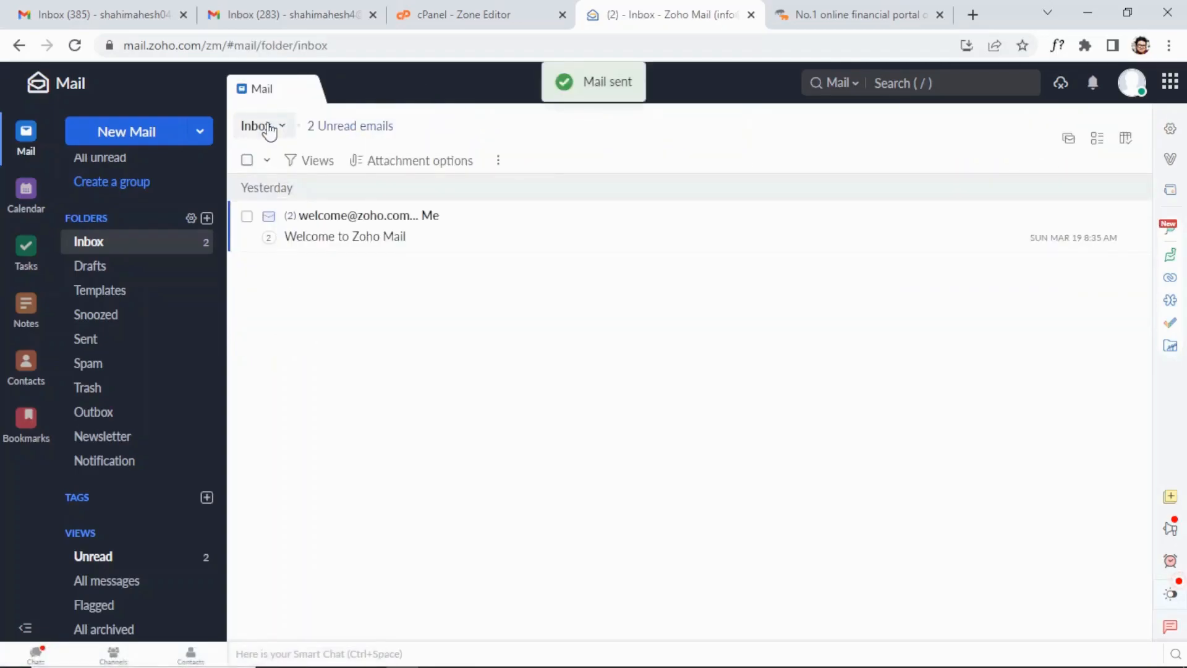
key(ctrl+2)
click(593, 226)
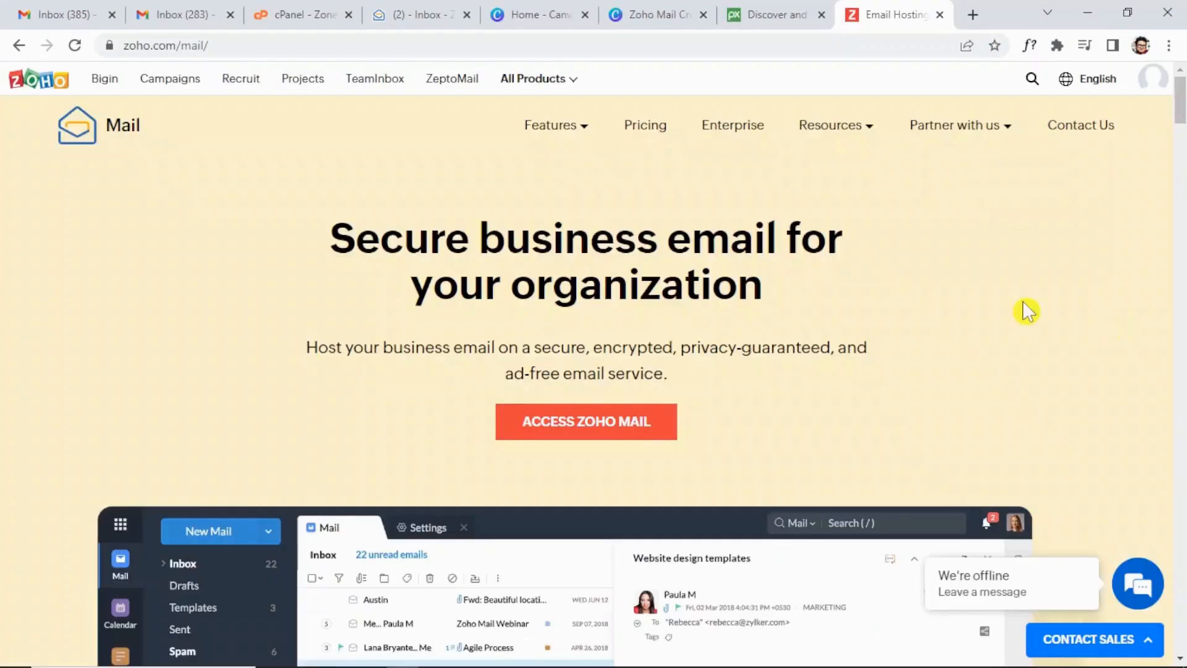
scroll(879, 245, down, 20)
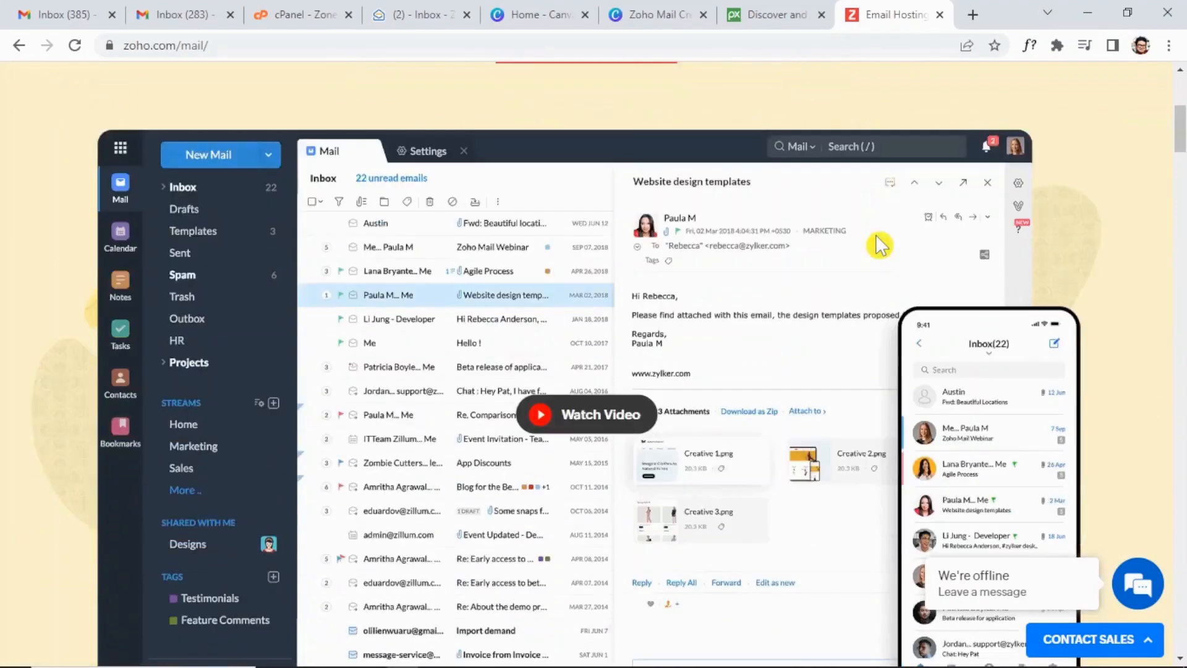
scroll(879, 245, down, 20)
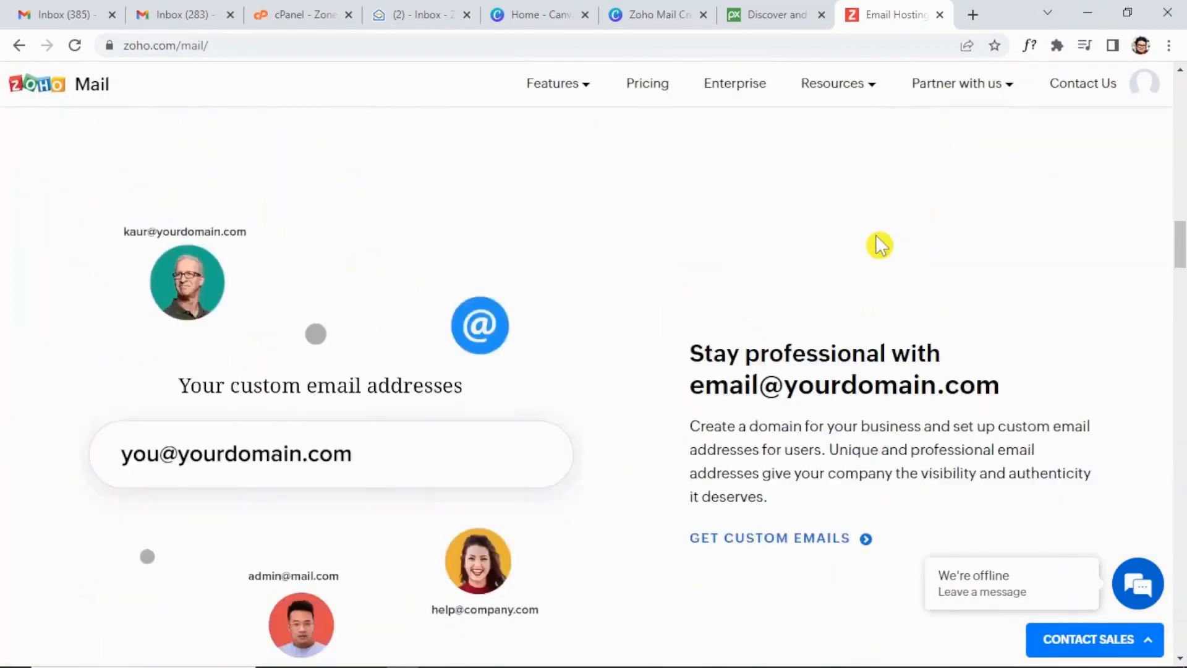
scroll(880, 245, down, 20)
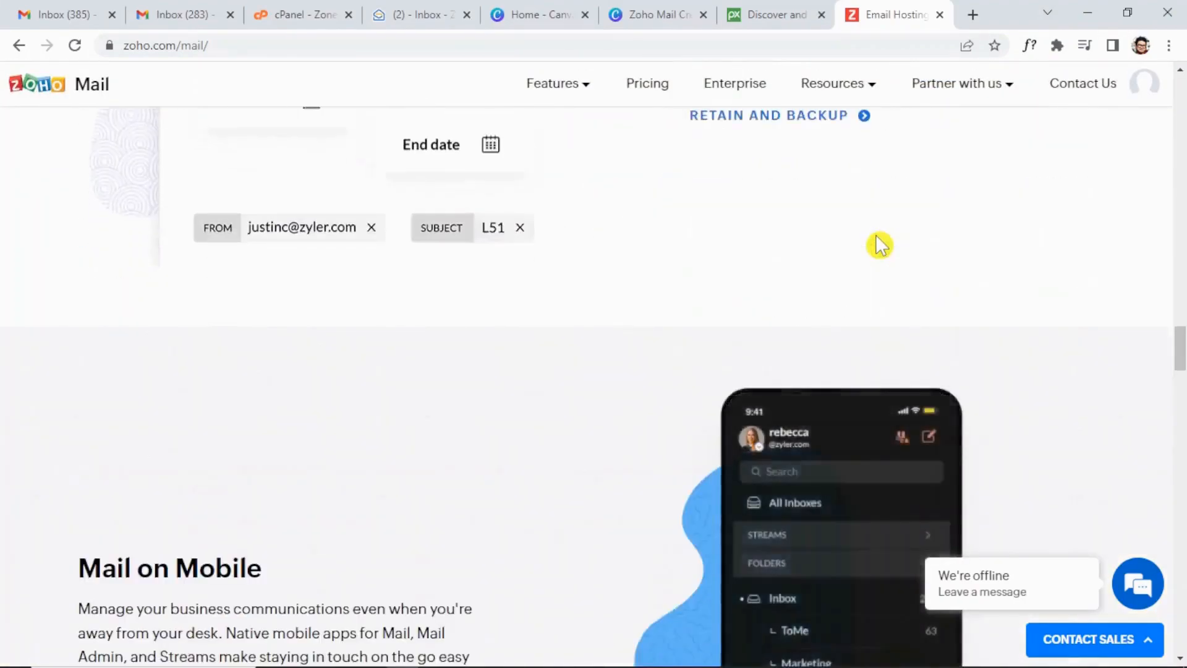
scroll(880, 245, down, 15)
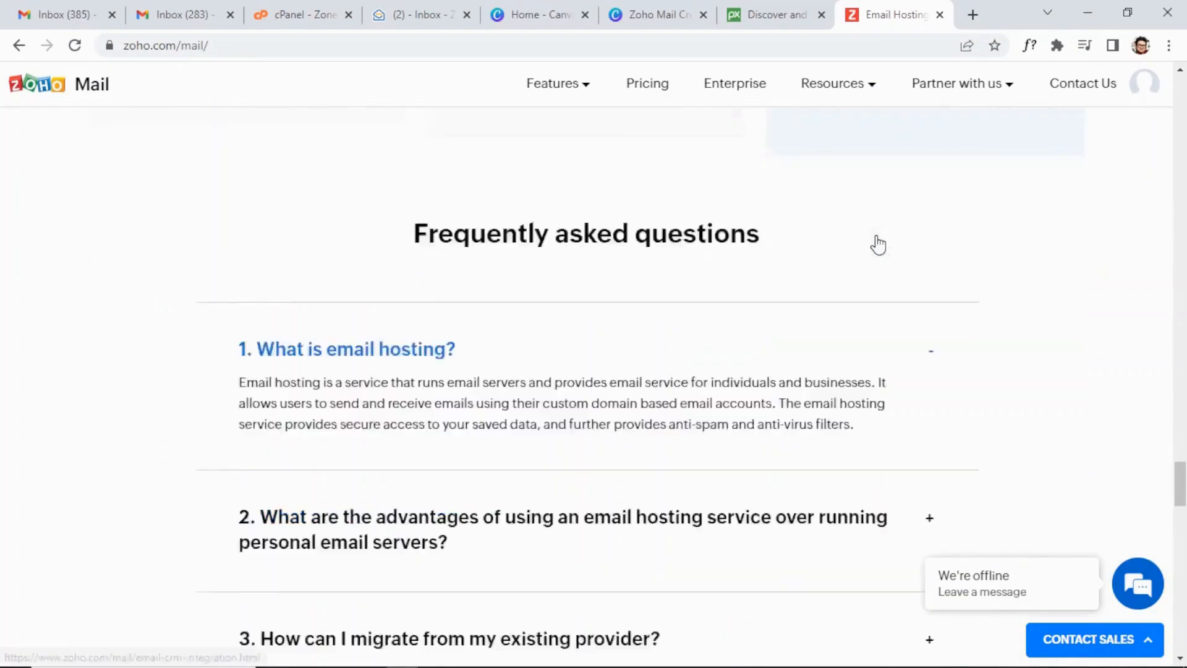
scroll(877, 244, down, 15)
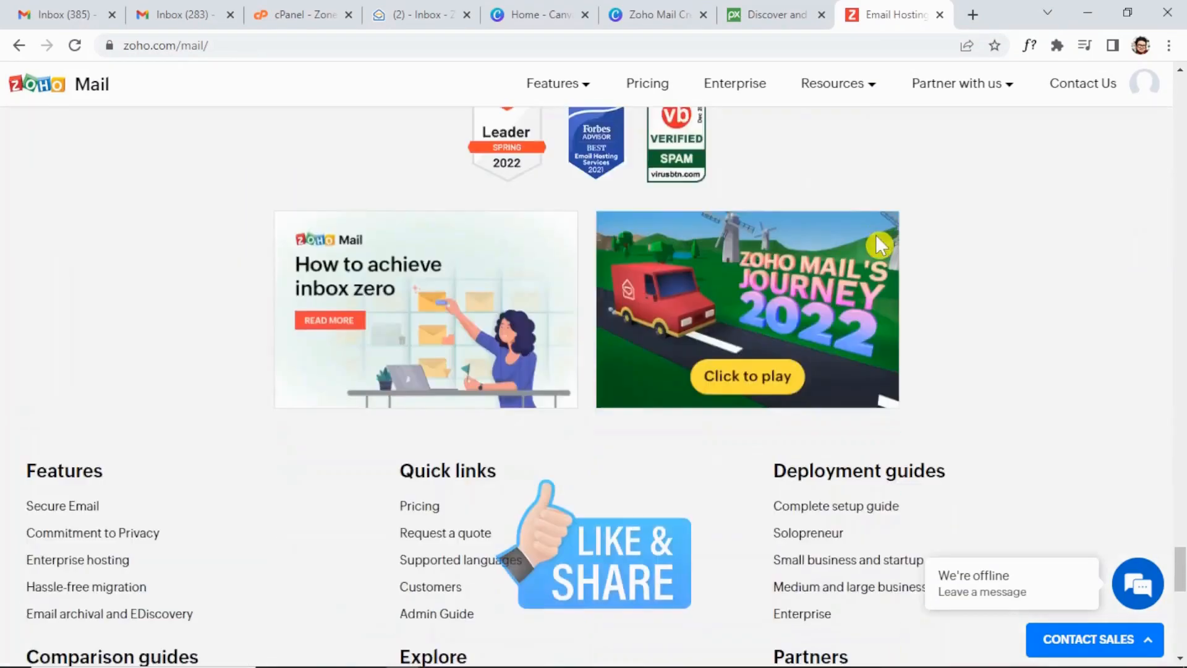
scroll(878, 244, down, 1)
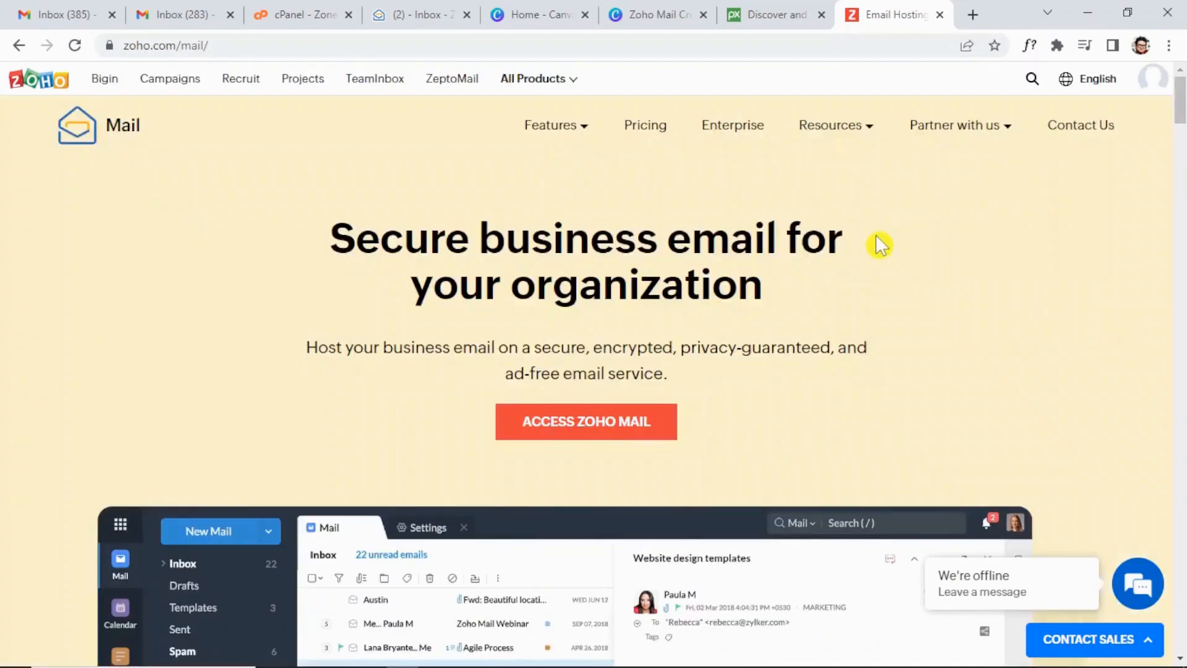
scroll(879, 245, down, 20)
scroll(879, 245, down, 20)
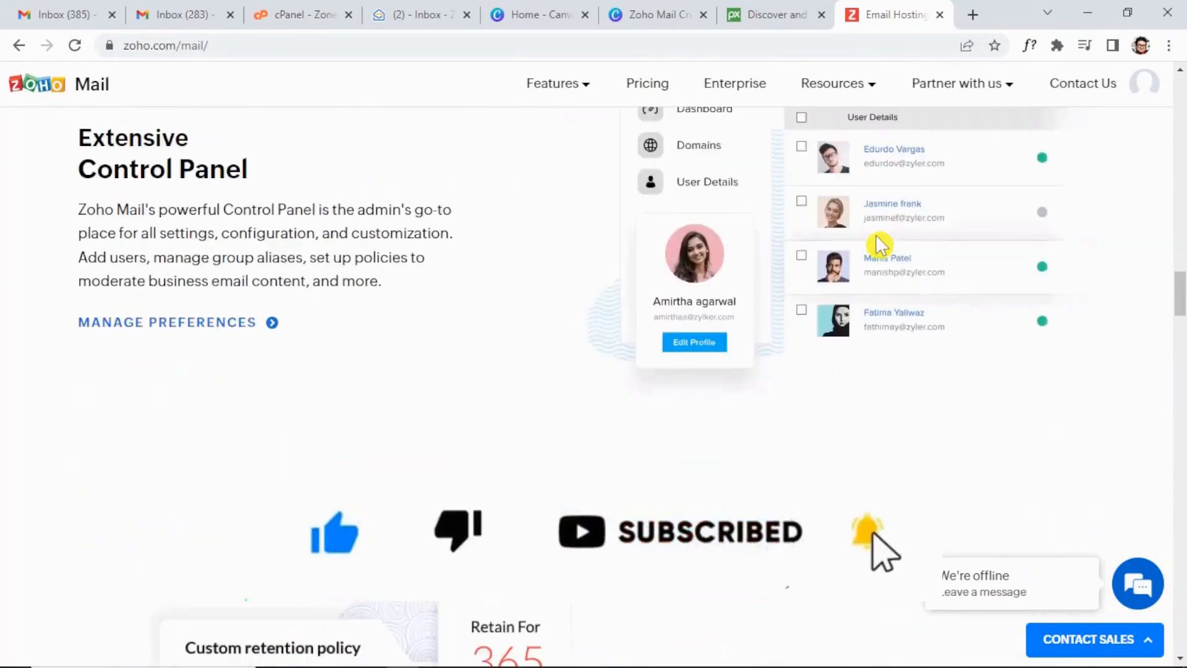
scroll(878, 244, down, 15)
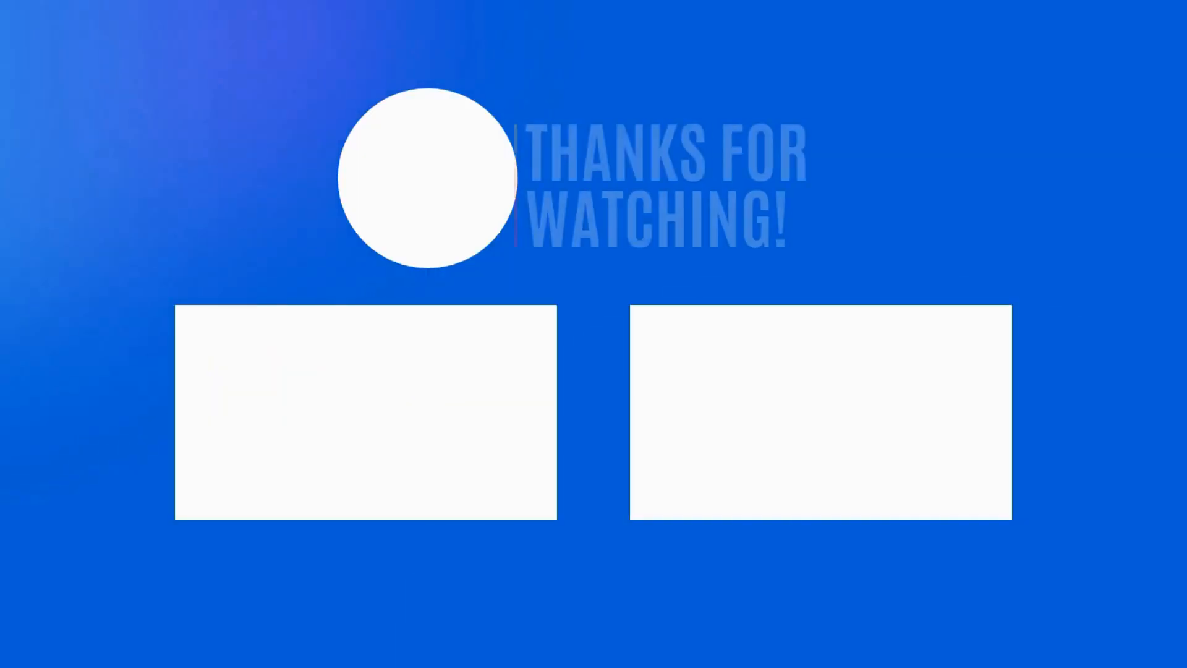